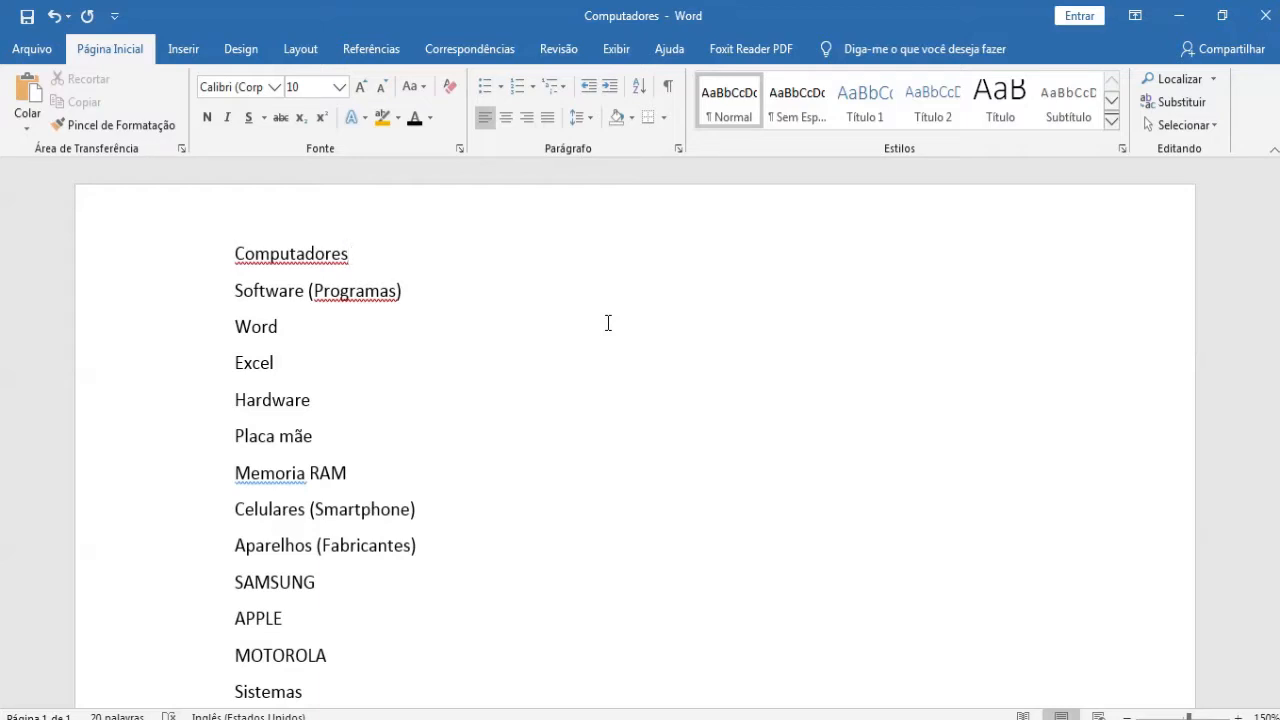
# Insert an empty line below "Computadores" and add that heading to the table of contents as Nível 1
pyautogui.press('Return')
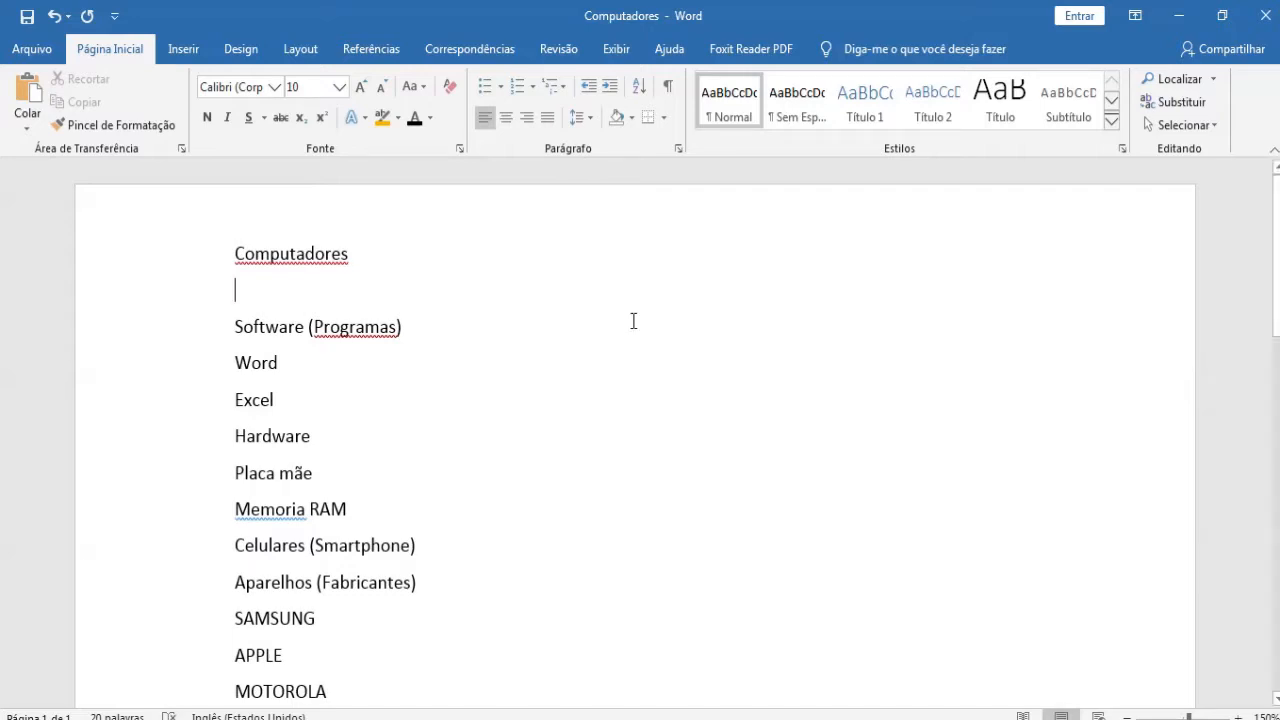
pyautogui.moveTo(241, 262); pyautogui.dragTo(366, 260)
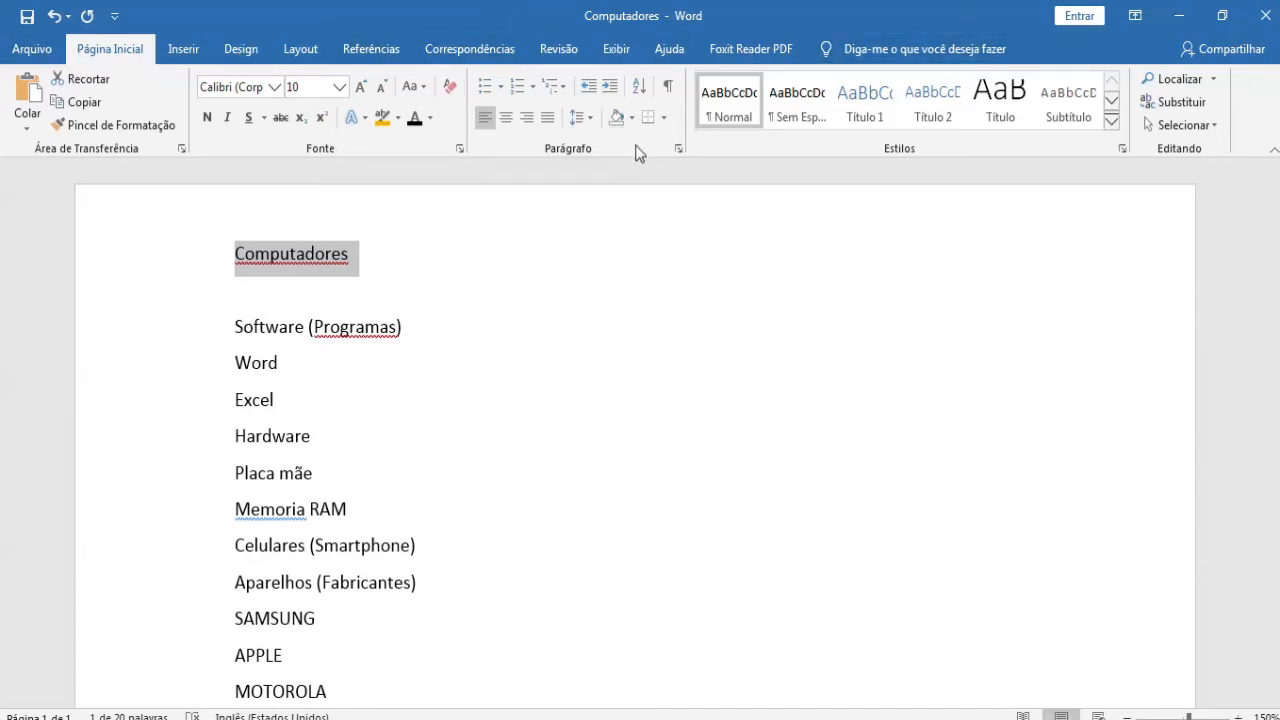
pyautogui.click(372, 52)
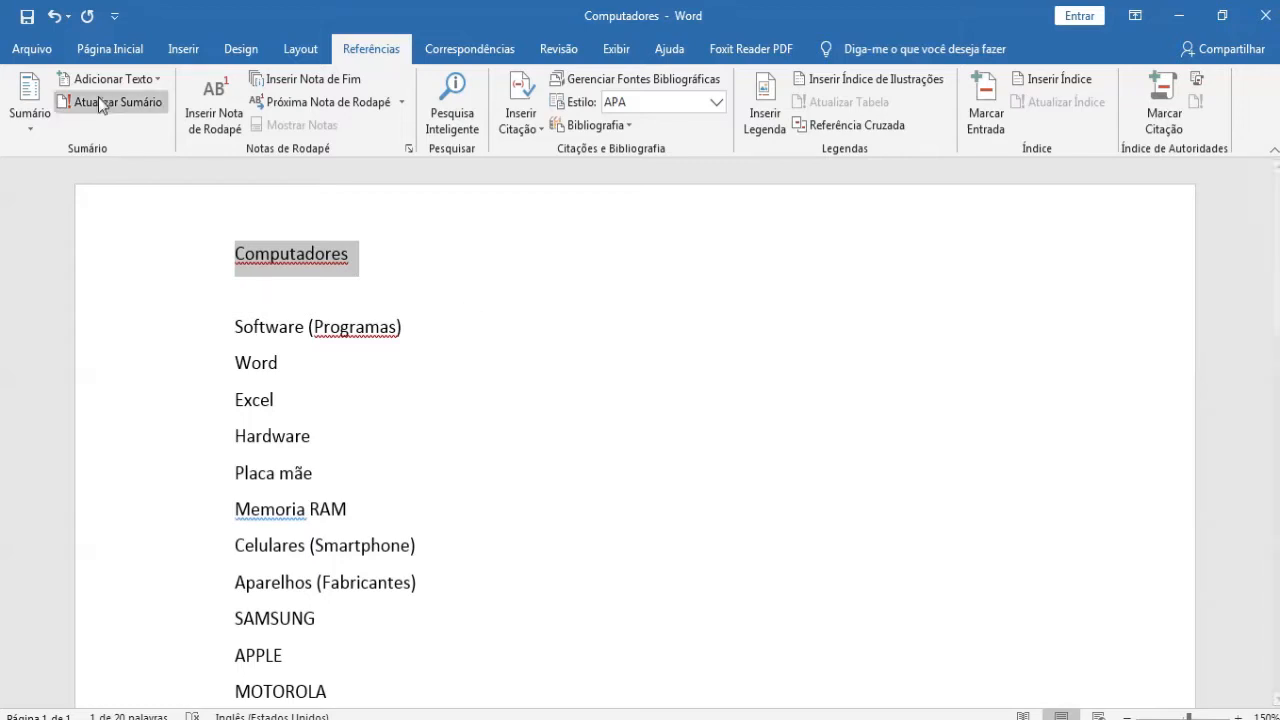
pyautogui.click(148, 78)
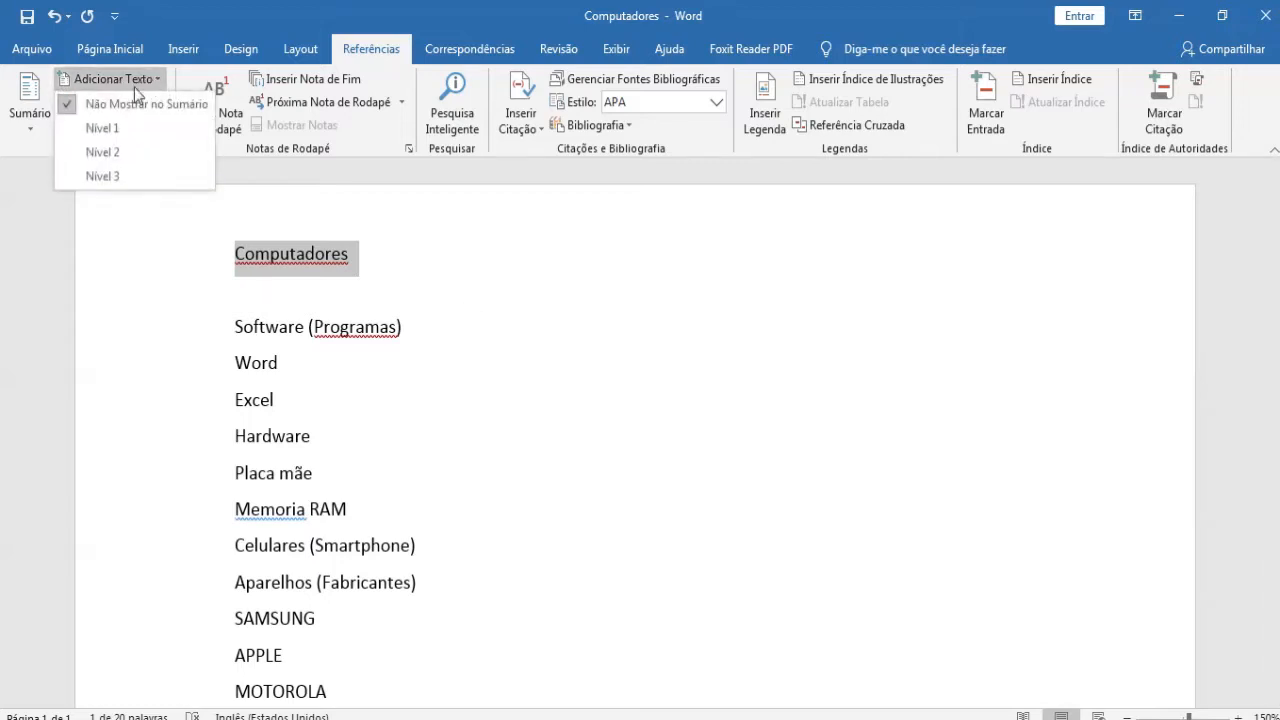
pyautogui.click(120, 128)
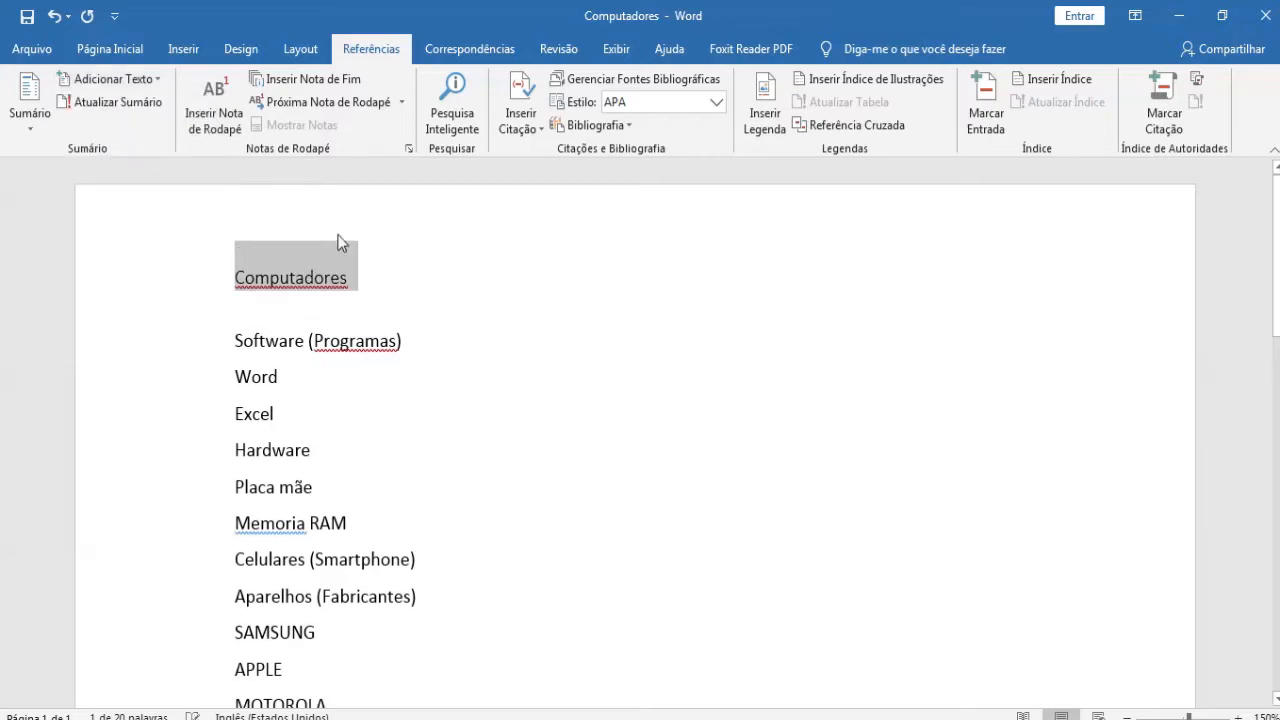
# Paste several lines of the filler text "Bla bla bla bla, bla bla bla." below the "Computadores" heading
pyautogui.click(398, 284)
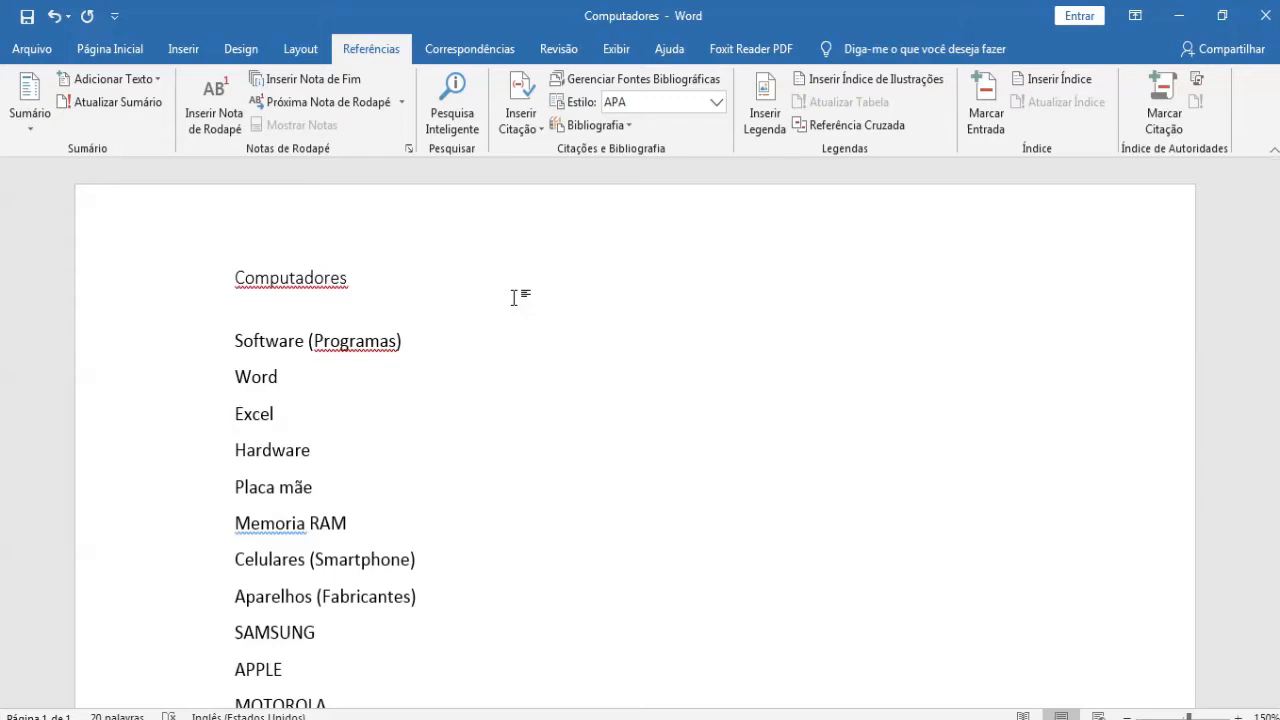
pyautogui.hotkey('ctrl', 'v')
pyautogui.hotkey('ctrl', 'v')
pyautogui.hotkey('ctrl', 'v')
pyautogui.hotkey('ctrl', 'v')
pyautogui.hotkey('ctrl', 'v')
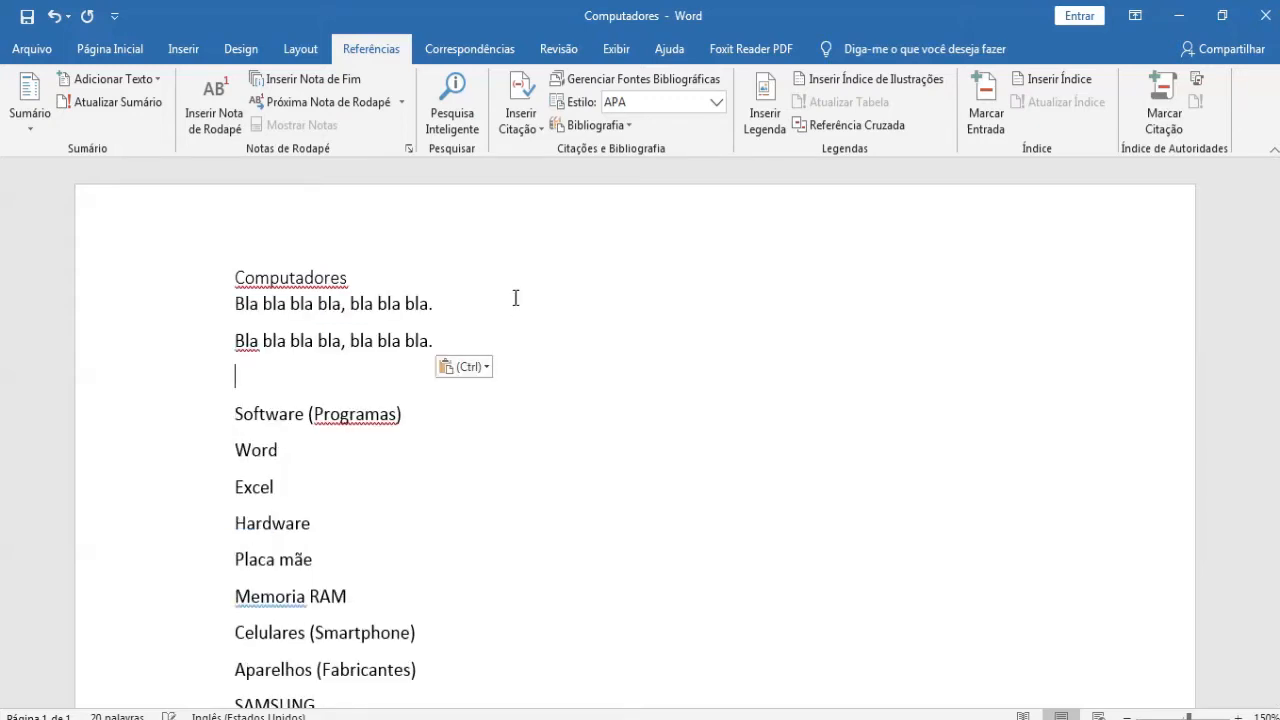
pyautogui.write('Bla bla bla bla, bla bla bla.')
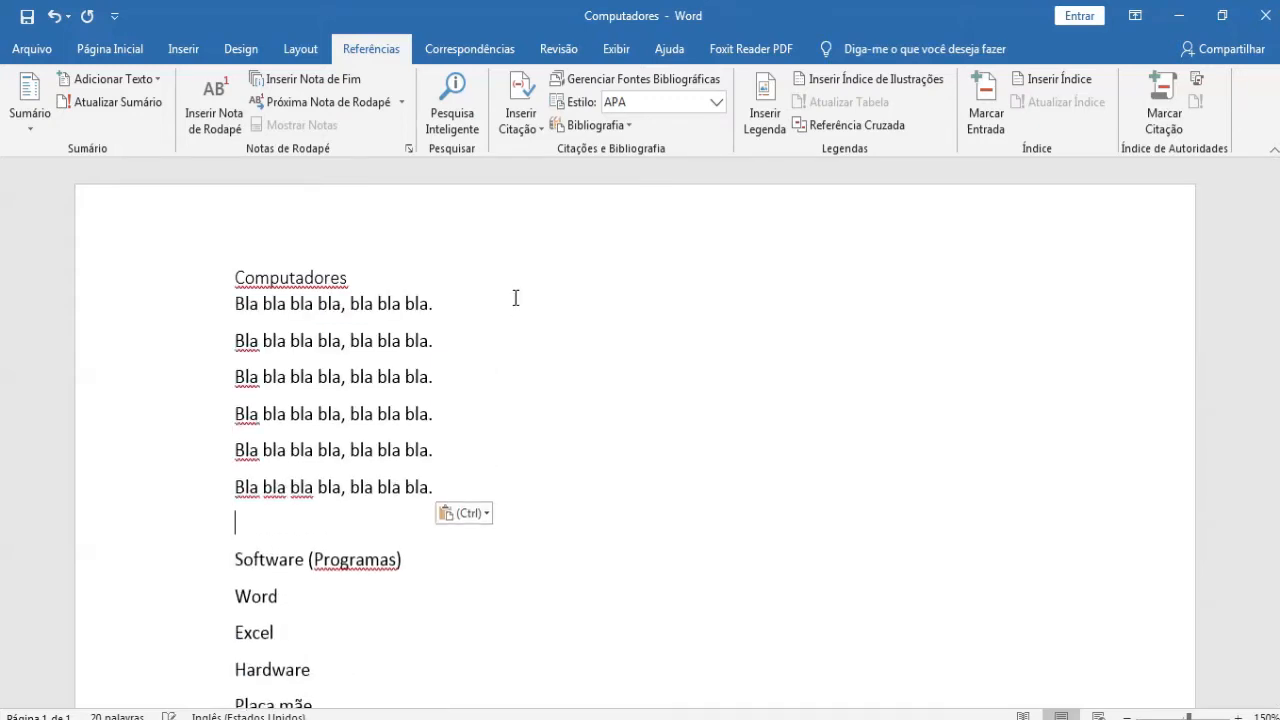
# Delete the repeated filler lines below "Computadores", keeping only the first one
pyautogui.press('Up')
pyautogui.press('Up')
pyautogui.press('Up')
pyautogui.press('Up')
pyautogui.press('Up')
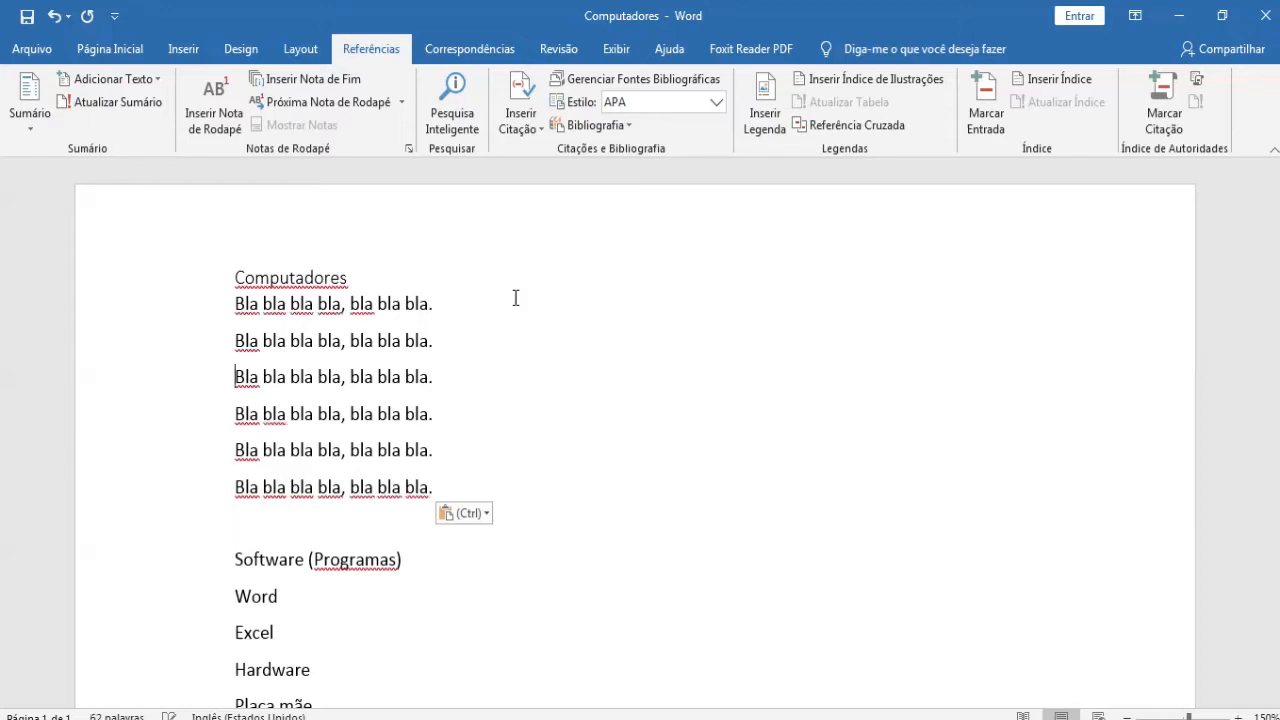
pyautogui.press('Delete')
pyautogui.press('Delete')
pyautogui.press('Delete')
pyautogui.press('Delete')
pyautogui.press('Delete')
pyautogui.press('Delete')
pyautogui.press('Delete')
pyautogui.press('Delete')
pyautogui.press('Delete')
pyautogui.press('Delete')
pyautogui.press('Delete')
pyautogui.press('Delete')
pyautogui.press('Delete')
pyautogui.press('Delete')
pyautogui.press('Delete')
pyautogui.press('Delete')
pyautogui.press('Delete')
pyautogui.press('Delete')
pyautogui.press('Delete')
pyautogui.press('Delete')
pyautogui.press('Delete')
pyautogui.press('Delete')
pyautogui.press('Delete')
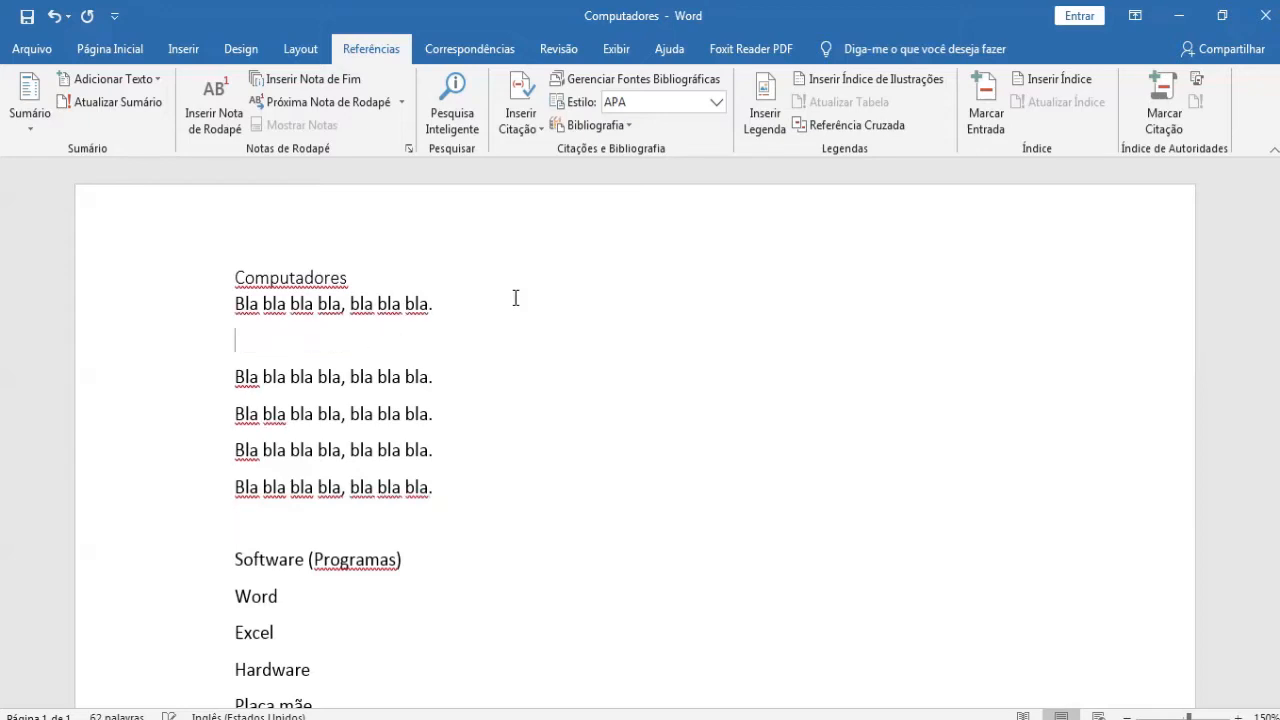
pyautogui.press('Delete')
pyautogui.press('Delete')
pyautogui.press('Delete')
pyautogui.press('Delete')
pyautogui.press('Delete')
pyautogui.press('Delete')
pyautogui.press('Delete')
pyautogui.press('Delete')
pyautogui.press('Delete')
pyautogui.press('Delete')
pyautogui.press('Delete')
pyautogui.press('Delete')
pyautogui.press('Delete')
pyautogui.press('Delete')
pyautogui.press('Delete')
pyautogui.press('Delete')
pyautogui.press('Delete')
pyautogui.press('Delete')
pyautogui.press('Delete')
pyautogui.press('Delete')
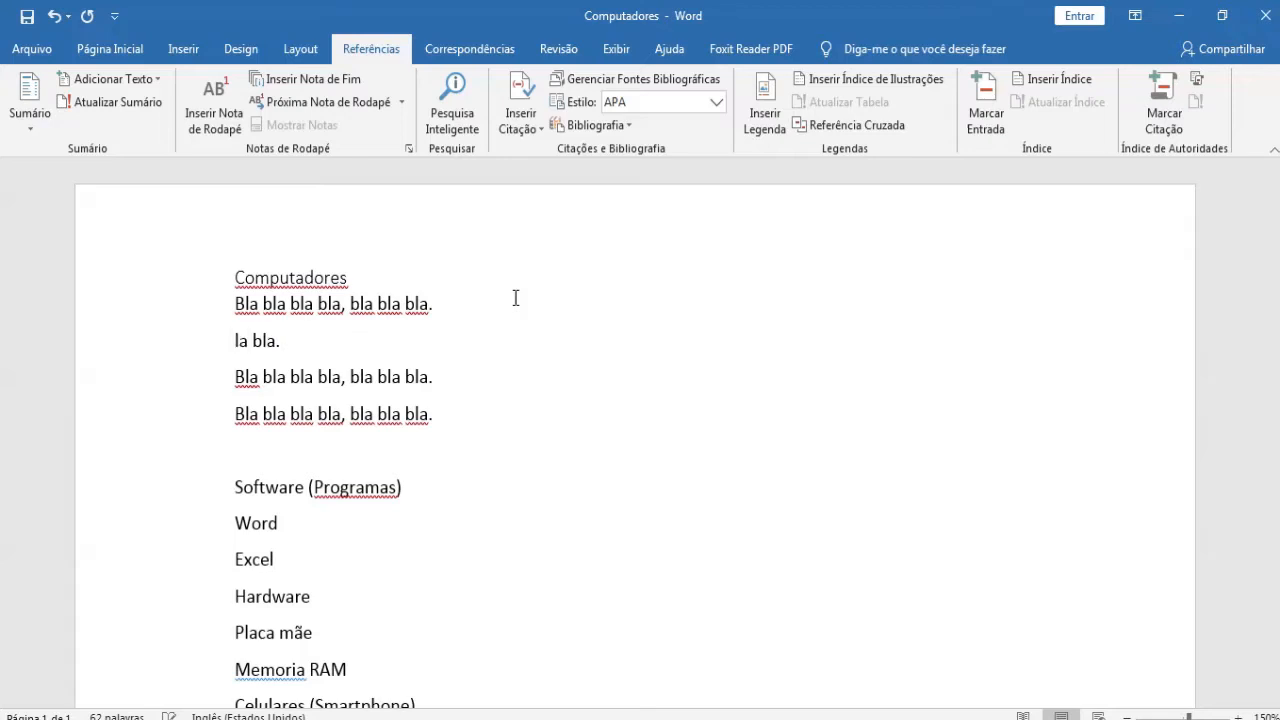
pyautogui.press('Delete')
pyautogui.press('Delete')
pyautogui.press('Delete')
pyautogui.press('Delete')
pyautogui.press('Delete')
pyautogui.press('Delete')
pyautogui.press('Delete')
pyautogui.press('Delete')
pyautogui.press('Delete')
pyautogui.press('Delete')
pyautogui.press('Delete')
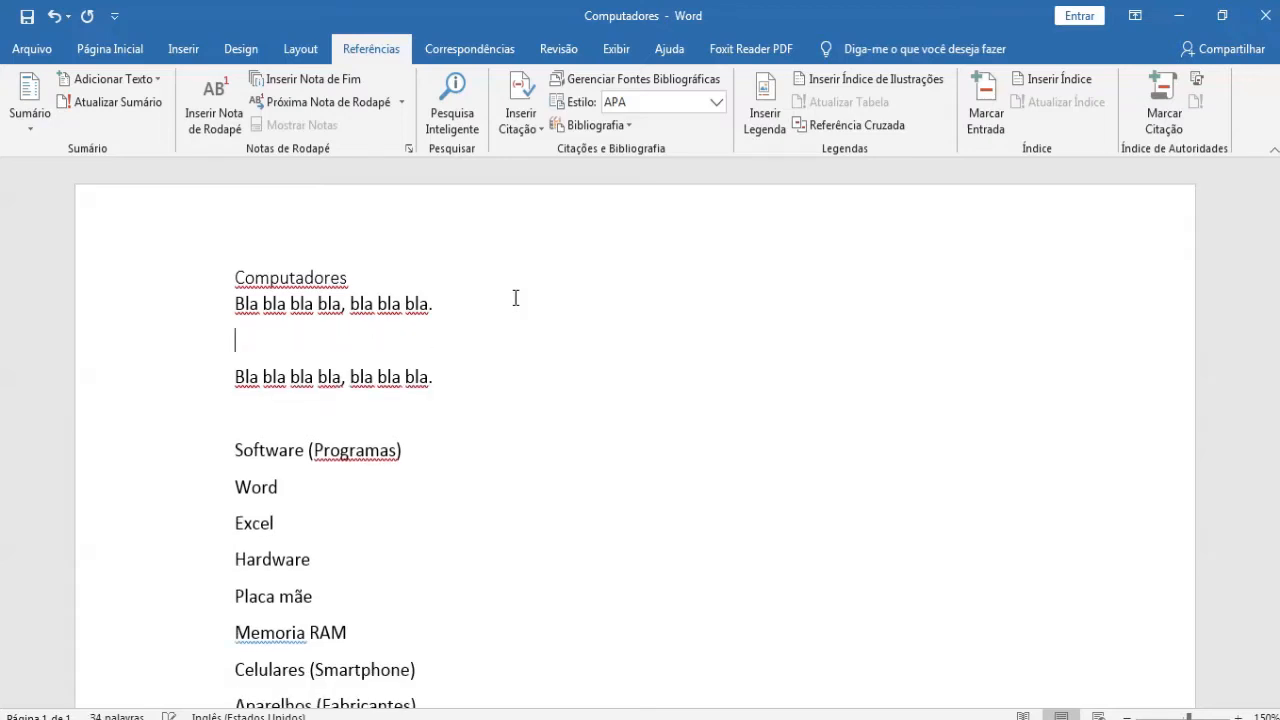
pyautogui.press('Delete')
pyautogui.press('Delete')
pyautogui.press('Delete')
pyautogui.press('Delete')
pyautogui.press('Delete')
pyautogui.press('Delete')
pyautogui.press('Delete')
pyautogui.press('Delete')
pyautogui.press('Delete')
pyautogui.press('Delete')
pyautogui.press('Delete')
pyautogui.press('Delete')
pyautogui.press('Delete')
pyautogui.press('Delete')
pyautogui.press('Delete')
pyautogui.press('Delete')
pyautogui.press('Delete')
pyautogui.press('Delete')
pyautogui.press('Delete')
pyautogui.press('Delete')
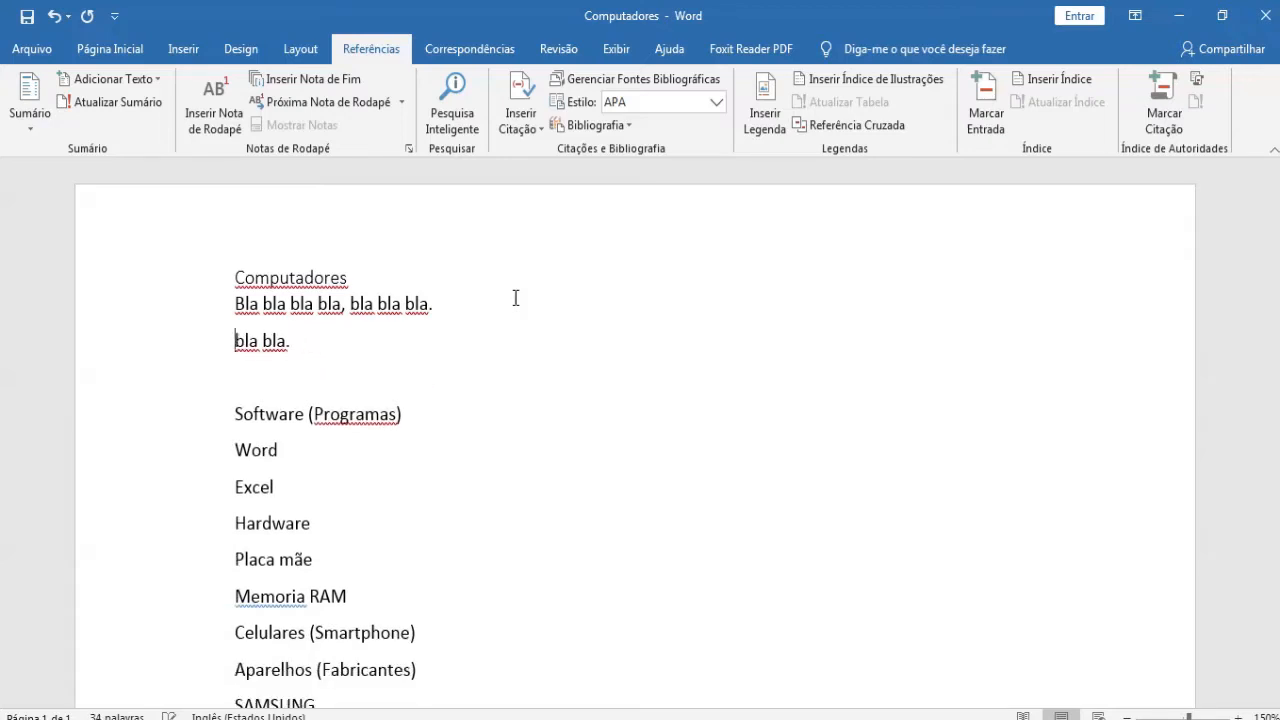
pyautogui.press('Delete')
pyautogui.press('Delete')
pyautogui.press('Delete')
pyautogui.press('Delete')
pyautogui.press('Delete')
pyautogui.press('Delete')
pyautogui.press('Delete')
pyautogui.press('Delete')
# Copy the remaining "Bla bla bla bla, bla bla bla." sentence and paste it repeatedly to form a nine-line paragraph under "Computadores"
pyautogui.tripleClick(515, 298)
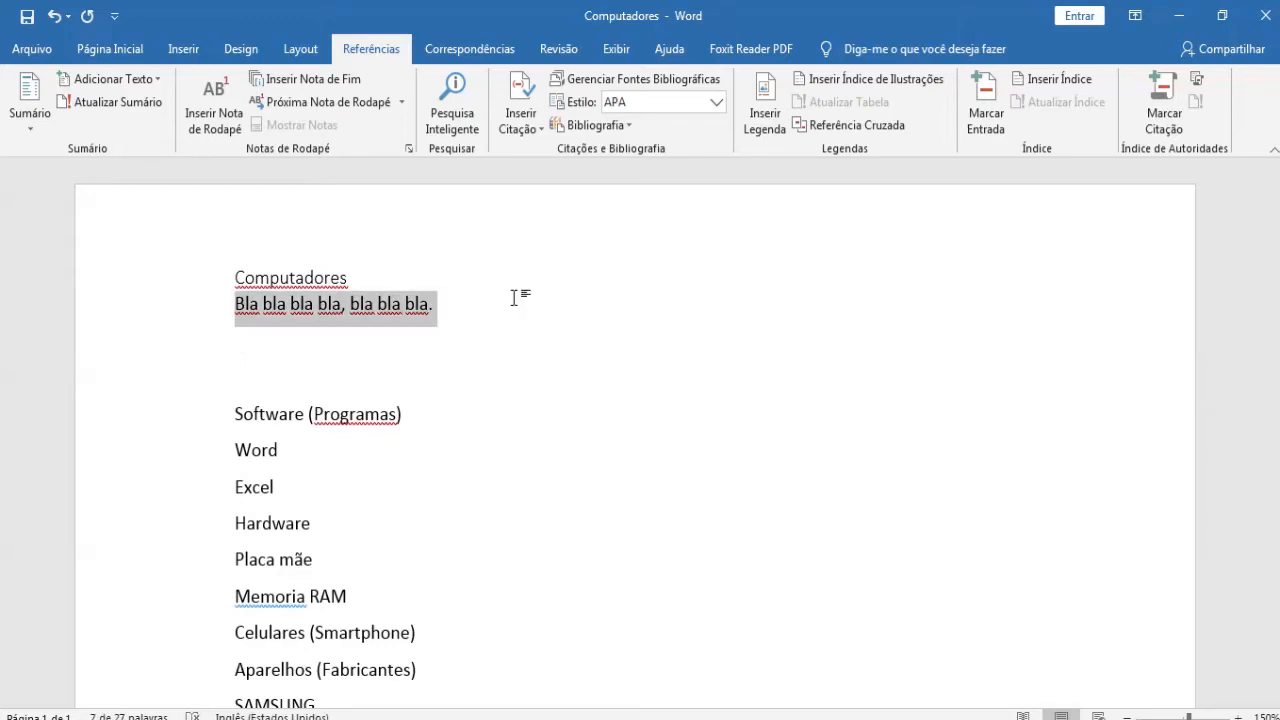
pyautogui.hotkey('ctrl', 'c')
pyautogui.hotkey('ctrl', 'v')
pyautogui.hotkey('ctrl', 'v')
pyautogui.hotkey('ctrl', 'v')
pyautogui.hotkey('ctrl', 'v')
pyautogui.hotkey('ctrl', 'v')
pyautogui.hotkey('ctrl', 'v')
pyautogui.hotkey('ctrl', 'v')
pyautogui.hotkey('ctrl', 'v')
pyautogui.hotkey('ctrl', 'v')
pyautogui.hotkey('ctrl', 'v')
pyautogui.hotkey('ctrl', 'v')
pyautogui.hotkey('ctrl', 'v')
pyautogui.hotkey('ctrl', 'v')
pyautogui.hotkey('ctrl', 'v')
pyautogui.hotkey('ctrl', 'v')
pyautogui.hotkey('ctrl', 'v')
pyautogui.hotkey('ctrl', 'v')
pyautogui.hotkey('ctrl', 'v')
pyautogui.hotkey('ctrl', 'v')
pyautogui.hotkey('ctrl', 'v')
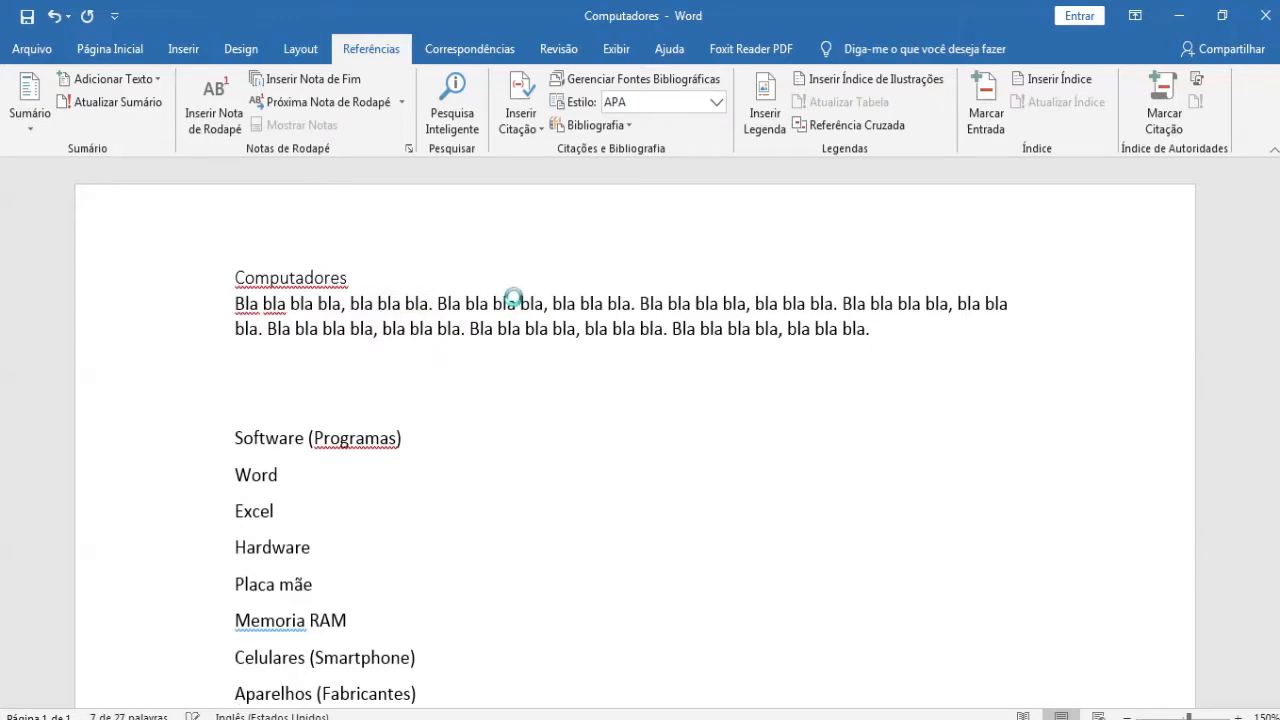
pyautogui.hotkey('ctrl', 'v')
pyautogui.hotkey('ctrl', 'v')
pyautogui.hotkey('ctrl', 'v')
pyautogui.hotkey('ctrl', 'v')
pyautogui.hotkey('ctrl', 'v')
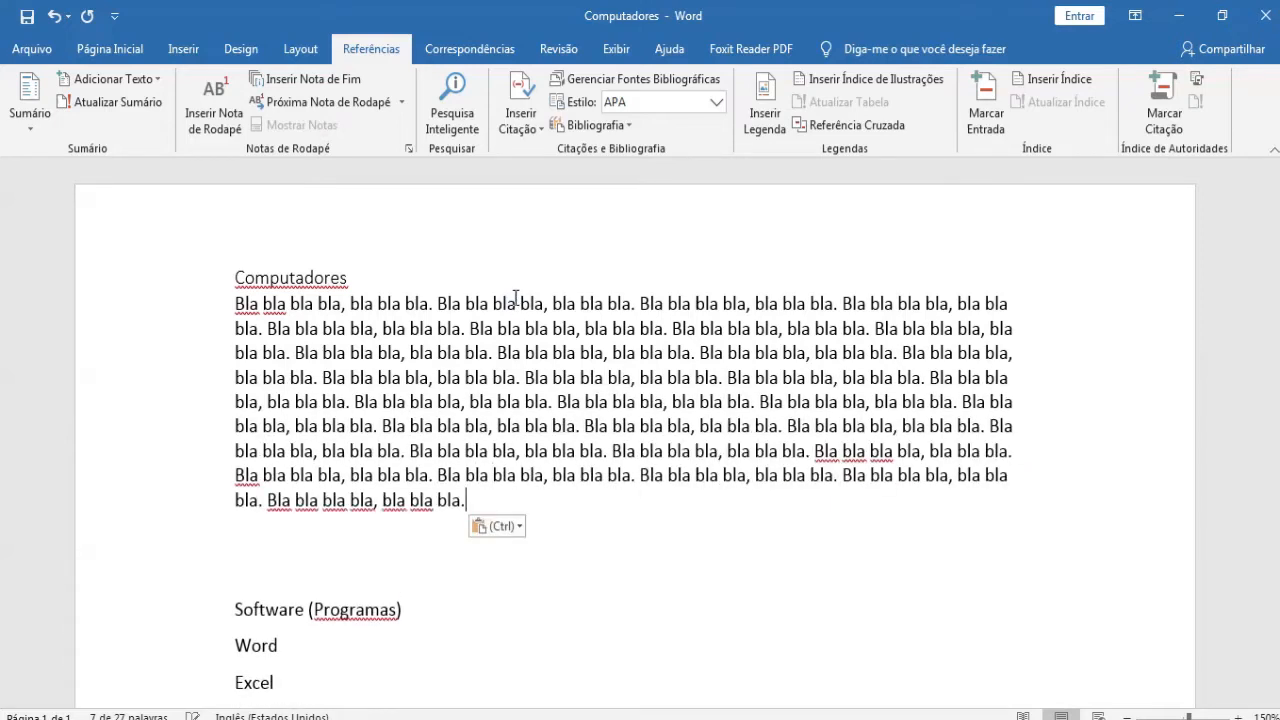
# Remove the empty lines and stray space between the filler paragraph and "Software (Programas)"
pyautogui.press('Down')
pyautogui.press('Delete')
pyautogui.press('Delete')
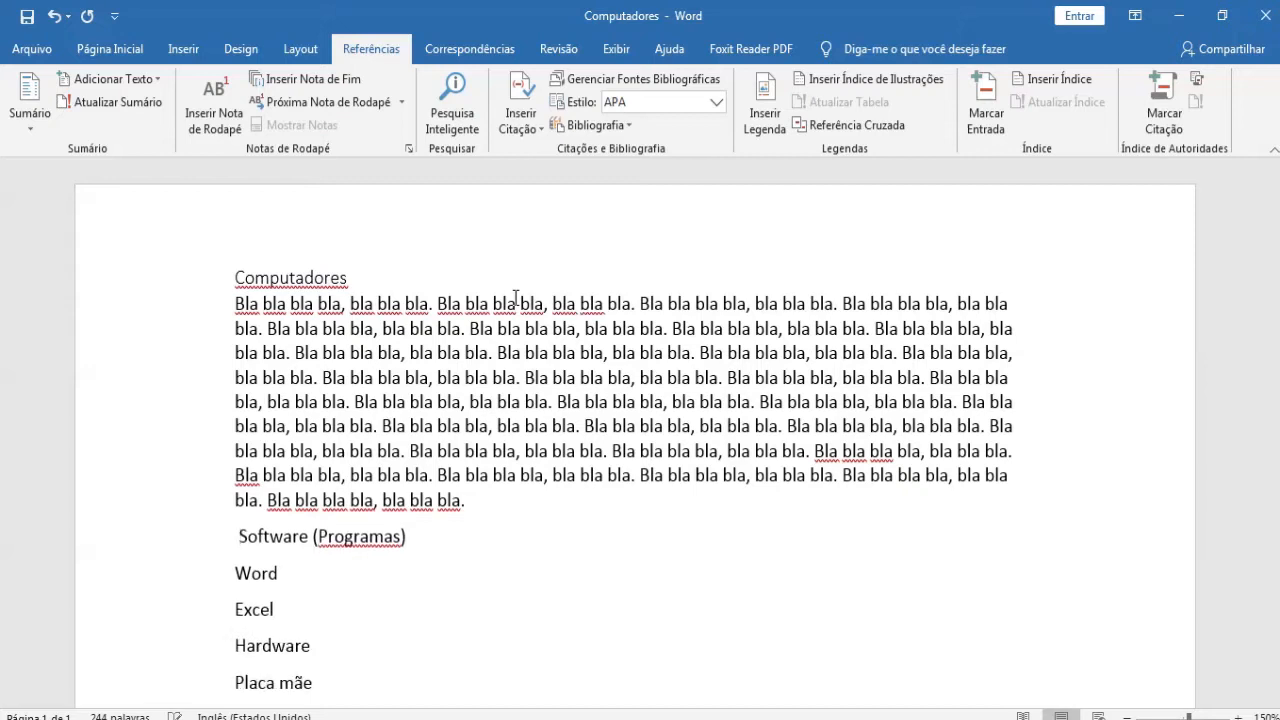
pyautogui.press('Delete')
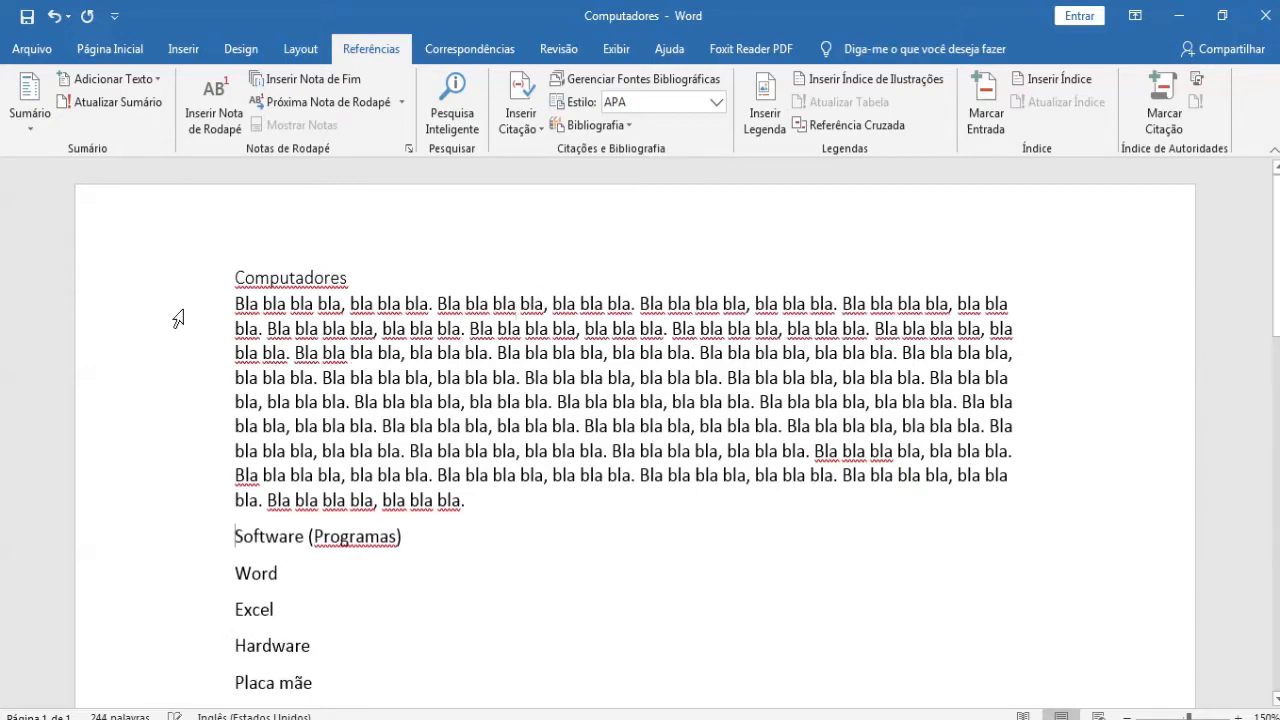
# Add "Software (Programas)" to the table of contents as Nível 2
pyautogui.scroll(-2, 178, 318)
pyautogui.moveTo(270, 465); pyautogui.dragTo(418, 462)
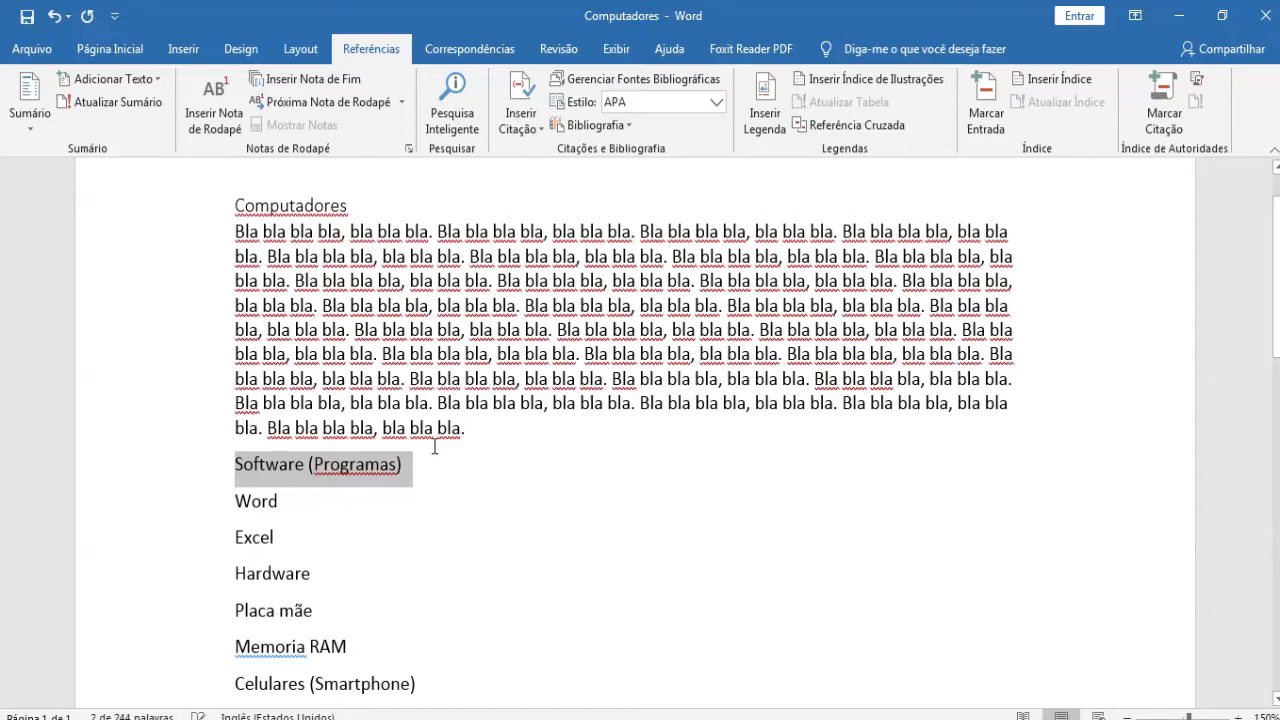
pyautogui.click(137, 80)
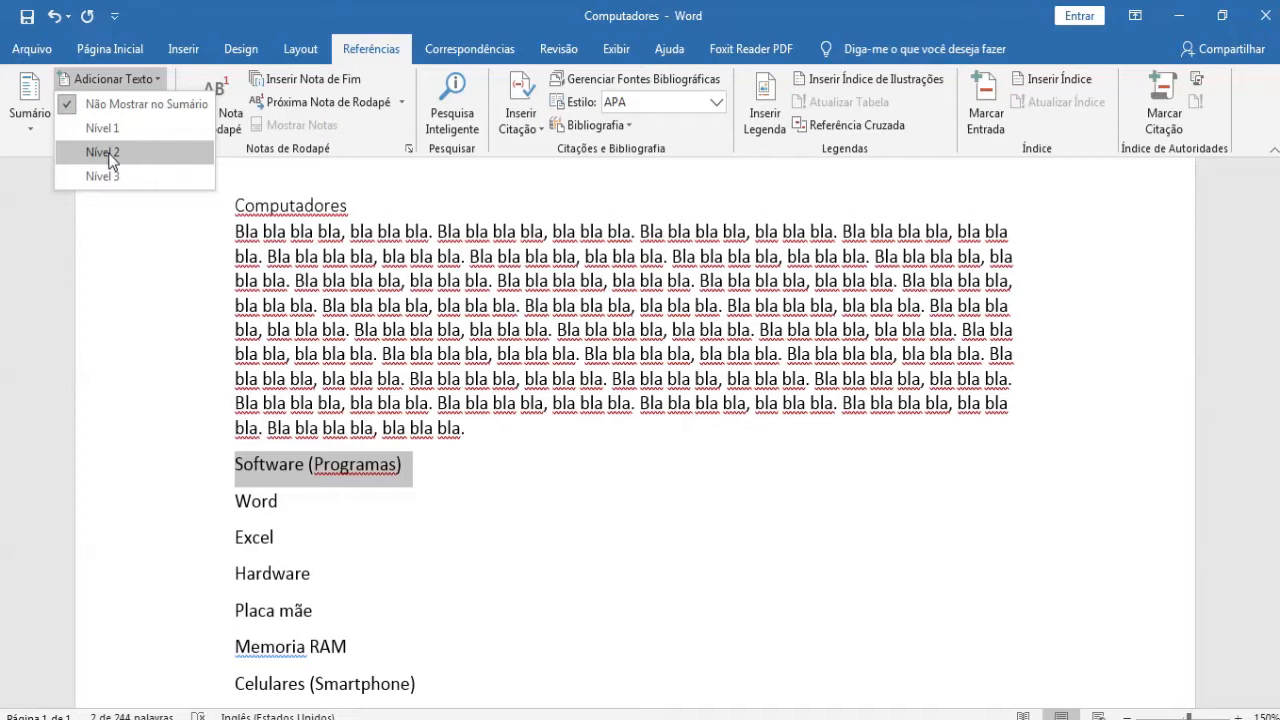
pyautogui.click(110, 158)
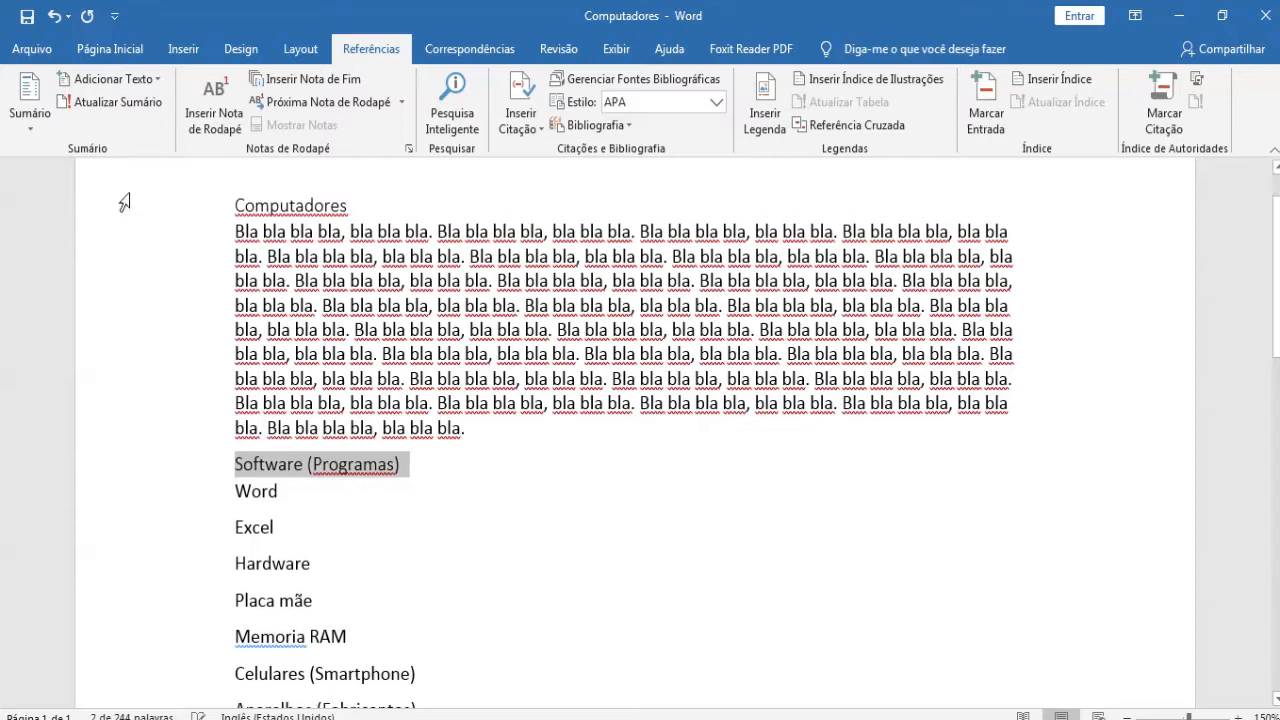
# Fill a new paragraph below "Software (Programas)" with repeated "Bla bla bla bla, bla bla bla." text and remove the leftover empty line before "Word"
pyautogui.click(332, 494)
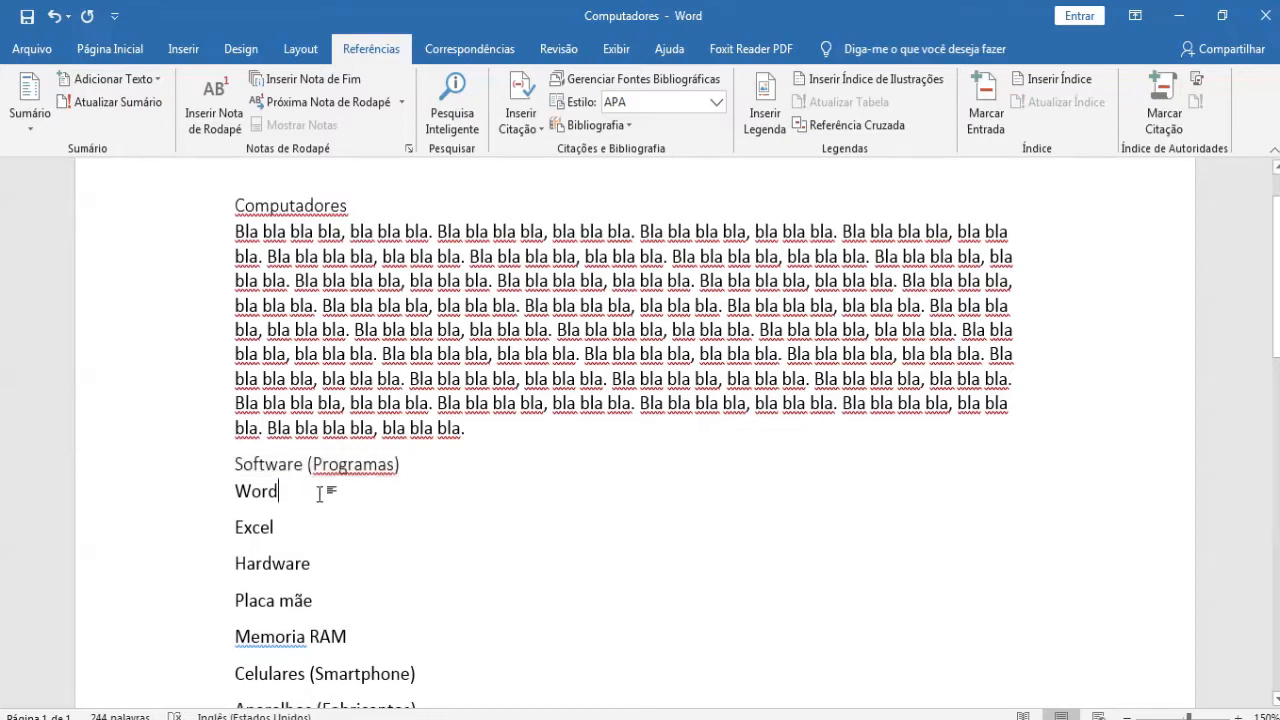
pyautogui.press('Home')
pyautogui.press('Return')
pyautogui.press('Return')
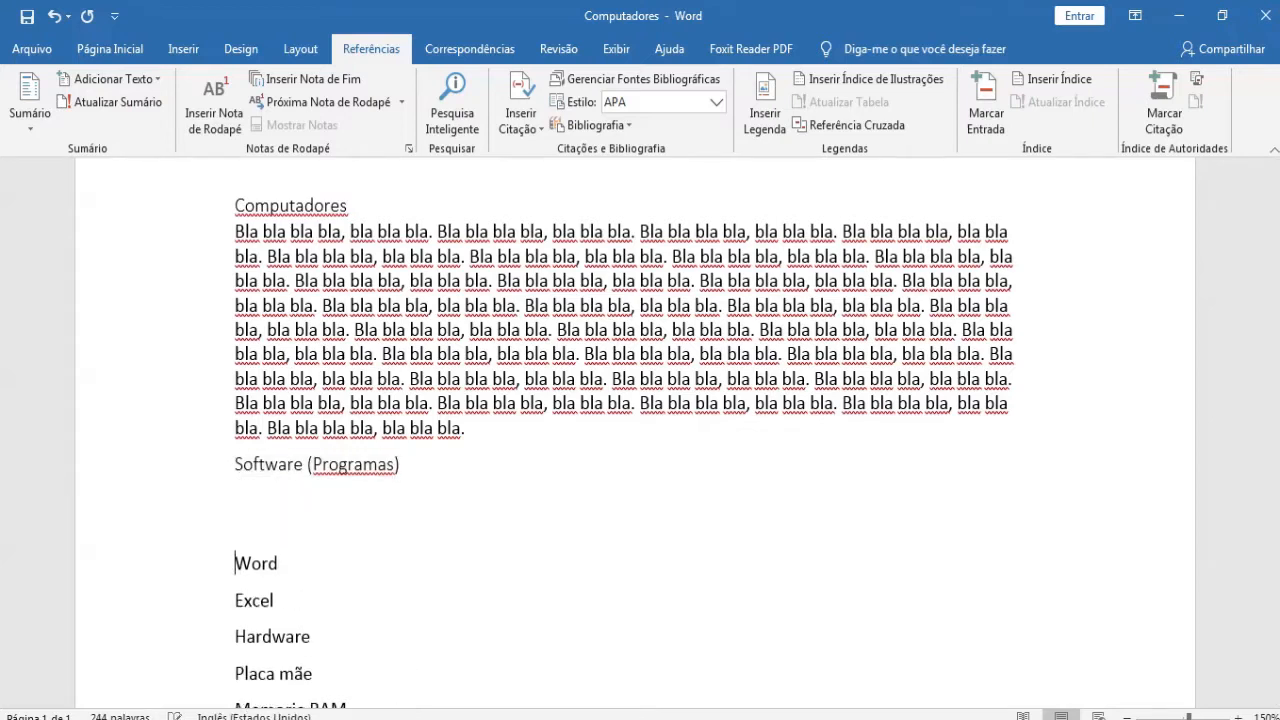
pyautogui.click(322, 494)
pyautogui.hotkey('ctrl', 'v')
pyautogui.click(318, 492)
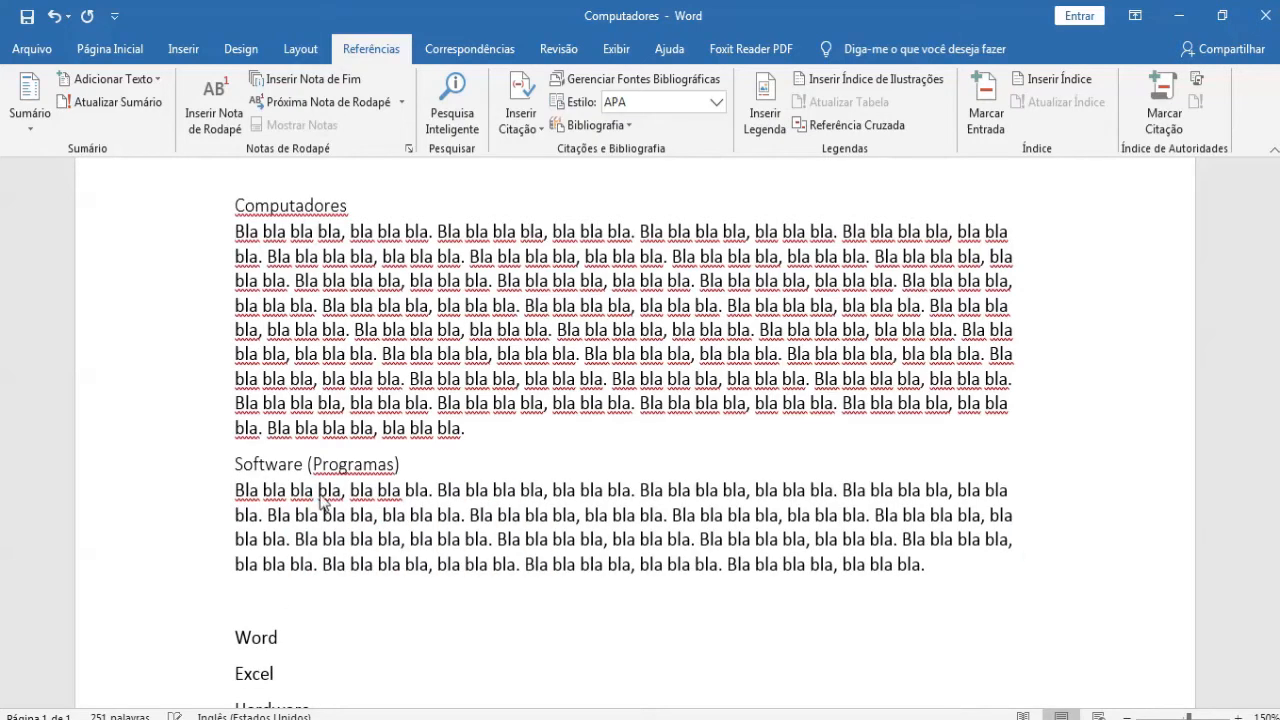
pyautogui.hotkey('ctrl', 'v')
pyautogui.hotkey('ctrl', 'v')
pyautogui.hotkey('ctrl', 'v')
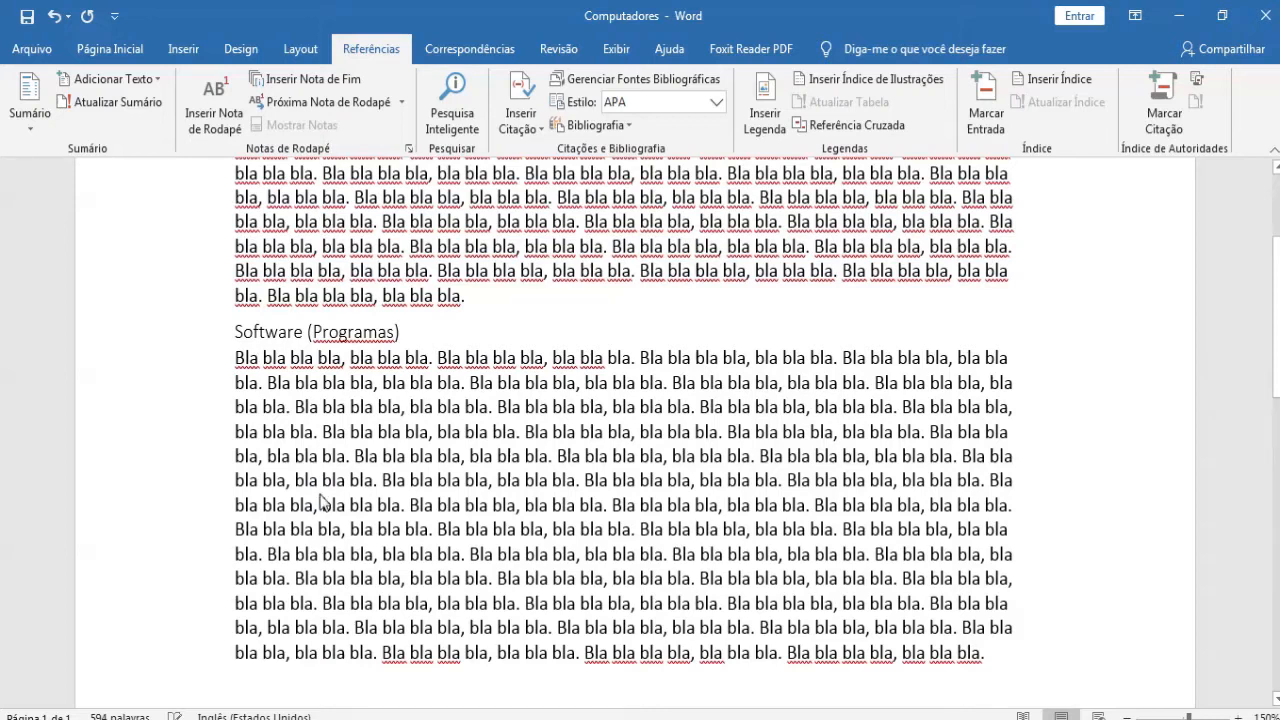
pyautogui.hotkey('ctrl', 'v')
pyautogui.scroll(-5, 327, 506)
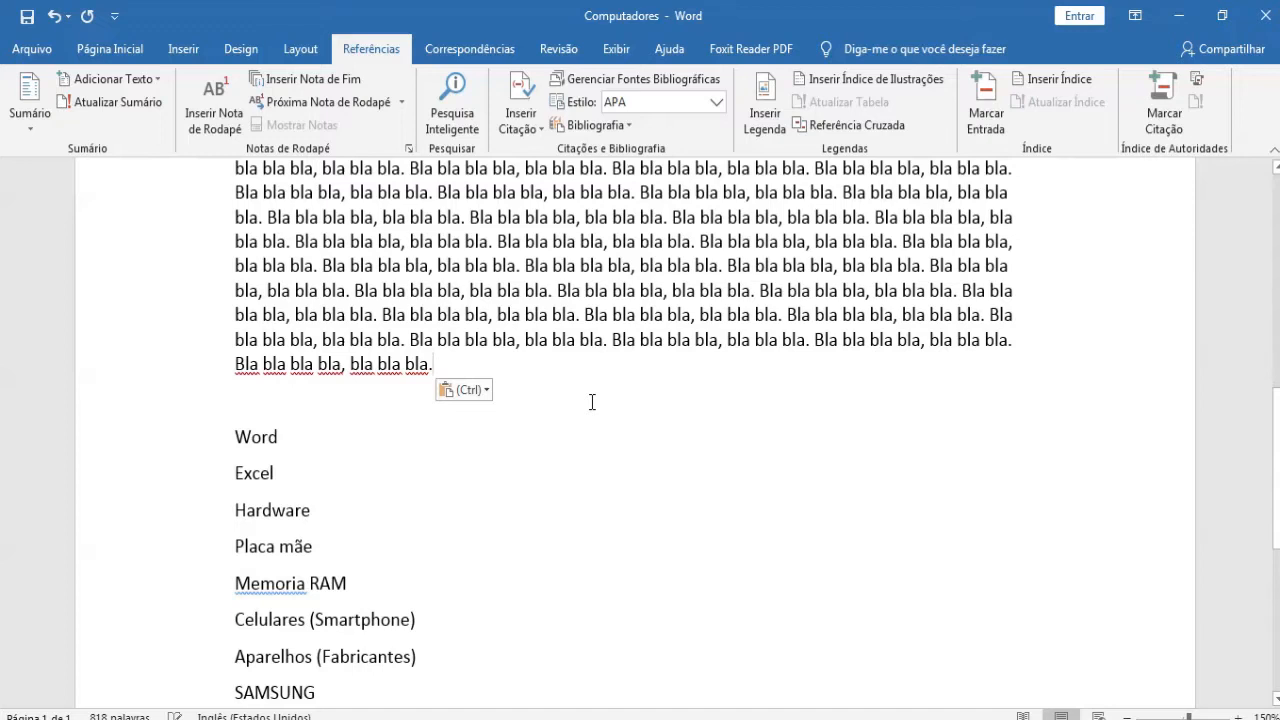
pyautogui.write('Bla bla bla bla, bla bla bla.')
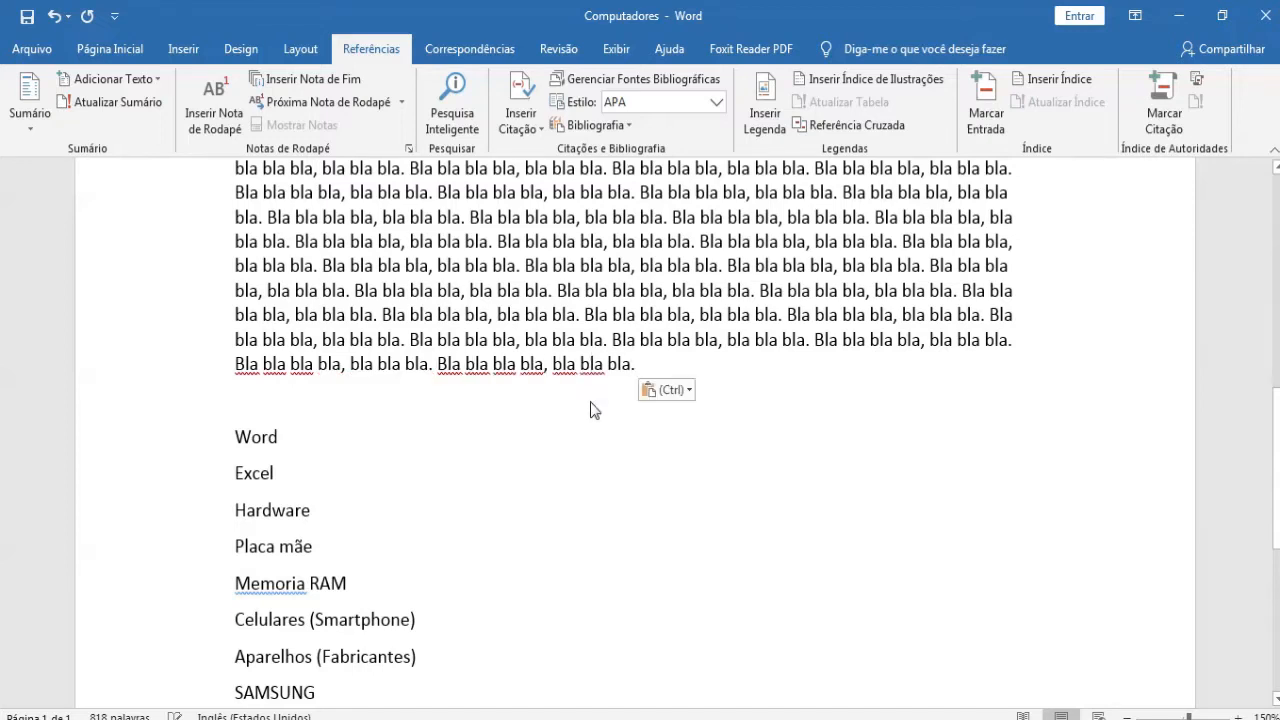
pyautogui.write('Bla bla bla bla, bla bla bla. Bla bla bla bla, bla bla bla. Bla bla bla bla, bla bla bla. Bla bla bla bla, bla bla bla. Bla bla bla bla, bla bla bla. Bla bla bla bla, bla bla bla. Bla bla bla bla, bla bla bla. Bla bla bla bla, bla bla bla. Bla bla bla bla, bla bla bla. Bla bla bla bla, bla bla bla. Bla bla bla bla, bla bla bla. Bla bla bla bla, bla bla bla. Bla bla bla bla, bla bla bla. Bla bla bla bla, bla bla bla. Bla bla bla bla, bla bla bla. Bla bla bla bla, bla bla bla. Bla bla bla bla, bla bla bla.')
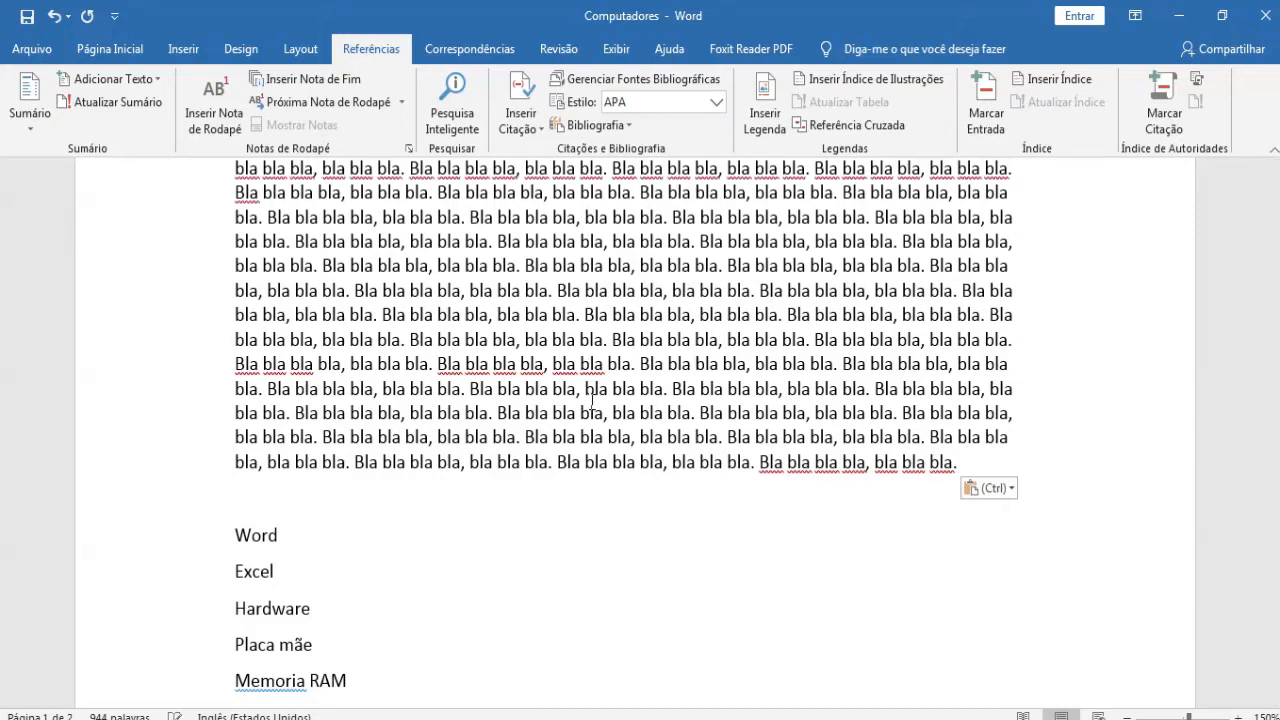
pyautogui.press('Delete')
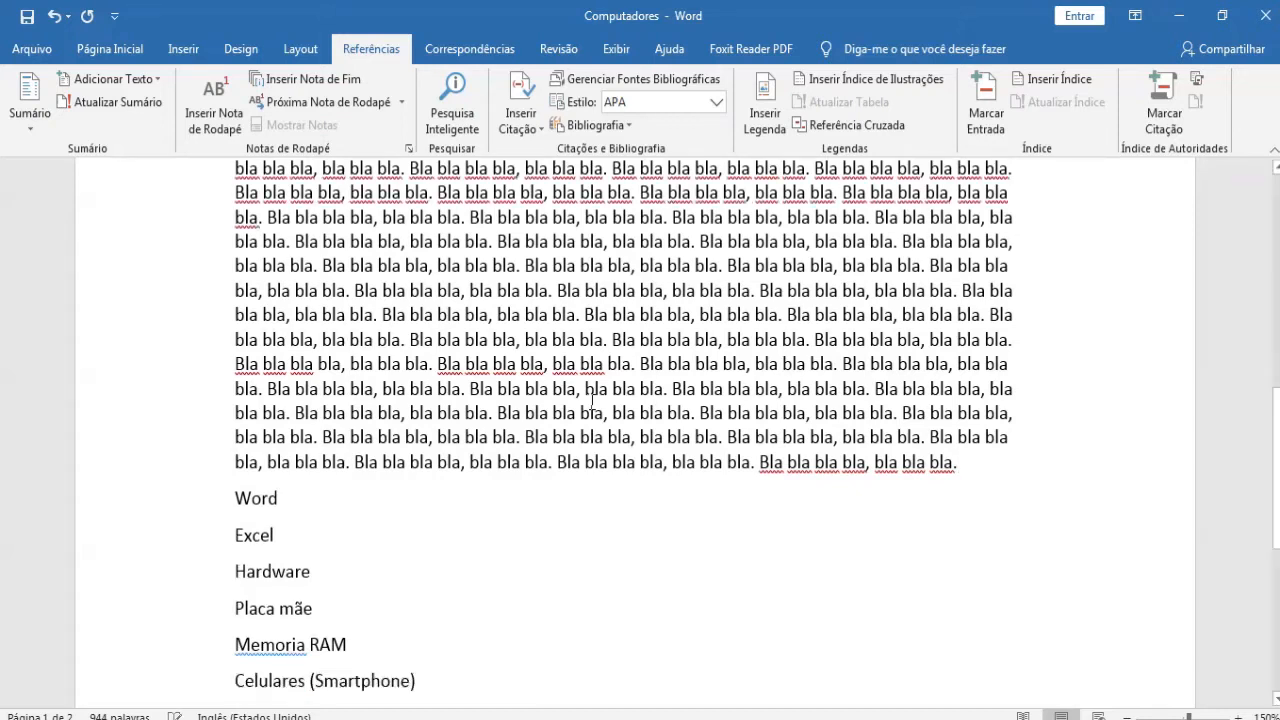
# Insert an empty line below "Word" and add that heading to the table of contents as Nível 3
pyautogui.click(310, 510)
pyautogui.press('Return')
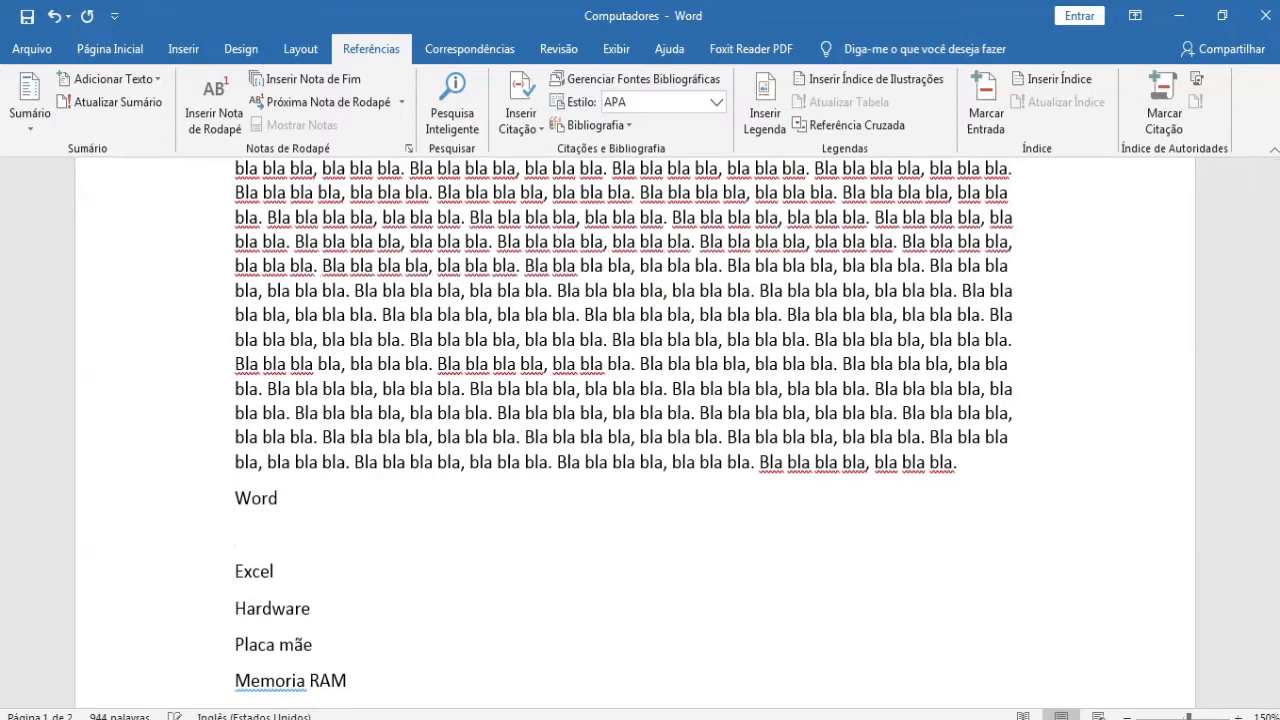
pyautogui.doubleClick(296, 492)
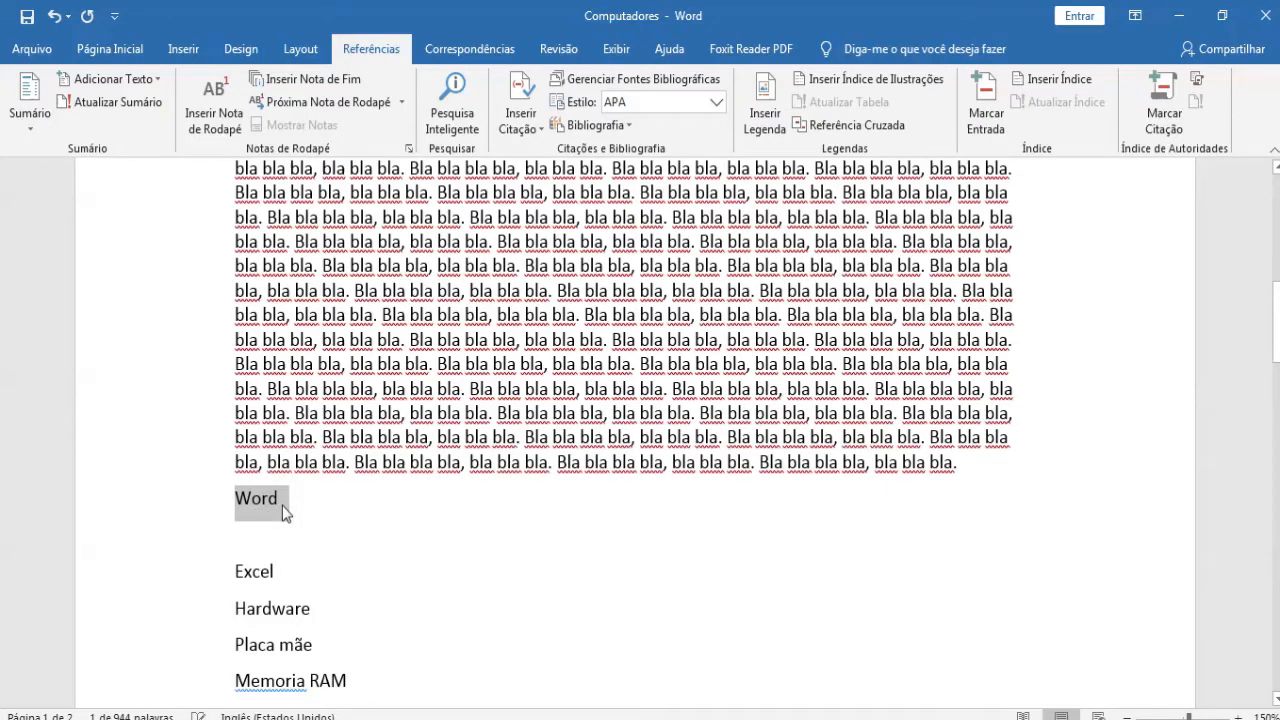
pyautogui.click(133, 79)
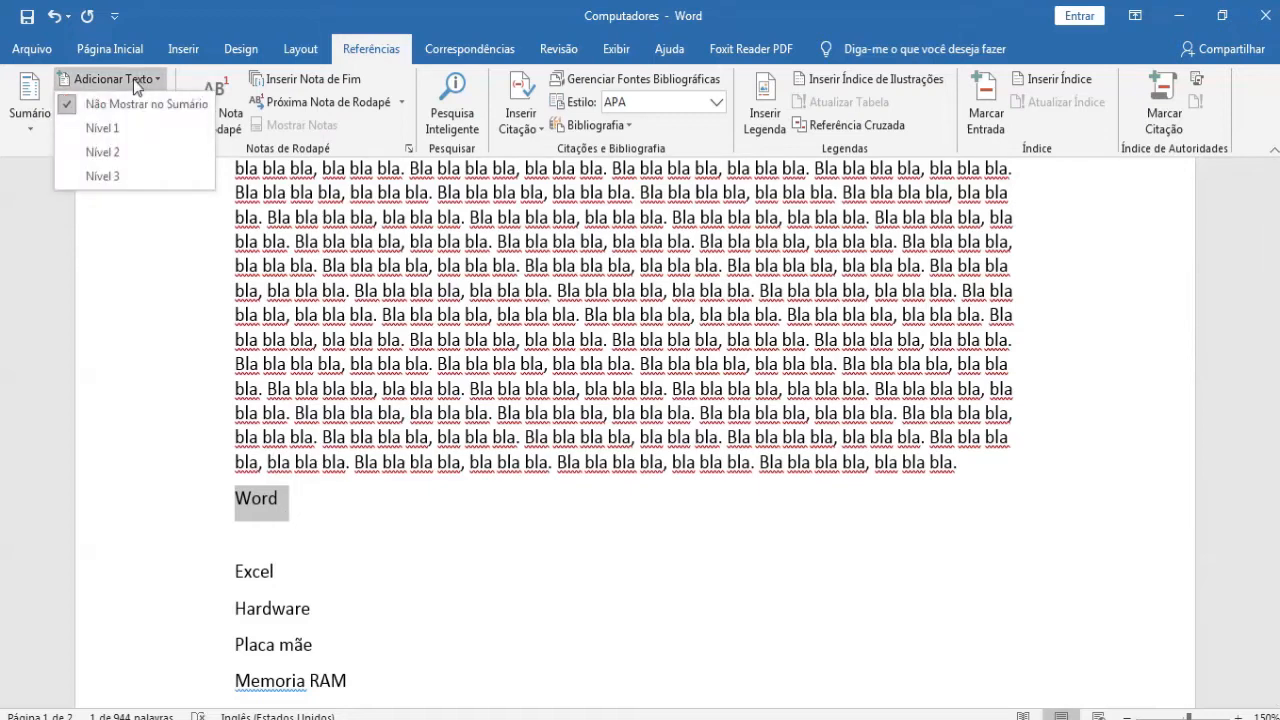
pyautogui.click(113, 176)
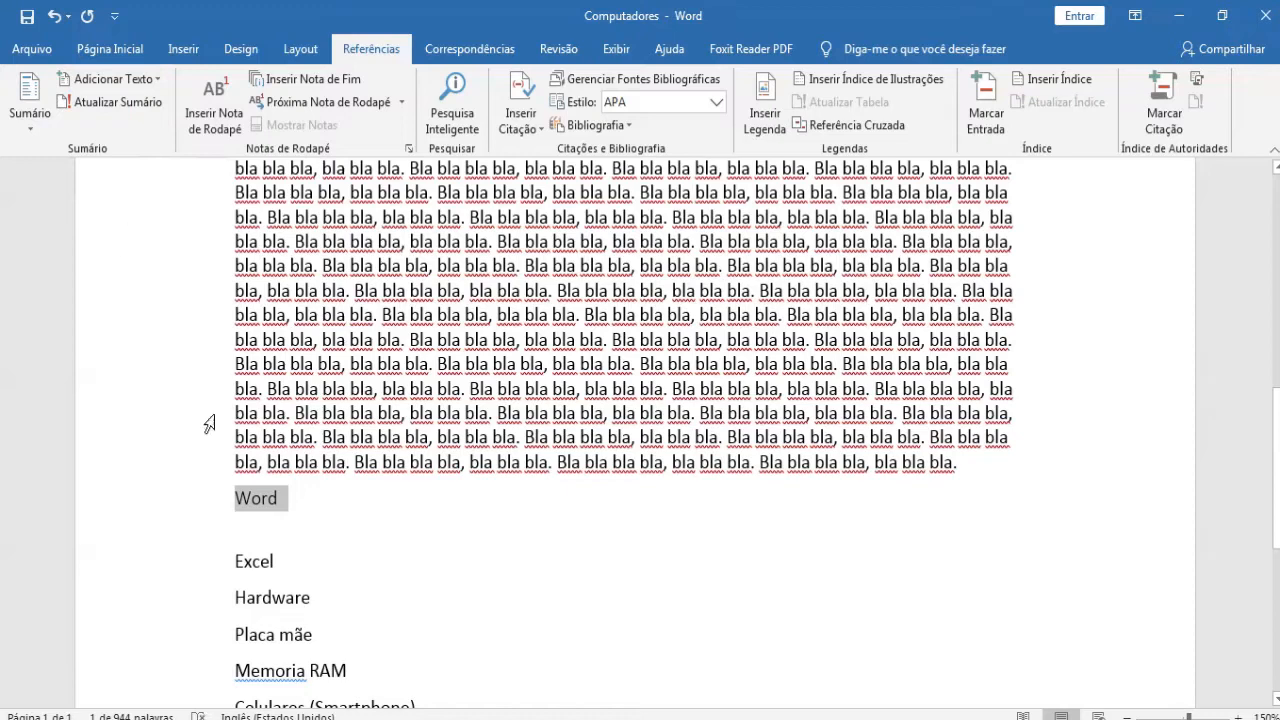
pyautogui.click(238, 529)
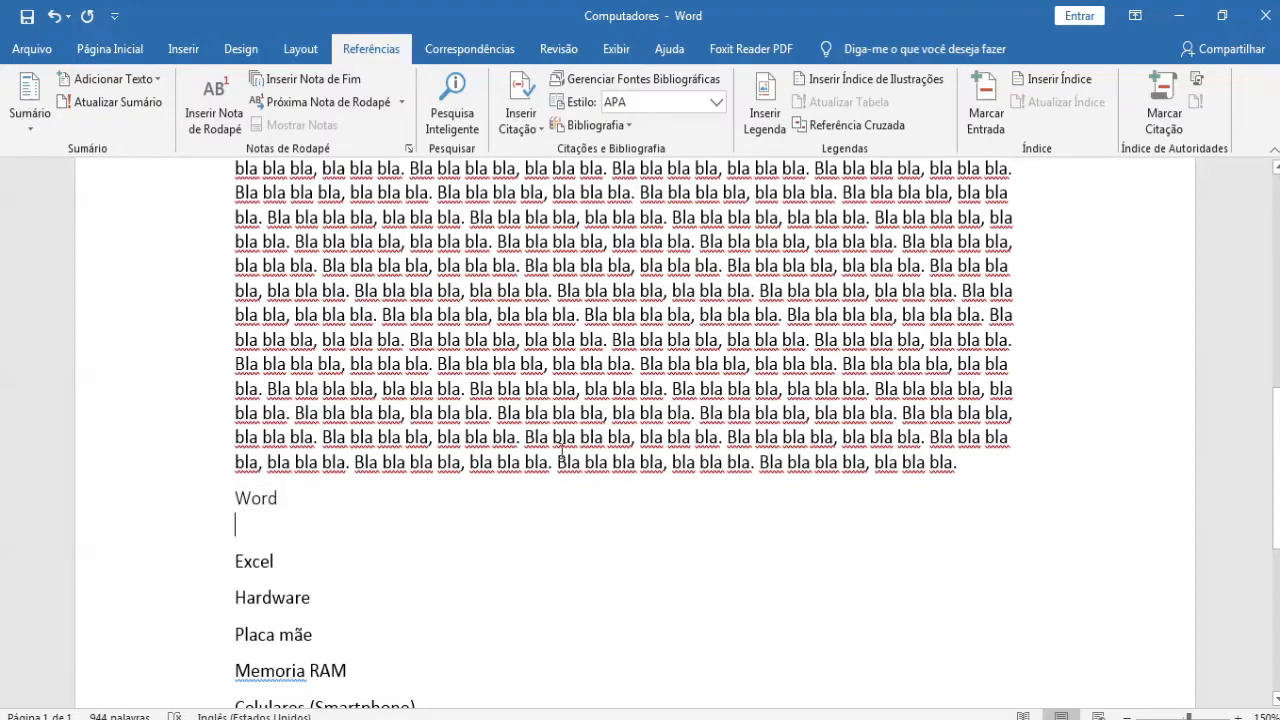
# Fill the empty paragraph below "Word" with repeated copies of "Bla bla bla bla, bla bla bla."
pyautogui.hotkey('ctrl', 'v')
pyautogui.hotkey('ctrl', 'v')
pyautogui.hotkey('ctrl', 'v')
pyautogui.hotkey('ctrl', 'v')
pyautogui.hotkey('ctrl', 'v')
pyautogui.hotkey('ctrl', 'v')
pyautogui.hotkey('ctrl', 'v')
pyautogui.hotkey('ctrl', 'v')
pyautogui.hotkey('ctrl', 'v')
pyautogui.hotkey('ctrl', 'v')
pyautogui.hotkey('ctrl', 'v')
pyautogui.hotkey('ctrl', 'v')
pyautogui.hotkey('ctrl', 'v')
pyautogui.hotkey('ctrl', 'v')
pyautogui.hotkey('ctrl', 'v')
pyautogui.hotkey('ctrl', 'v')
pyautogui.hotkey('ctrl', 'v')
pyautogui.hotkey('ctrl', 'v')
pyautogui.hotkey('ctrl', 'v')
pyautogui.hotkey('ctrl', 'v')
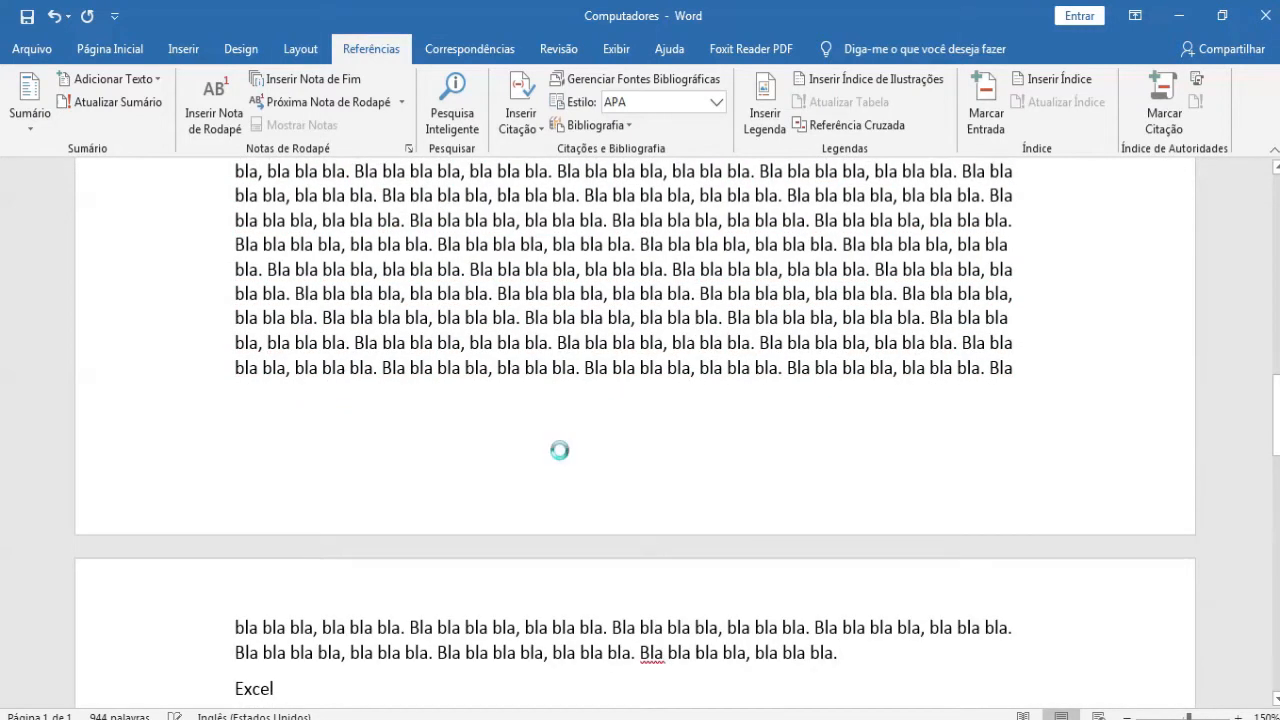
pyautogui.scroll(-3, 574, 445)
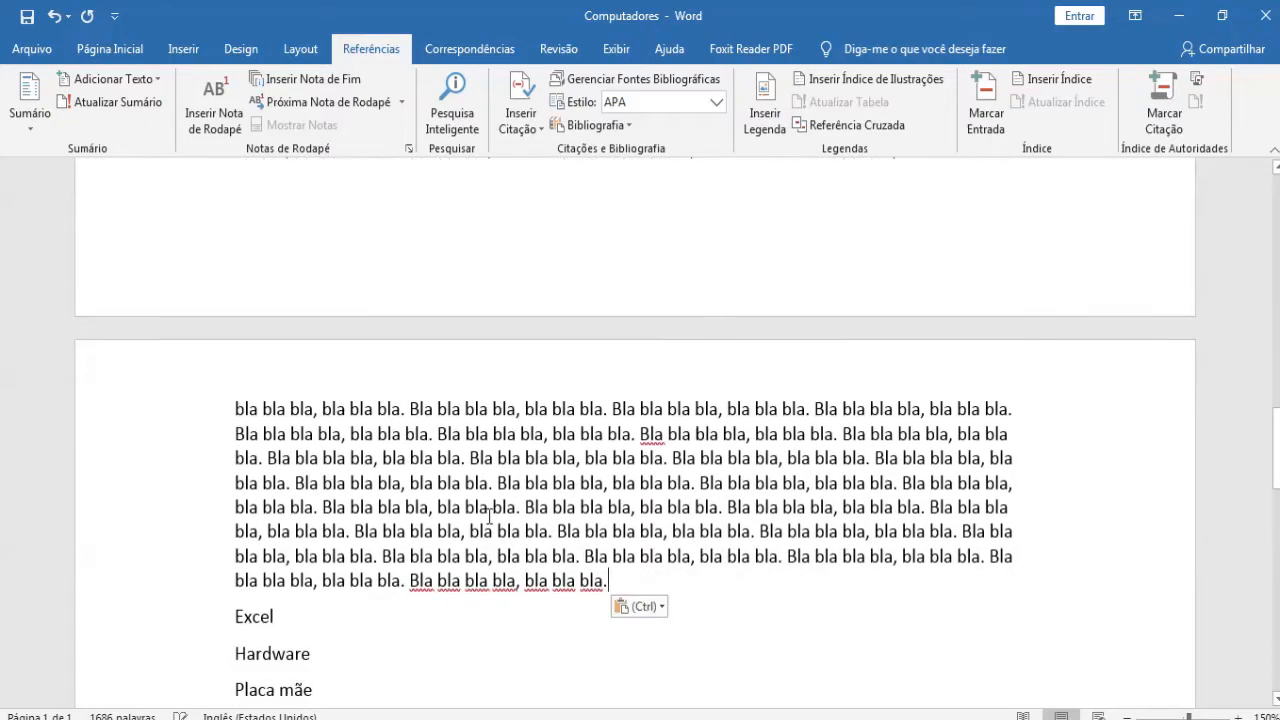
# Insert an empty line below "Excel" and add that heading to the table of contents as Nível 3
pyautogui.click(382, 473)
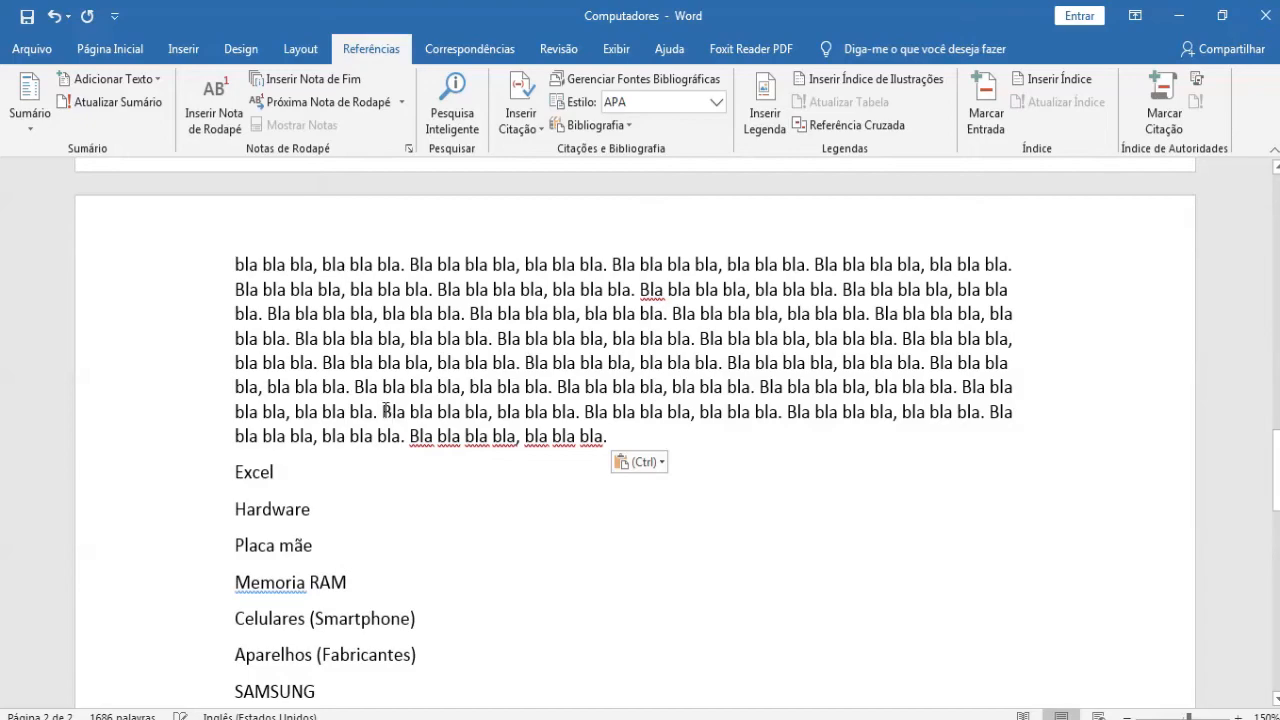
pyautogui.scroll(8, 395, 425)
pyautogui.scroll(3, 399, 449)
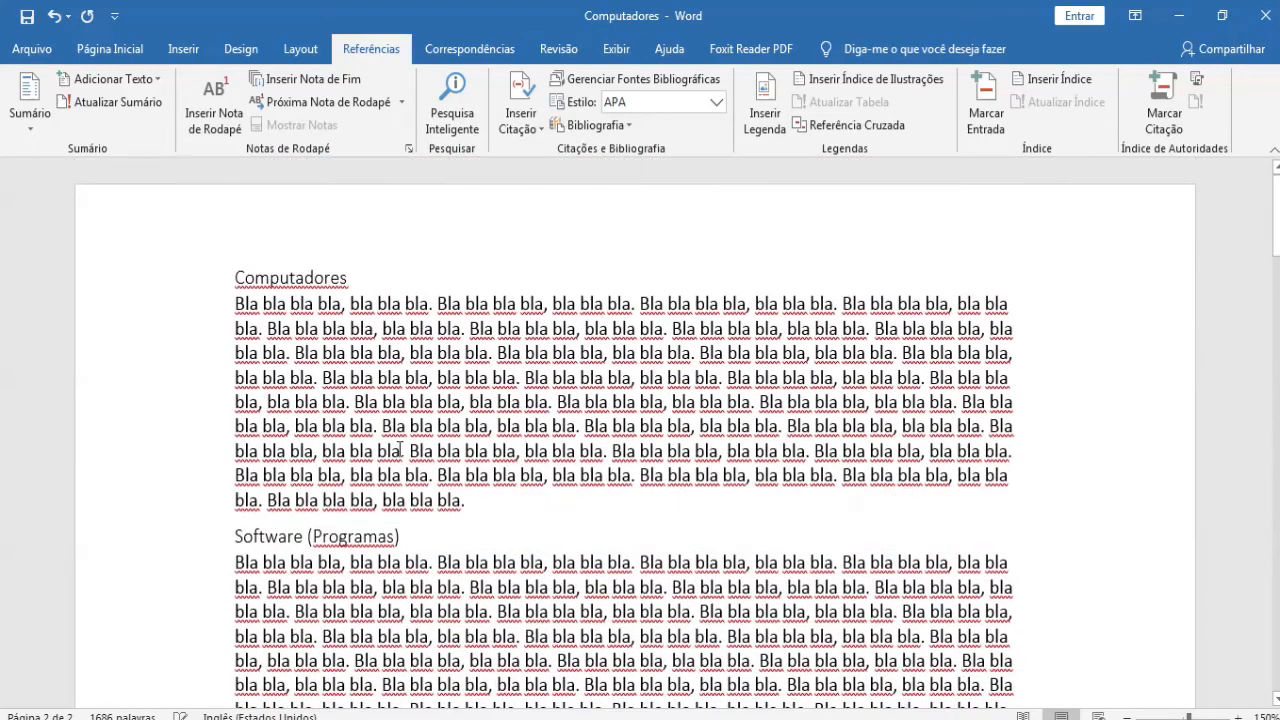
pyautogui.scroll(-15, 399, 449)
pyautogui.scroll(-6, 400, 449)
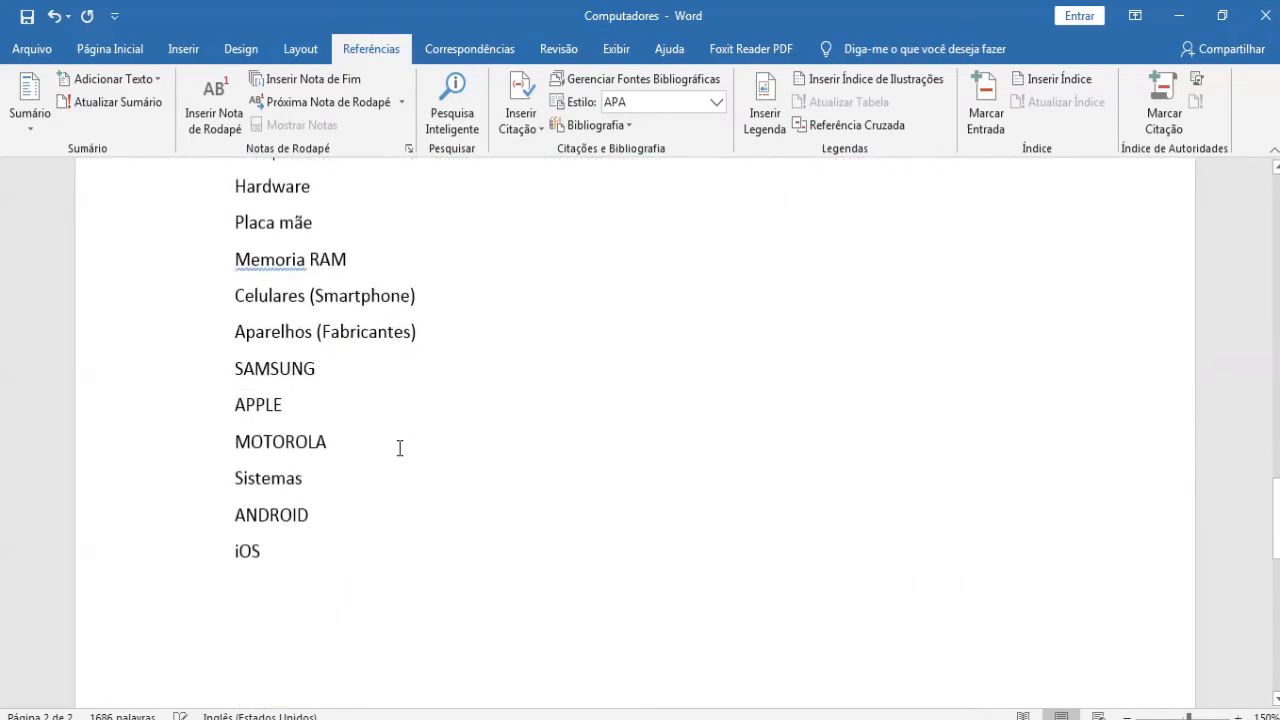
pyautogui.scroll(7, 399, 449)
pyautogui.scroll(-4, 396, 446)
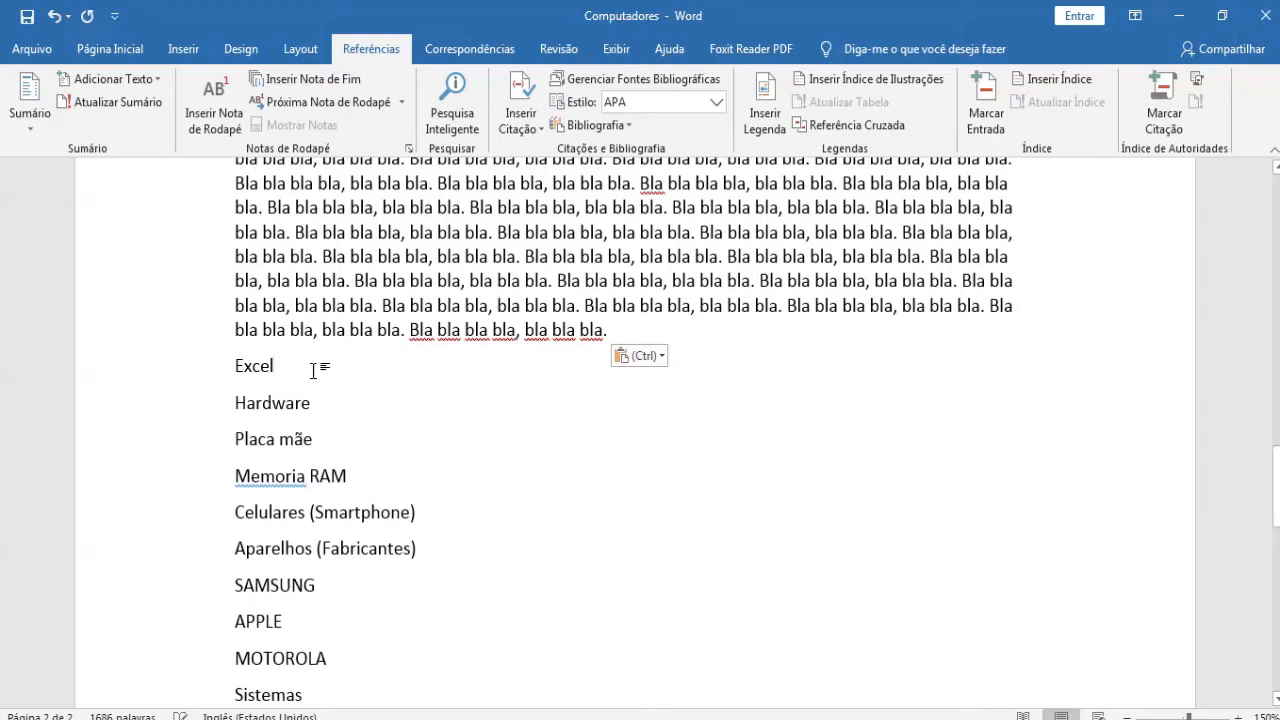
pyautogui.press('Return')
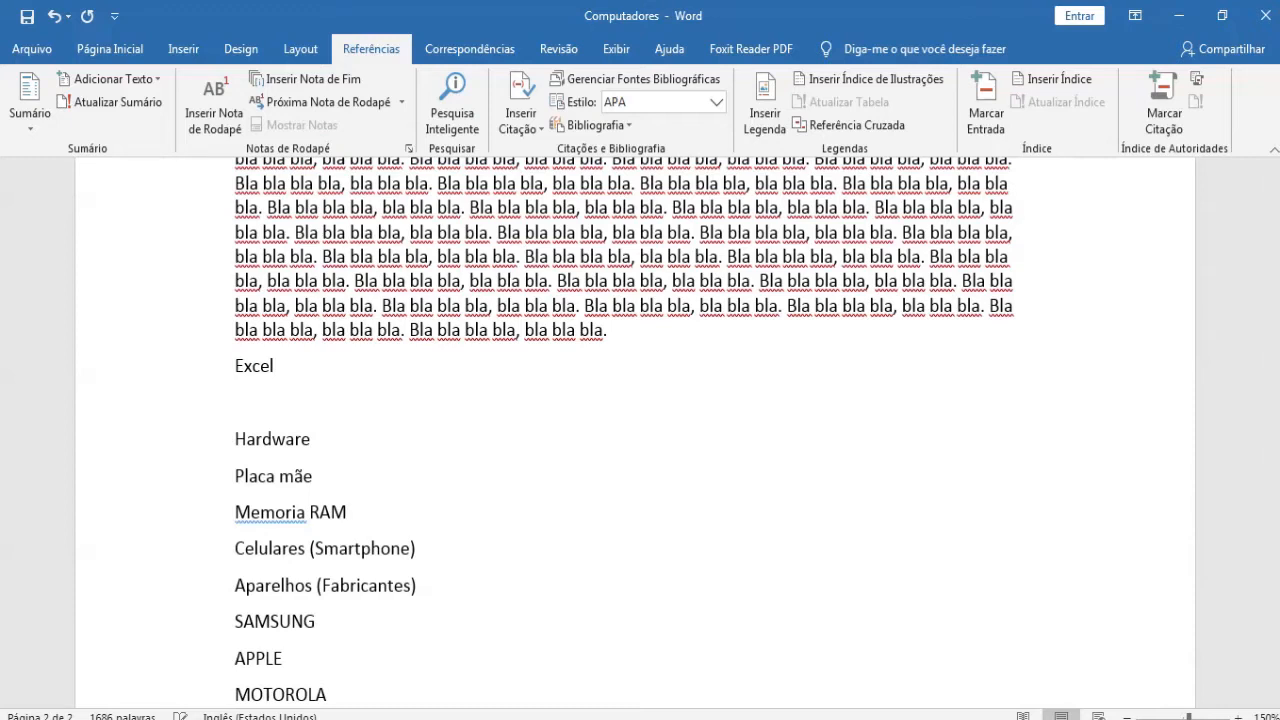
pyautogui.click(287, 364)
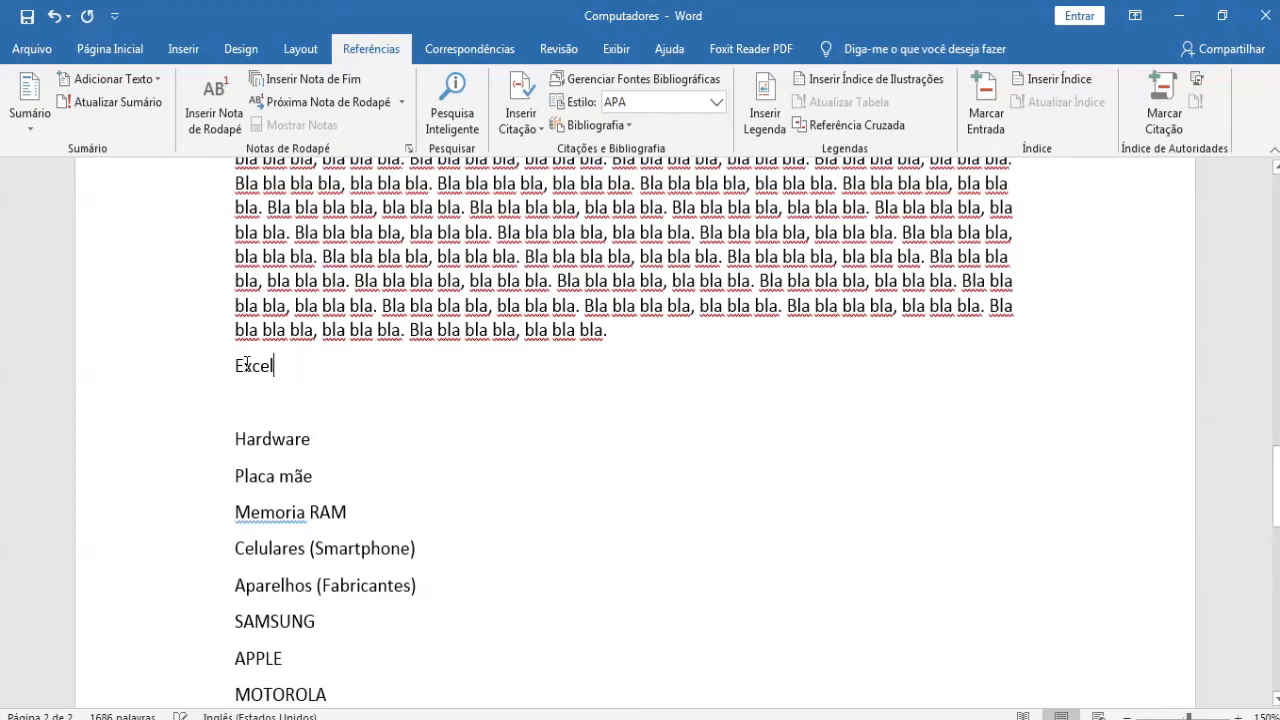
pyautogui.tripleClick(246, 365)
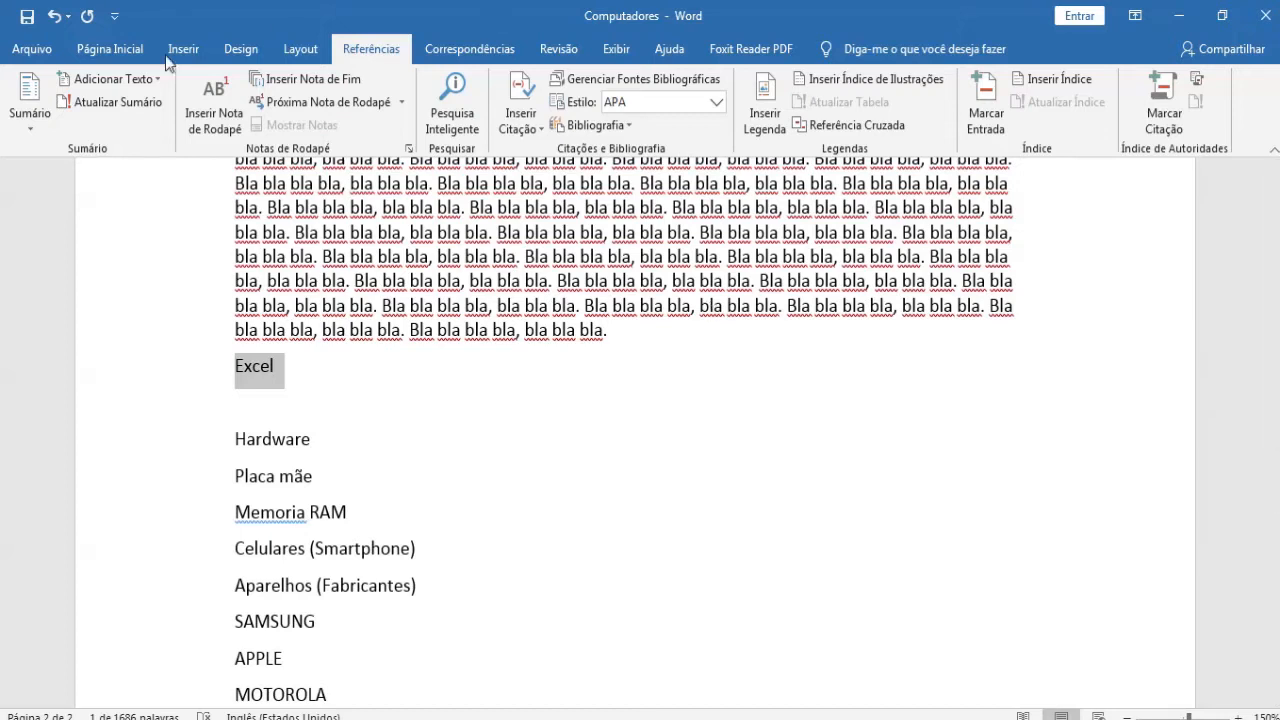
pyautogui.click(134, 77)
pyautogui.click(111, 176)
# Fill the empty paragraph below "Excel" with repeated "Bla bla bla bla, bla bla bla." text
pyautogui.click(280, 394)
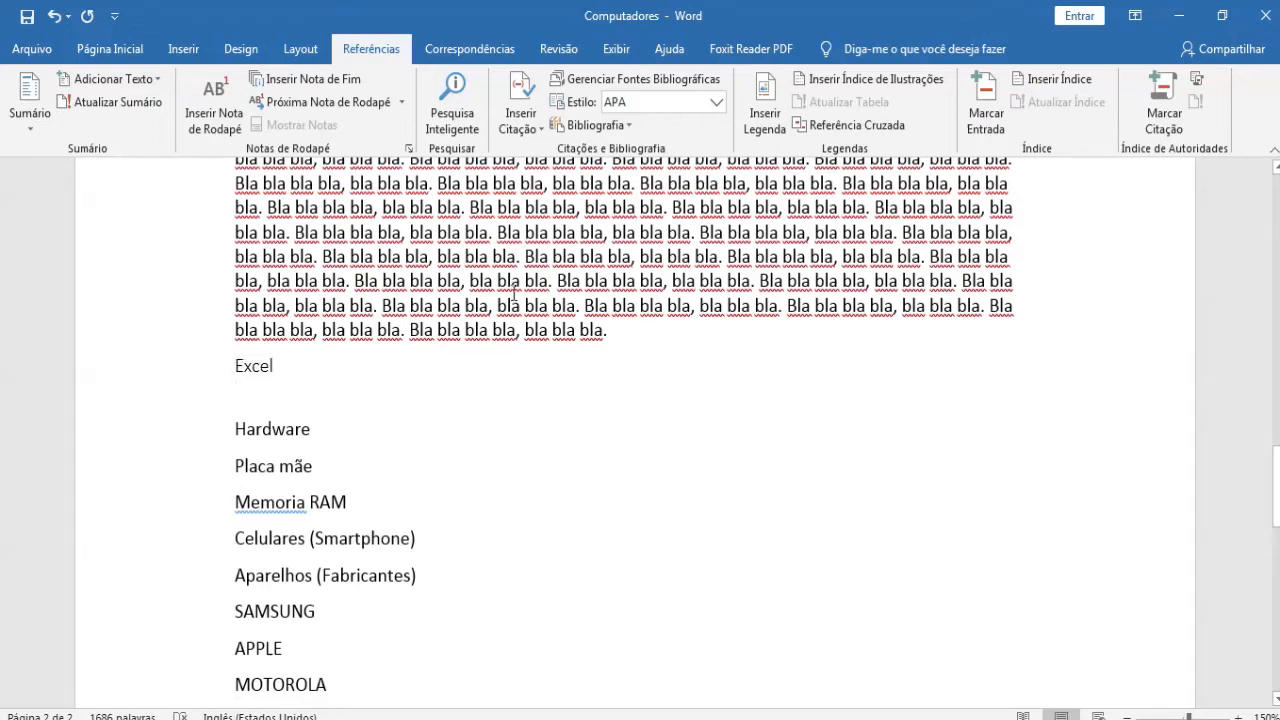
pyautogui.hotkey('ctrl', 'v')
pyautogui.hotkey('ctrl', 'v')
pyautogui.hotkey('ctrl', 'v')
pyautogui.hotkey('ctrl', 'v')
pyautogui.hotkey('ctrl', 'v')
pyautogui.hotkey('ctrl', 'v')
pyautogui.hotkey('ctrl', 'v')
pyautogui.hotkey('ctrl', 'v')
pyautogui.hotkey('ctrl', 'v')
pyautogui.hotkey('ctrl', 'v')
pyautogui.hotkey('ctrl', 'v')
pyautogui.hotkey('ctrl', 'v')
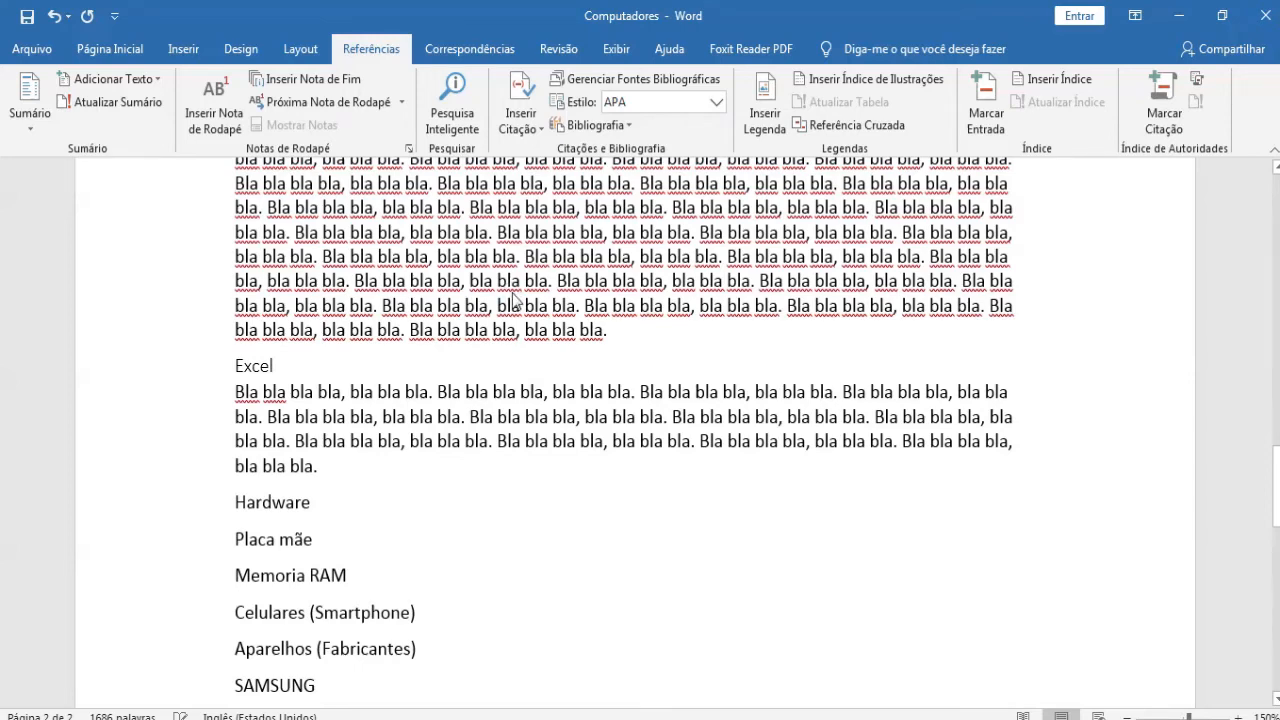
pyautogui.hotkey('ctrl', 'v')
pyautogui.hotkey('ctrl', 'v')
pyautogui.hotkey('ctrl', 'v')
pyautogui.hotkey('ctrl', 'v')
pyautogui.hotkey('ctrl', 'v')
pyautogui.hotkey('ctrl', 'v')
pyautogui.hotkey('ctrl', 'v')
pyautogui.hotkey('ctrl', 'v')
pyautogui.hotkey('ctrl', 'v')
pyautogui.hotkey('ctrl', 'v')
pyautogui.hotkey('ctrl', 'v')
pyautogui.hotkey('ctrl', 'v')
pyautogui.hotkey('ctrl', 'v')
pyautogui.hotkey('ctrl', 'v')
pyautogui.hotkey('ctrl', 'v')
pyautogui.hotkey('ctrl', 'v')
pyautogui.hotkey('ctrl', 'v')
pyautogui.hotkey('ctrl', 'v')
pyautogui.hotkey('ctrl', 'v')
pyautogui.hotkey('ctrl', 'v')
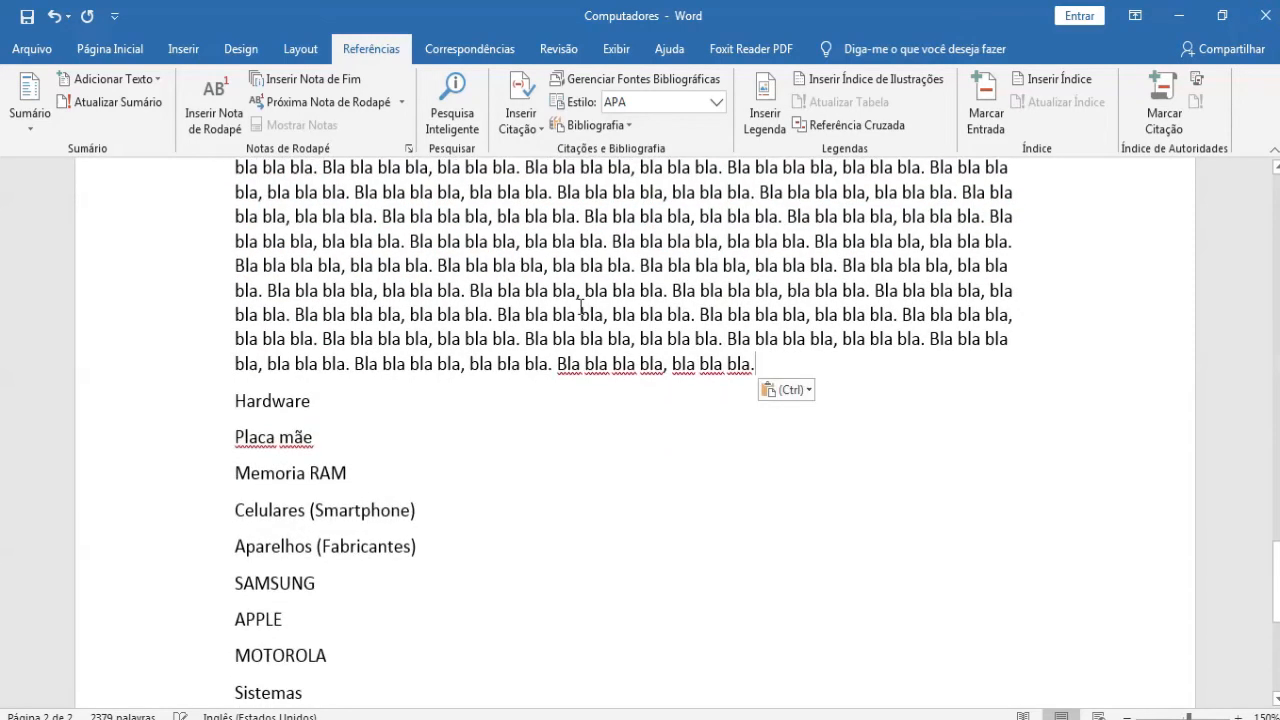
# Copy a large block of the filler text under "Excel" and paste it repeatedly at the end of that paragraph, before "Hardware"
pyautogui.scroll(20, 773, 362)
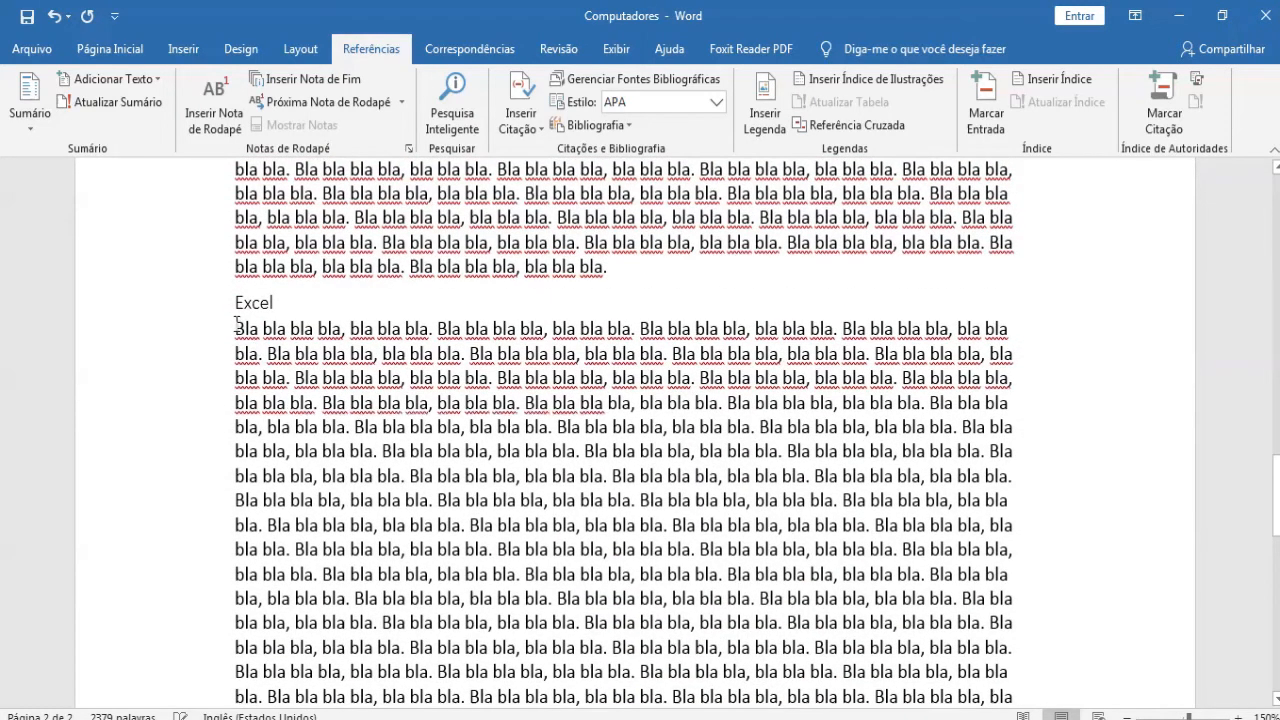
pyautogui.moveTo(236, 328); pyautogui.dragTo(962, 608)
pyautogui.hotkey('ctrl', 'c')
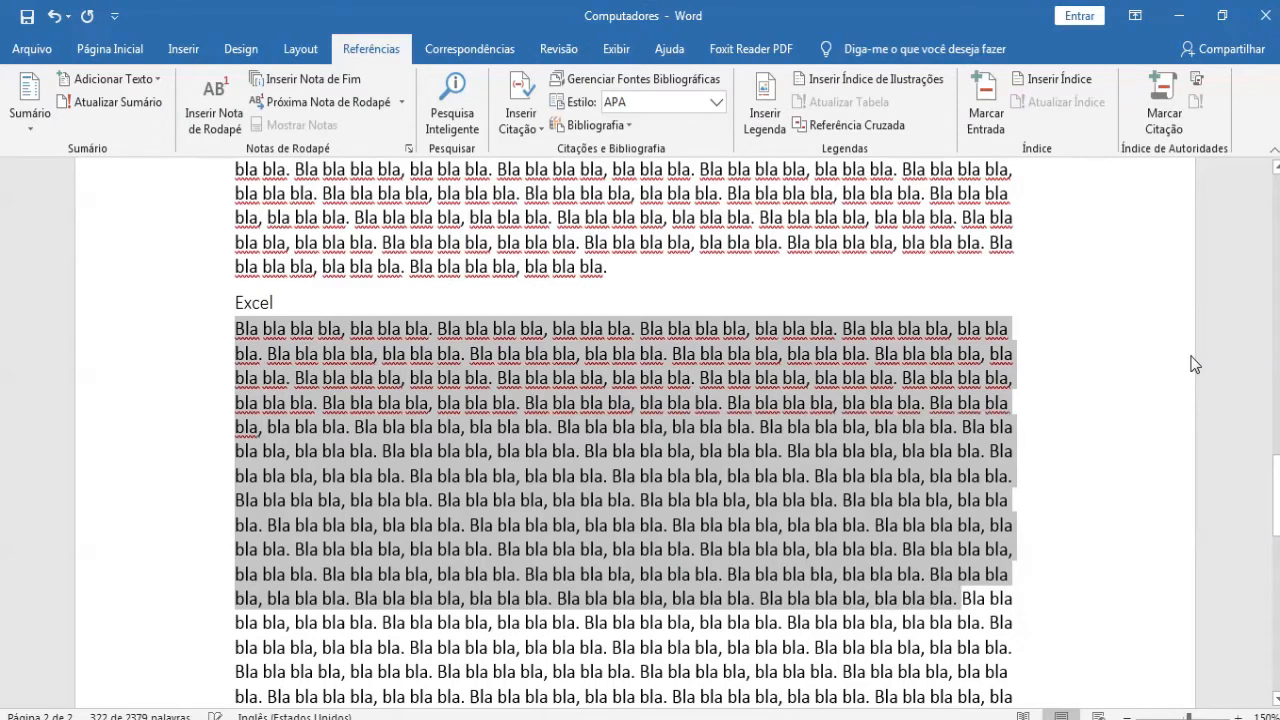
pyautogui.scroll(-10, 1040, 302)
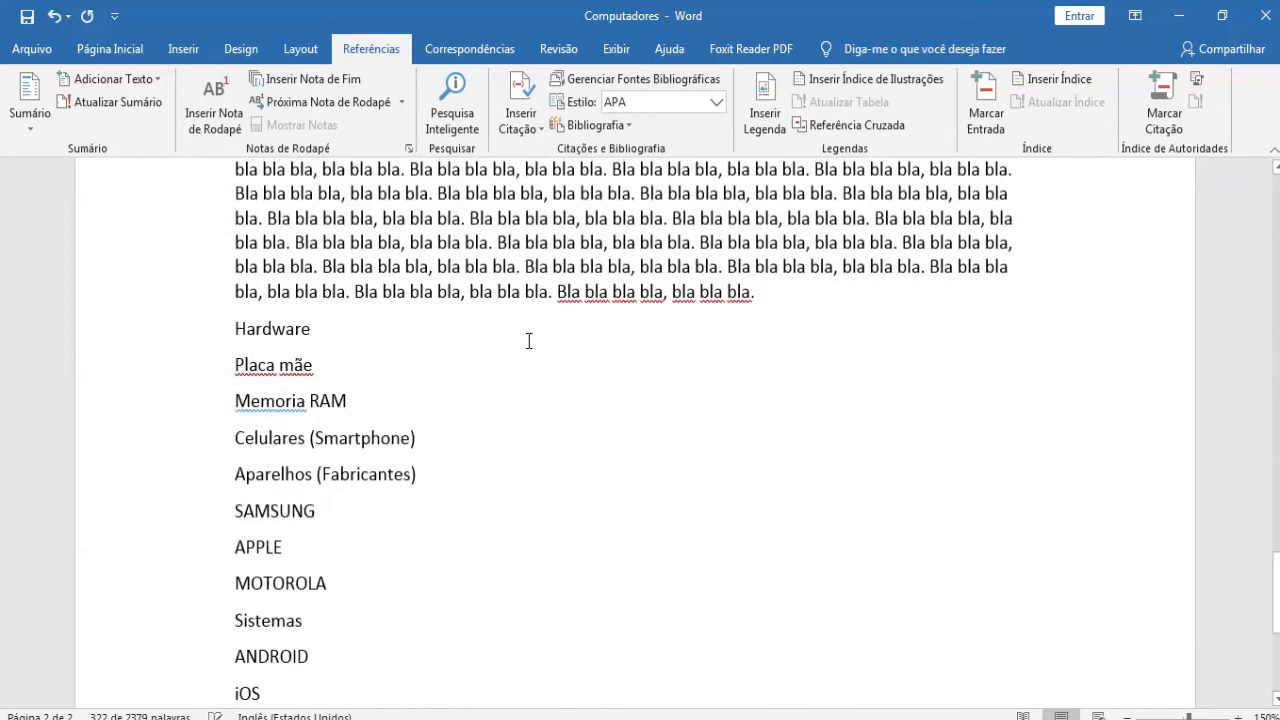
pyautogui.scroll(1, 528, 340)
pyautogui.click(822, 372)
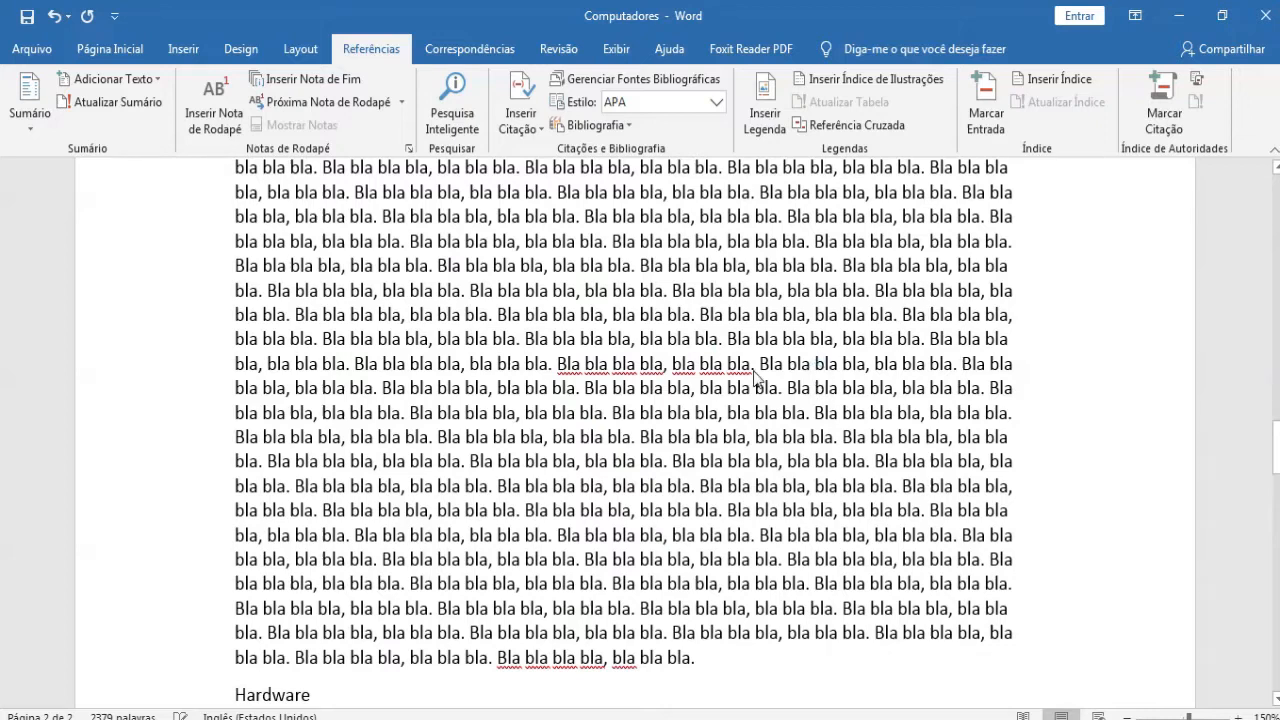
pyautogui.scroll(-5, 428, 345)
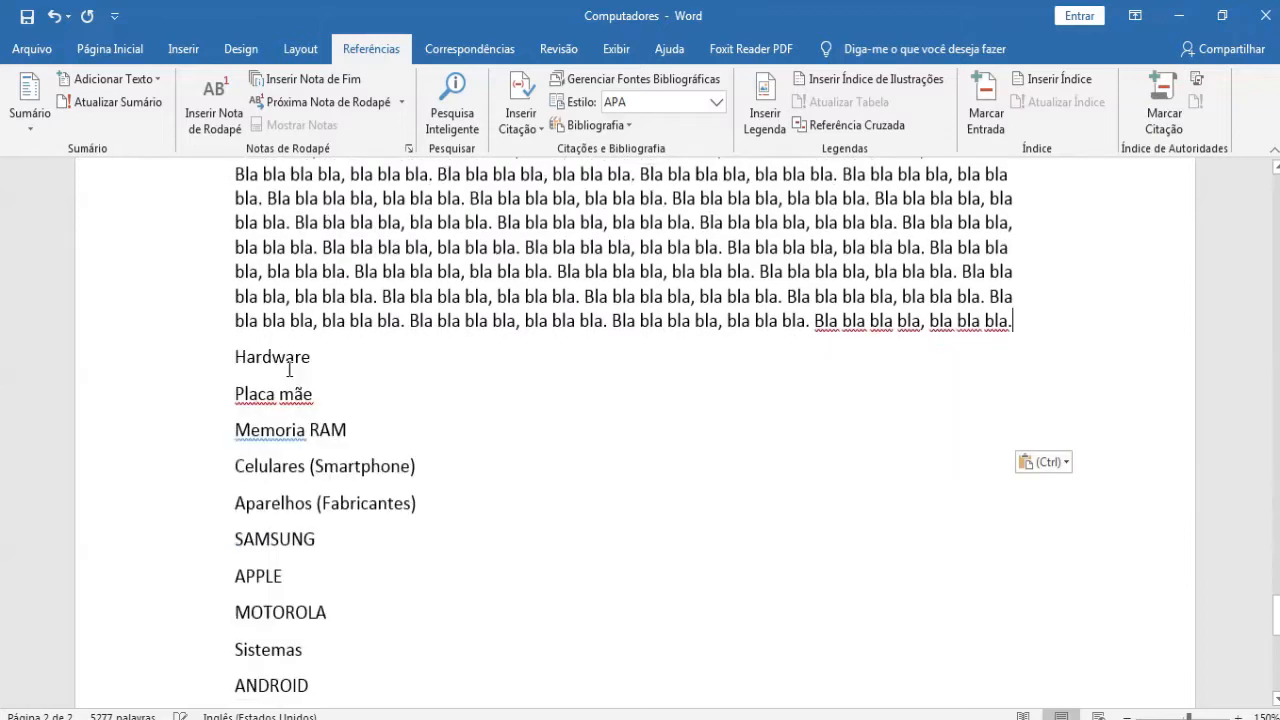
# Insert an empty line below "Hardware" and add that heading to the table of contents as Nível 2
pyautogui.click(346, 332)
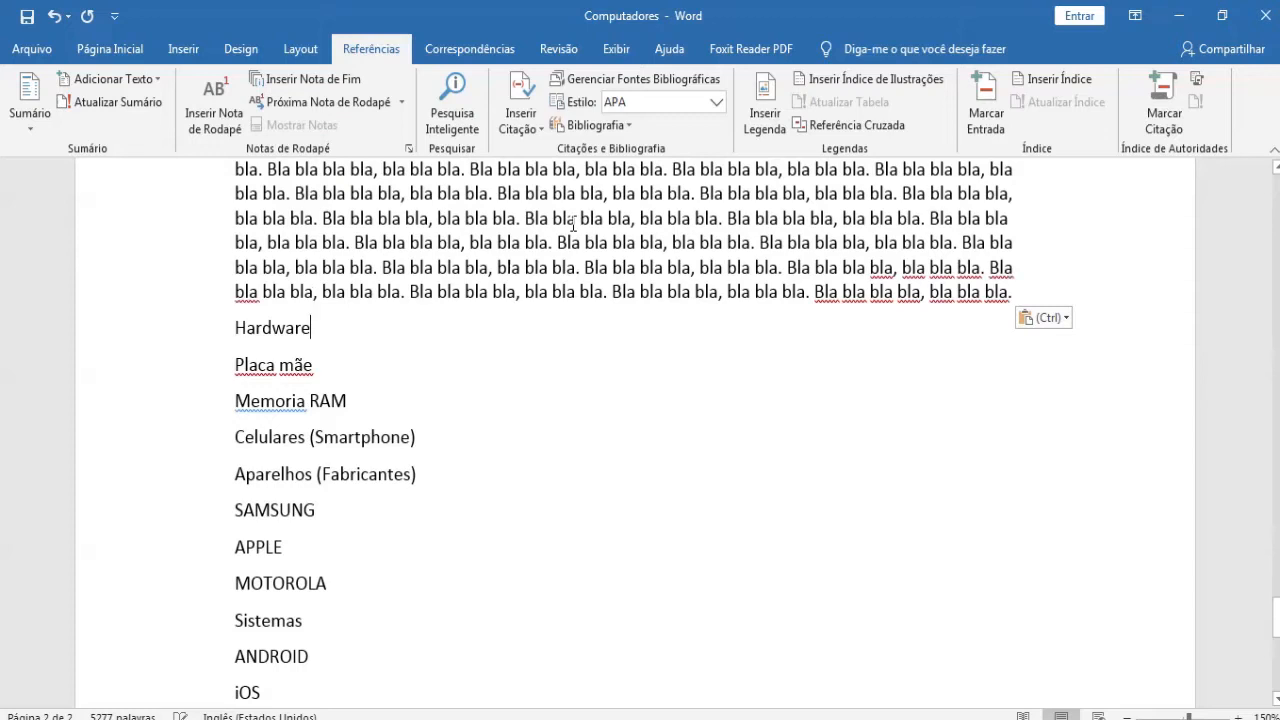
pyautogui.press('Return')
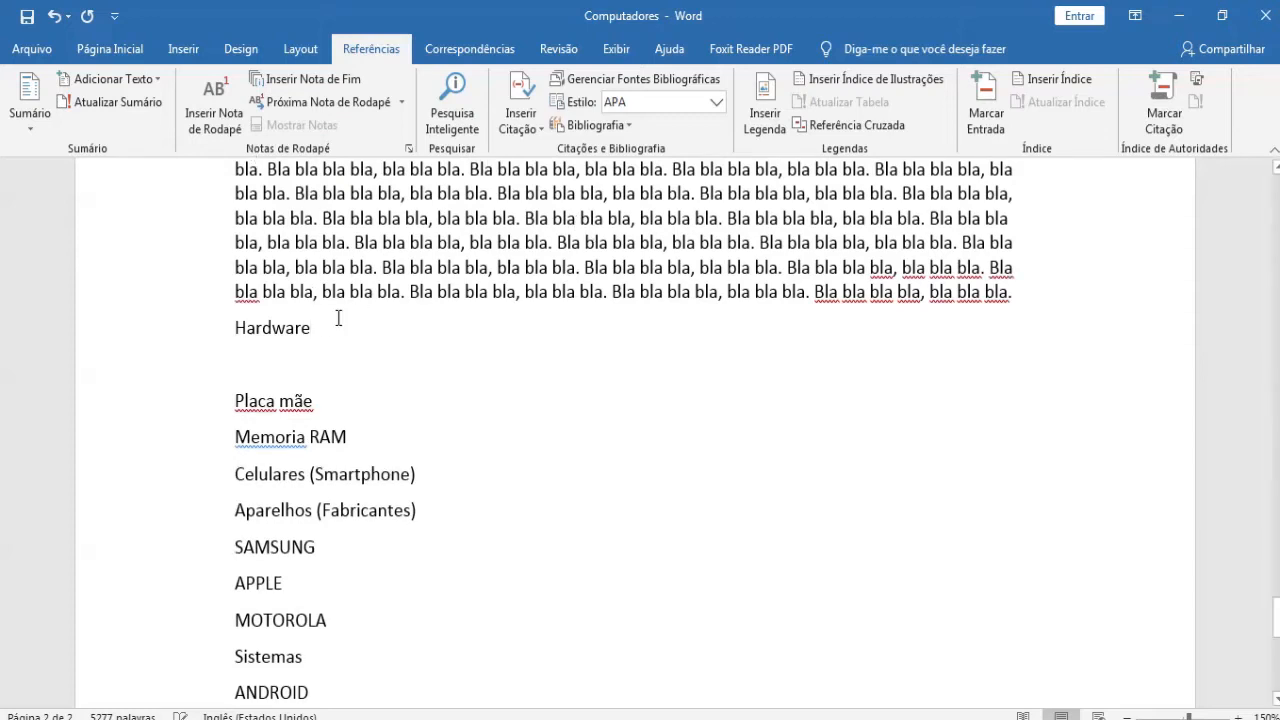
pyautogui.moveTo(340, 318); pyautogui.dragTo(235, 327)
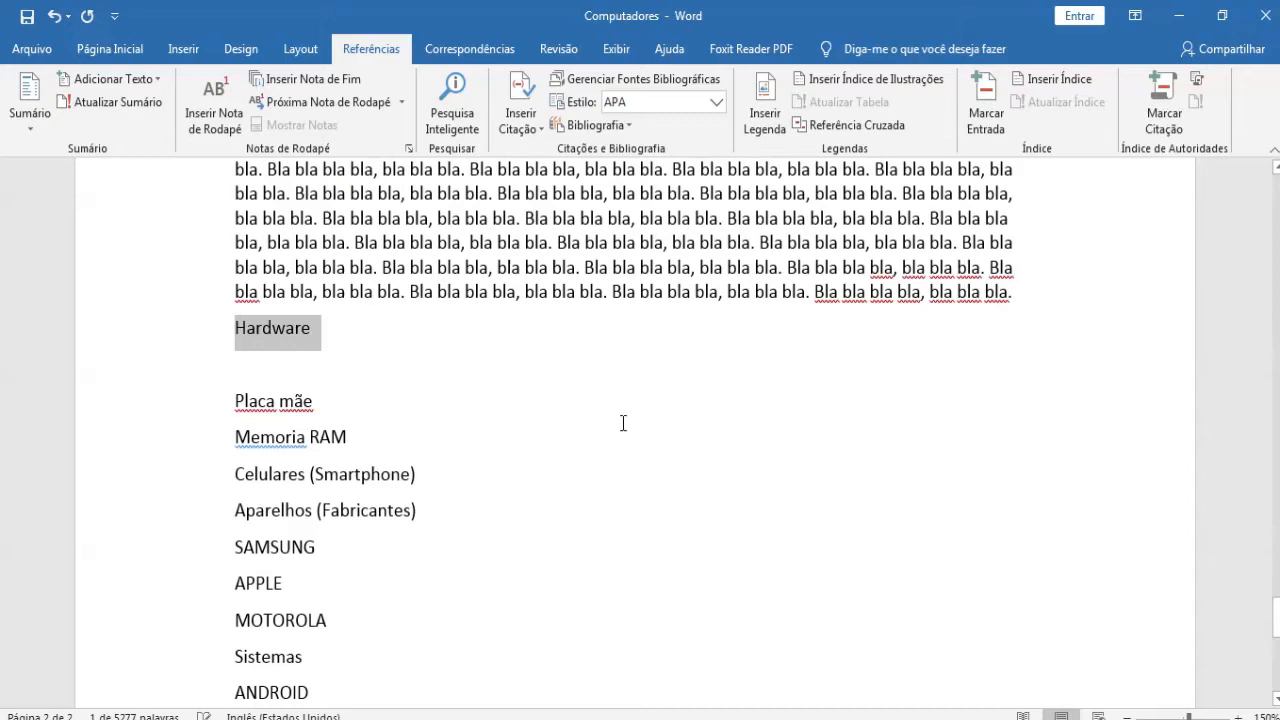
pyautogui.click(143, 80)
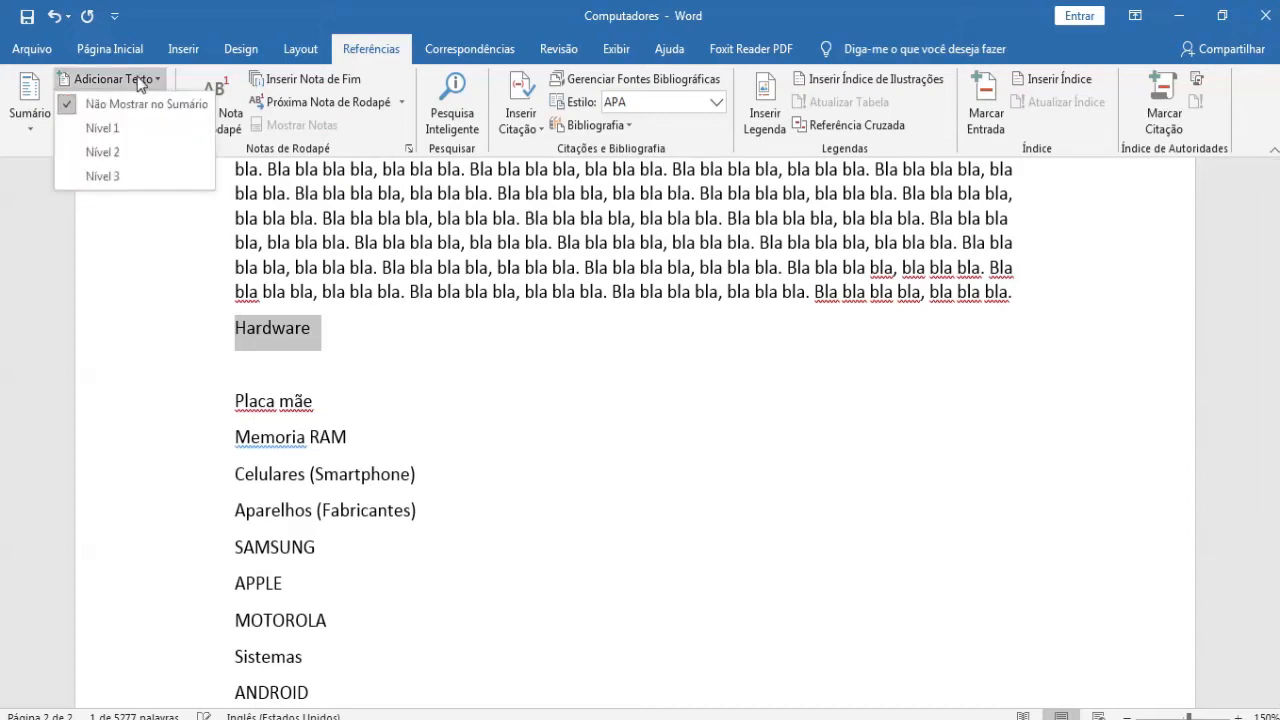
pyautogui.click(110, 152)
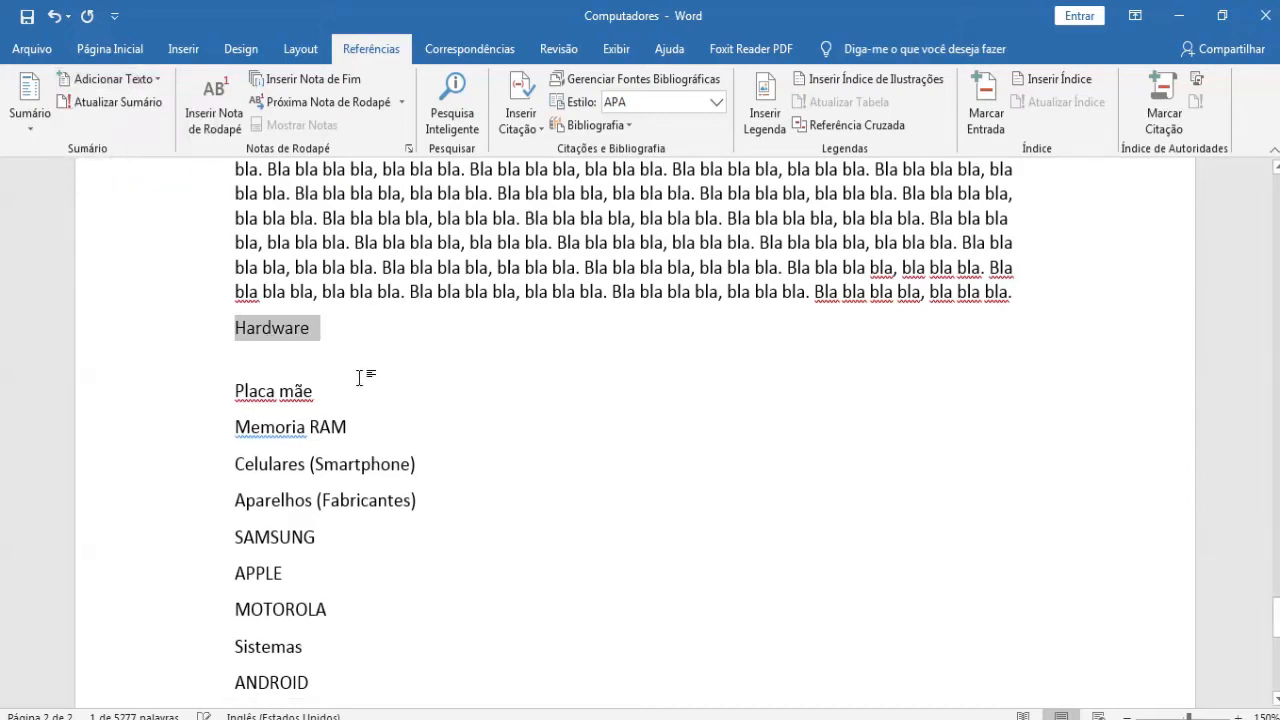
# Paste the copied filler block repeatedly into the empty paragraph below "Hardware"
pyautogui.click(372, 366)
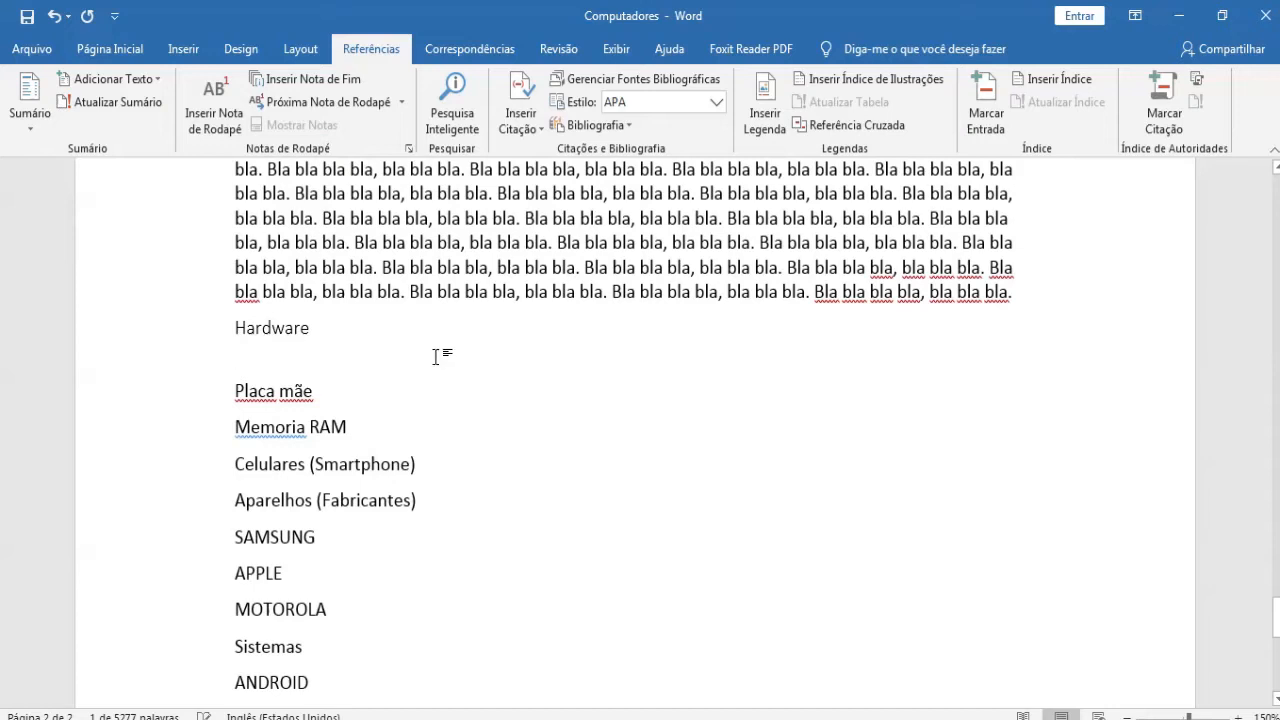
pyautogui.hotkey('ctrl', 'v')
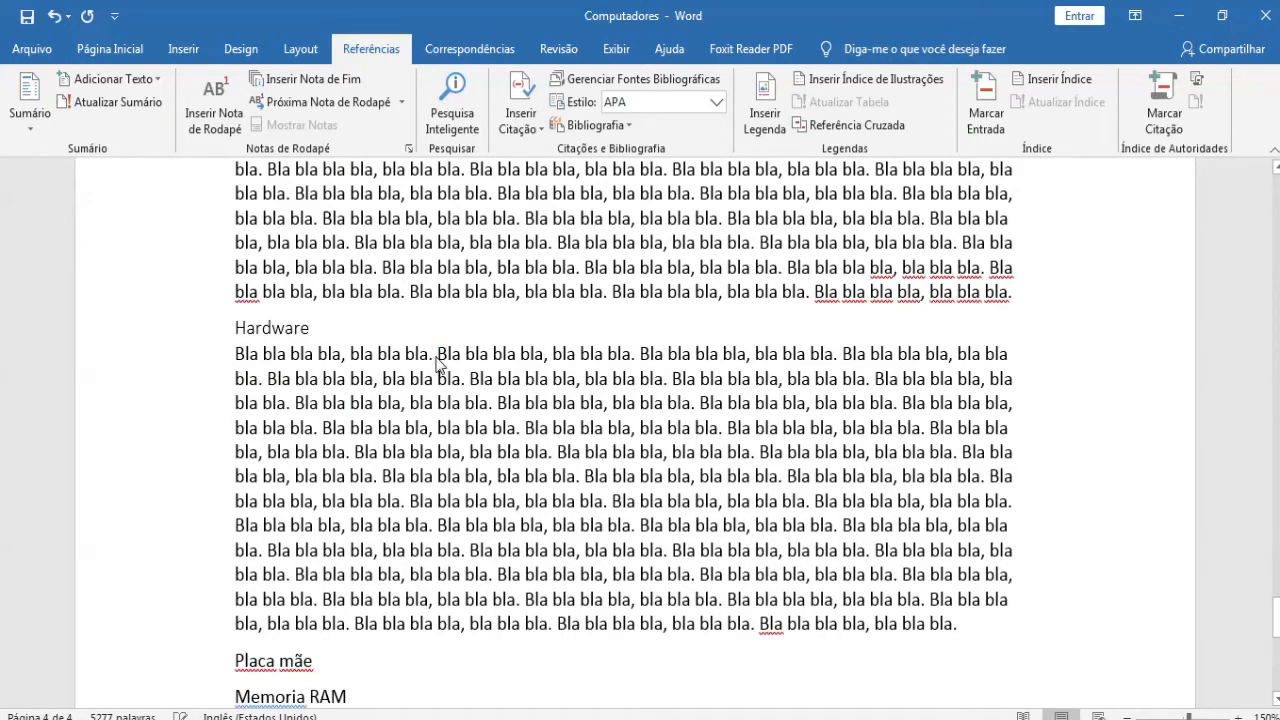
pyautogui.hotkey('ctrl', 'v')
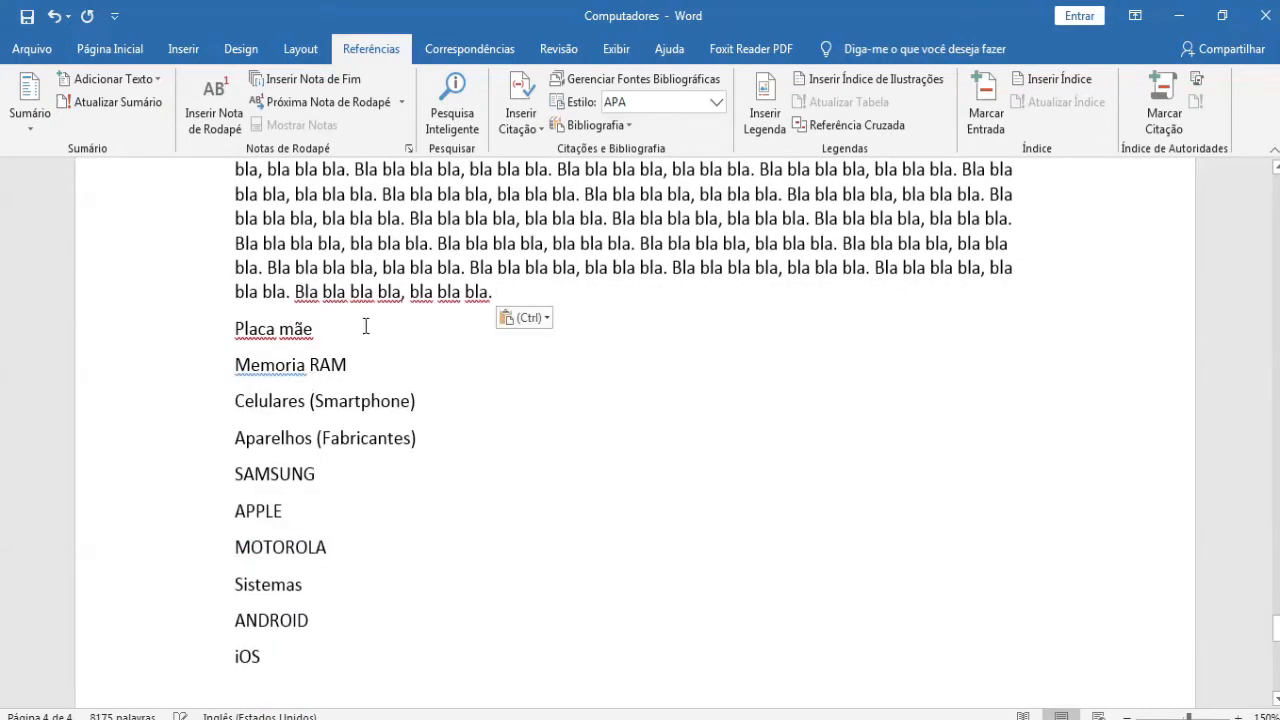
# Insert an empty line below "Placa mãe" and add that heading to the table of contents as Nível 3
pyautogui.click(358, 328)
pyautogui.press('Return')
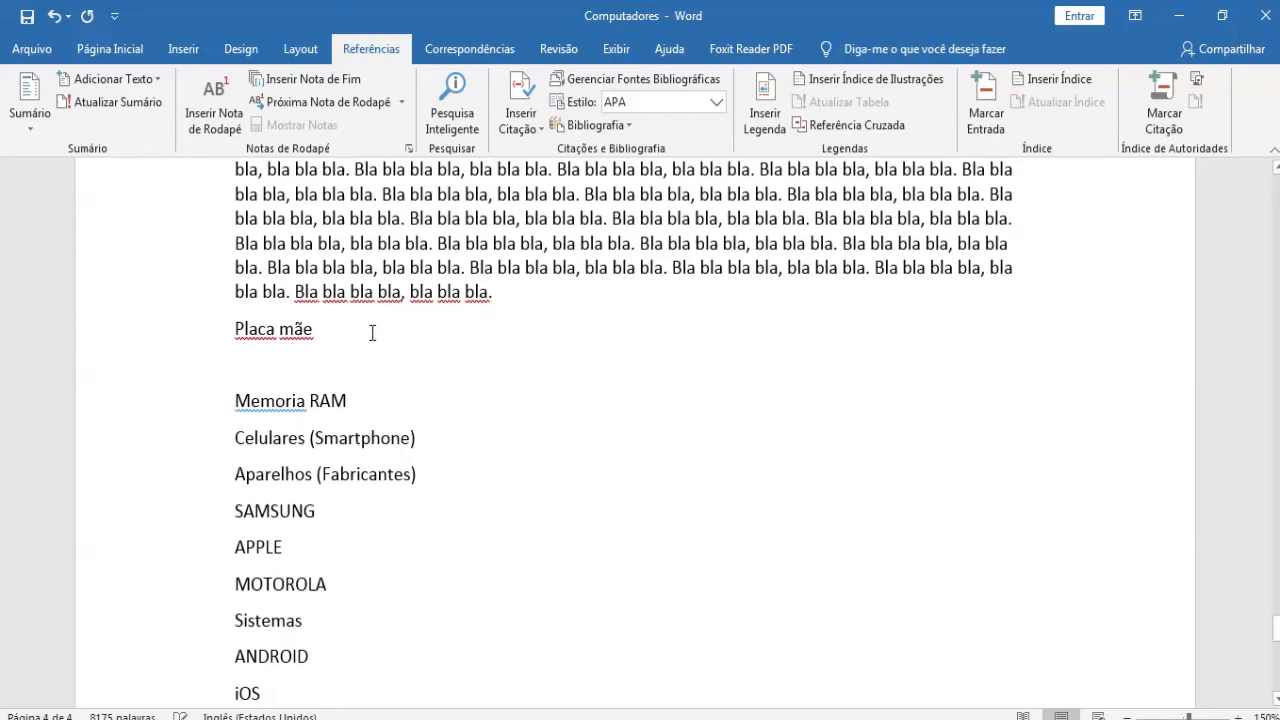
pyautogui.moveTo(371, 333); pyautogui.dragTo(230, 333)
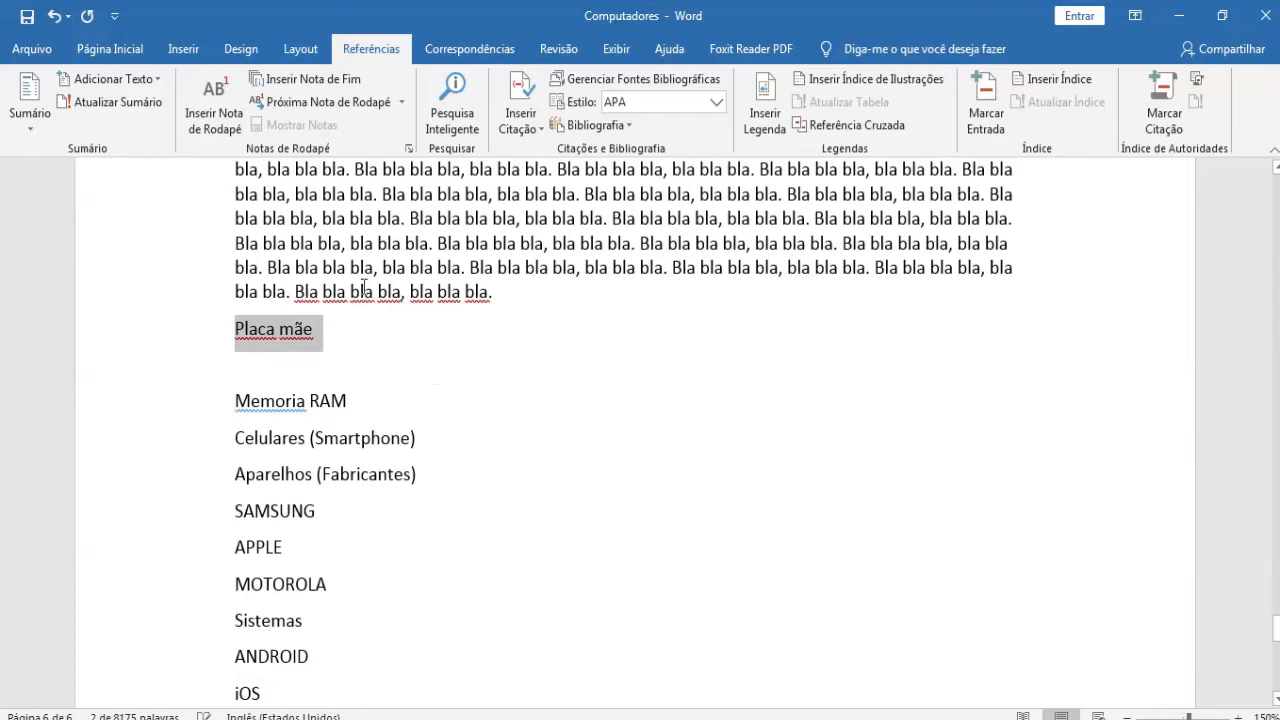
pyautogui.click(135, 83)
pyautogui.click(118, 178)
# Fill the empty paragraph below "Placa mãe" with repeated copies of the "Bla bla bla bla, bla bla bla." block
pyautogui.click(357, 337)
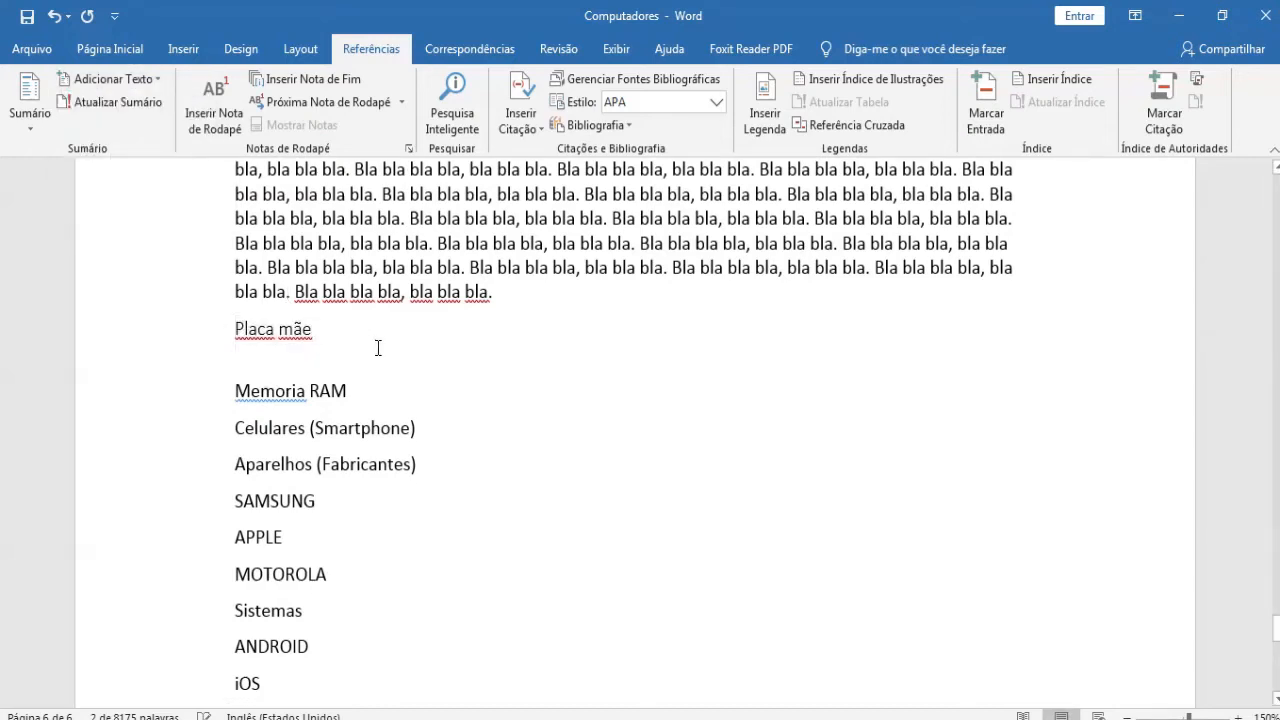
pyautogui.click(376, 347)
pyautogui.write('Bla bla bla bla, bla bla bla. Bla bla bla bla, bla bla bla. Bla bla bla bla, bla bla bla. Bla bla bla bla, bla bla bla. Bla bla bla bla, bla bla bla. Bla bla bla bla, bla bla bla. Bla bla bla bla, bla bla bla. Bla bla bla bla, bla bla bla. Bla bla bla bla, bla bla bla. Bla bla bla bla, bla bla bla. Bla bla bla bla, bla bla bla. Bla bla bla bla, bla bla bla. Bla bla bla bla, bla bla bla. Bla bla bla bla, bla bla bla. Bla bla bla bla, bla bla bla. Bla bla bla bla, bla bla bla. Bla bla bla bla, bla bla bla. Bla bla bla bla, bla bla bla. Bla bla bla bla, bla bla bla. Bla bla bla bla, bla bla bla. Bla bla bla bla, bla bla bla. Bla bla bla bla, bla bla bla. Bla bla bla bla, bla bla bla. Bla bla bla bla, bla bla bla. Bla bla bla bla, bla bla bla. Bla bla bla bla, bla bla bla. Bla bla bla bla, bla bla bla. Bla bla bla bla, bla bla bla. Bla bla bla bla, bla bla bla. Bla bla bla bla, bla bla bla. Bla bla bla bla, bla bla bla. Bla bla bla bla, bla bla bla. Bla bla bla bla, bla bla bla. Bla bla bla bla, bla bla bla. Bla bla bla bla, bla bla bla. Bla bla bla bla, bla bla bla. Bla bla bla bla, bla bla bla. Bla bla bla bla, bla bla bla. Bla bla bla bla, bla bla bla. Bla bla bla bla, bla bla bla. Bla bla bla bla, bla bla bla. Bla bla bla bla, bla bla bla. Bla bla bla bla, bla bla bla. Bla bla bla bla, bla bla bla. Bla bla bla bla, bla bla bla. Bla bla bla bla, bla bla bla. Bla bla bla bla, bla bla bla.')
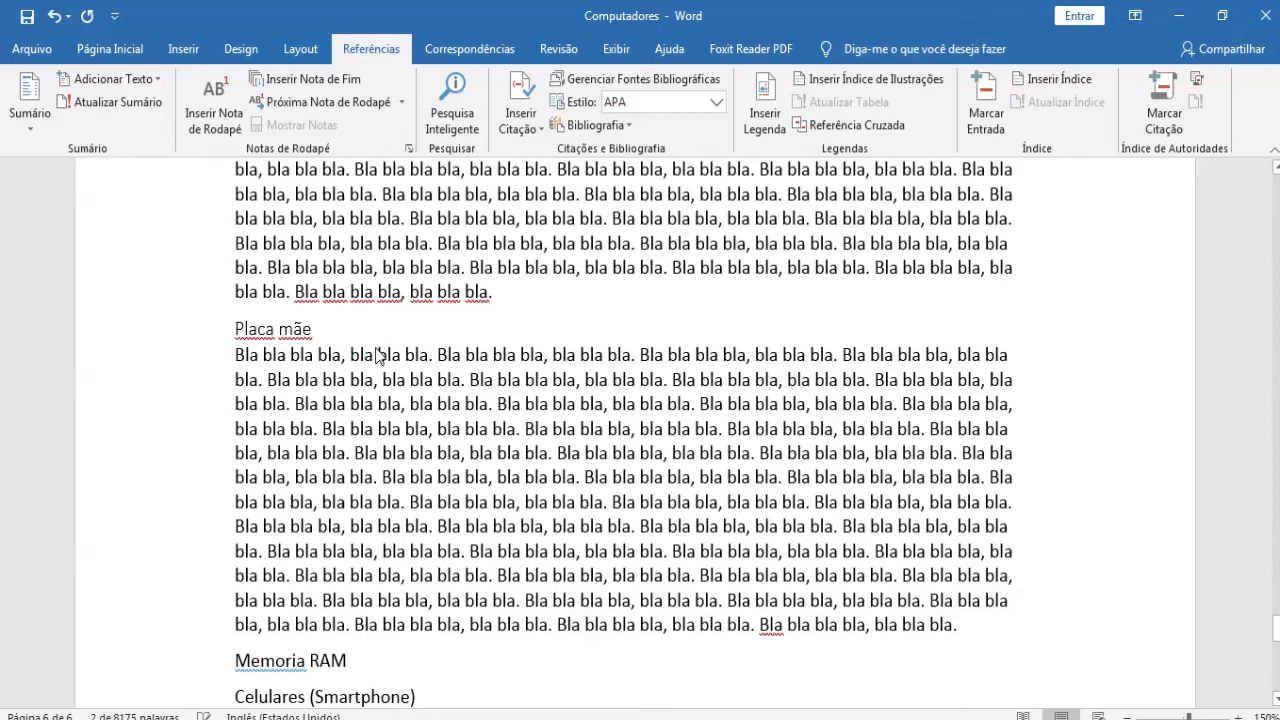
pyautogui.scroll(-5, 404, 479)
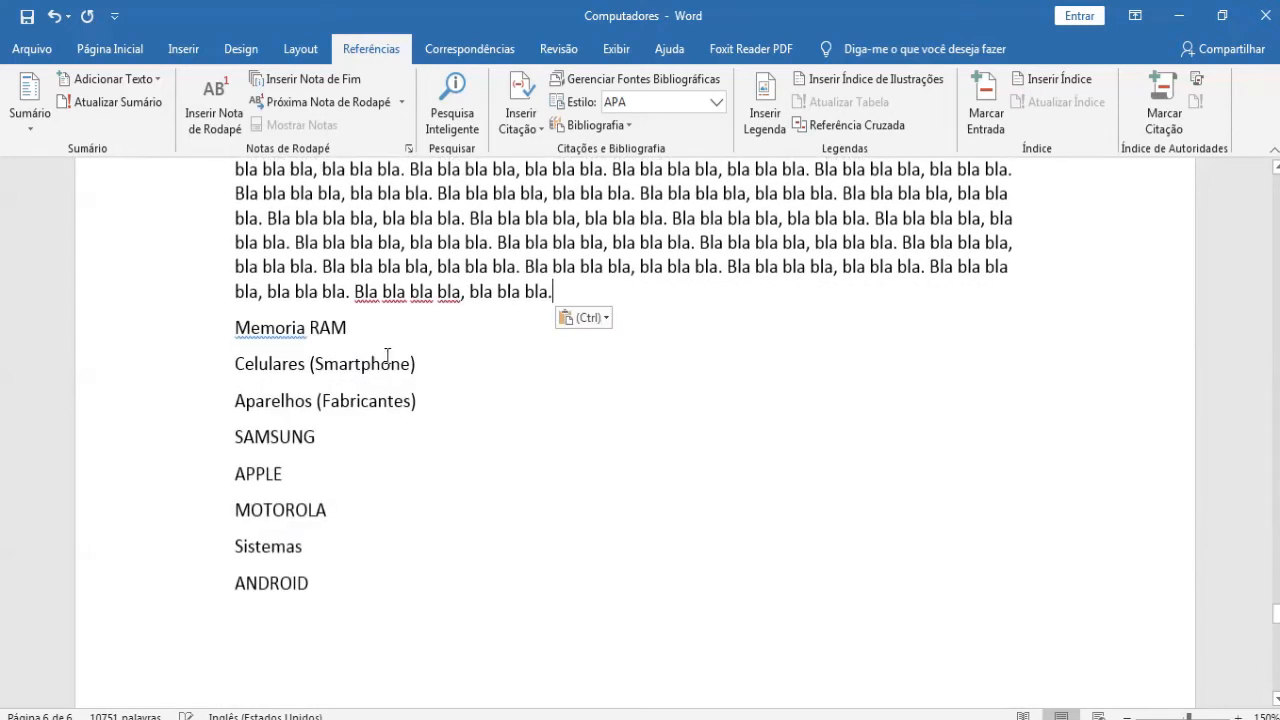
# Insert an empty line below "Memoria RAM" and add that heading to the table of contents as Nível 3
pyautogui.click(409, 327)
pyautogui.press('Return')
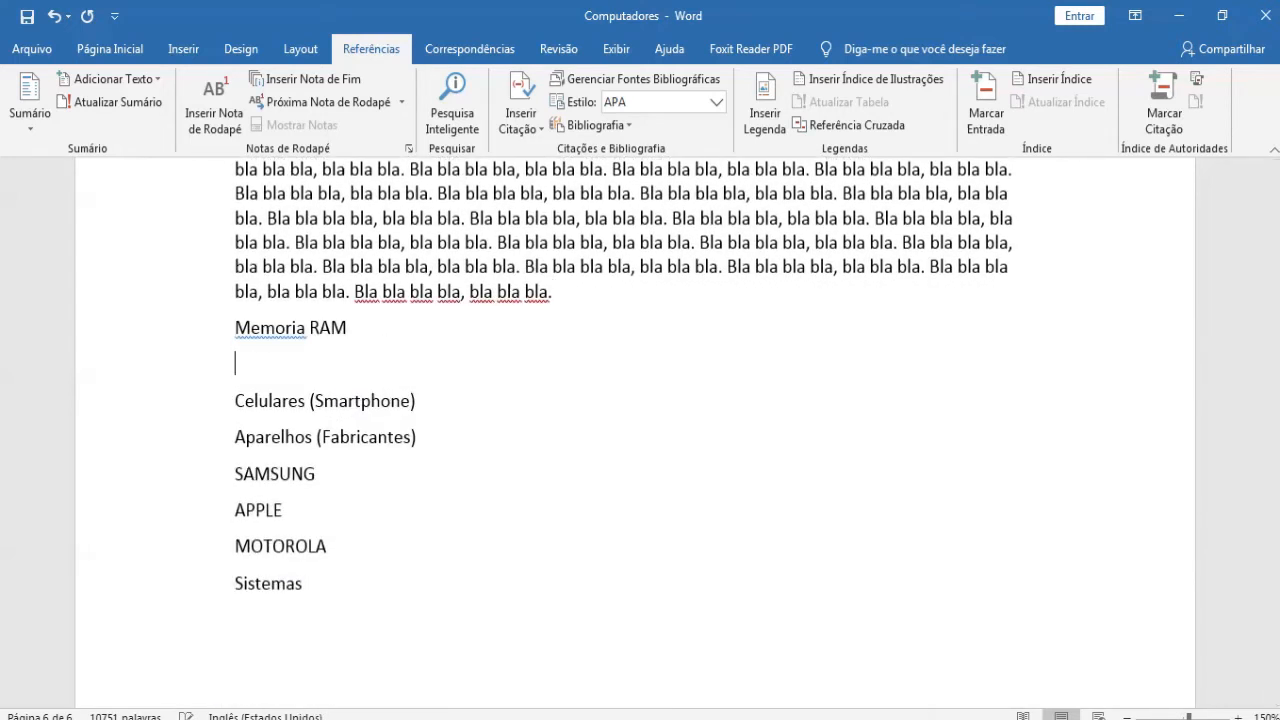
pyautogui.moveTo(365, 322); pyautogui.dragTo(257, 320)
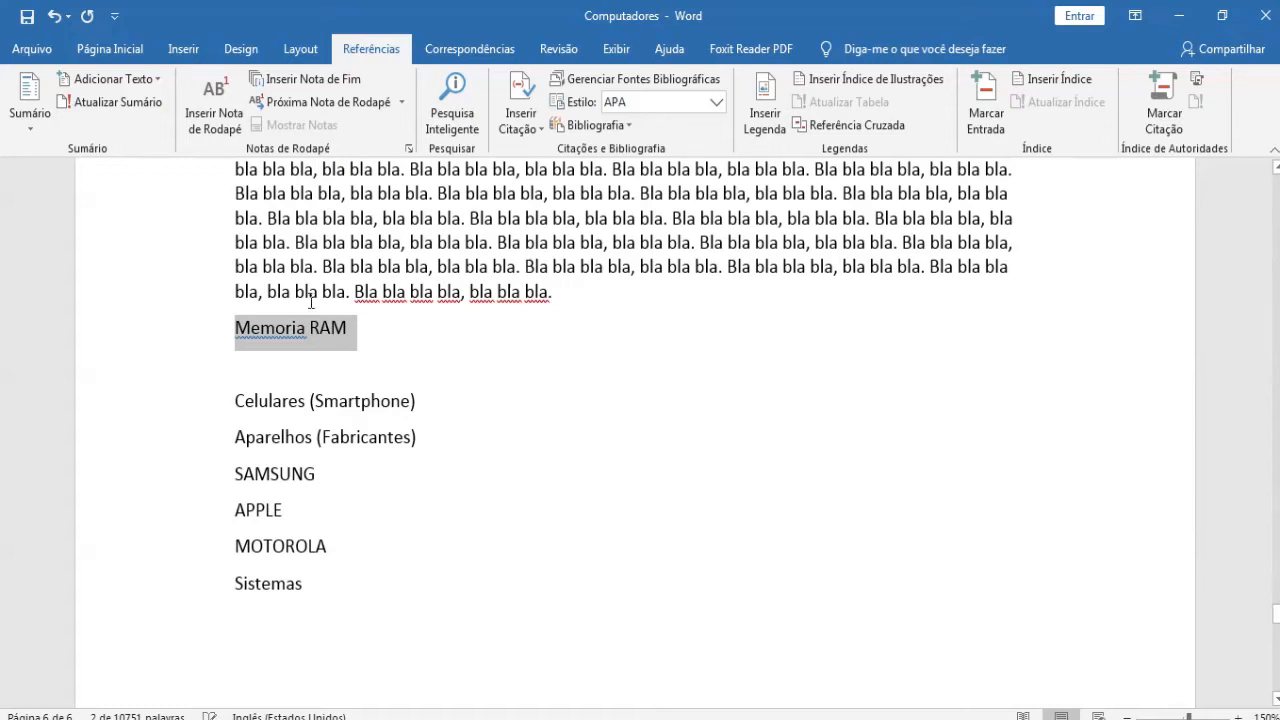
pyautogui.click(146, 80)
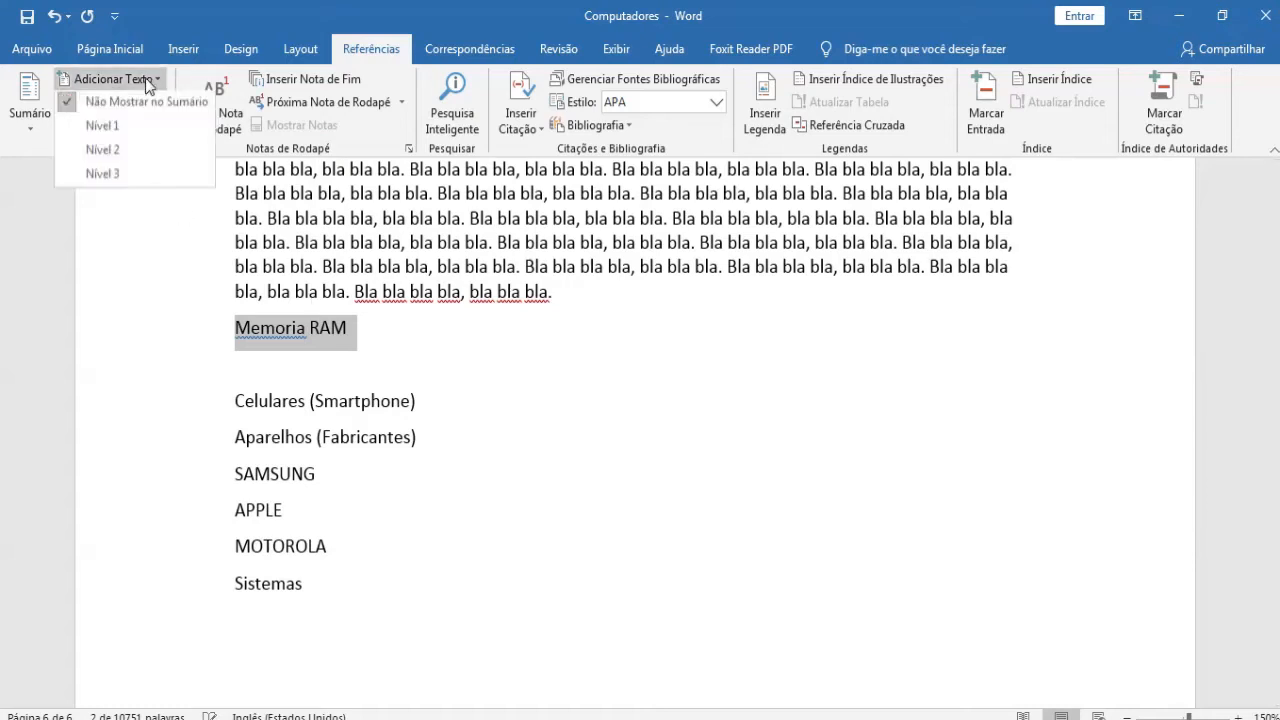
pyautogui.click(97, 175)
# Paste the copied filler block repeatedly into the empty paragraph below "Memoria RAM"
pyautogui.click(424, 355)
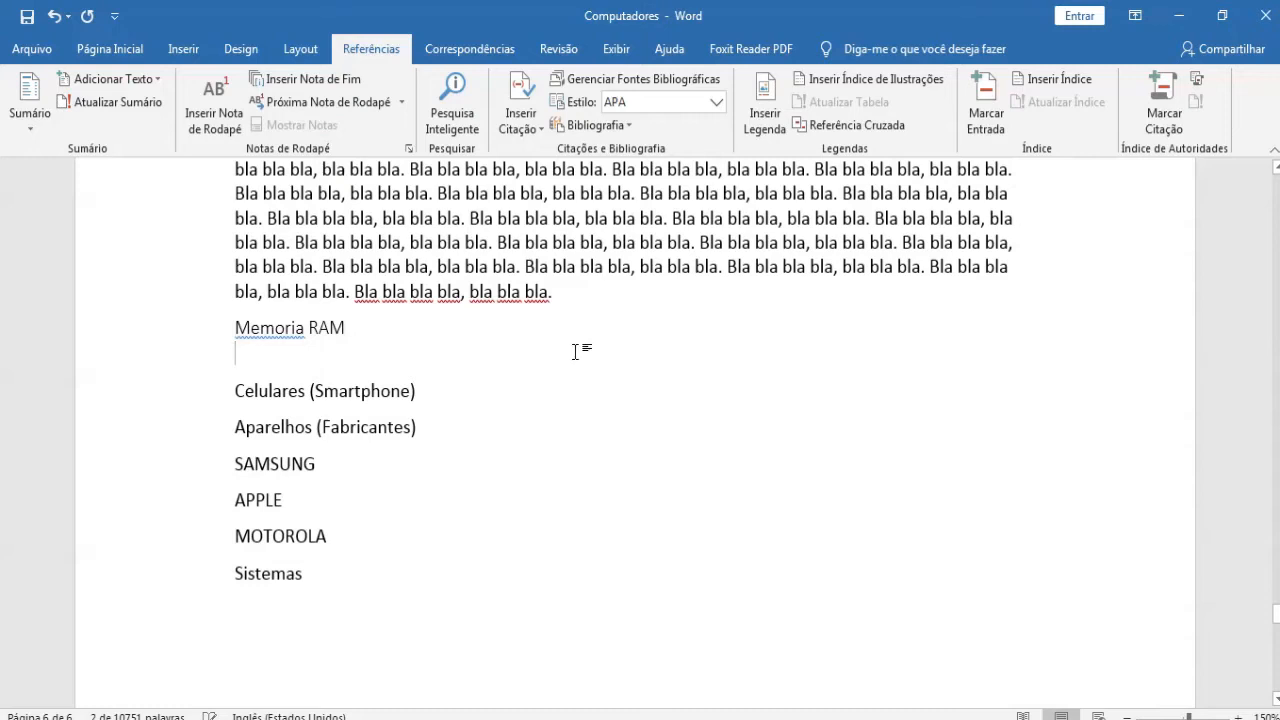
pyautogui.hotkey('ctrl', 'v')
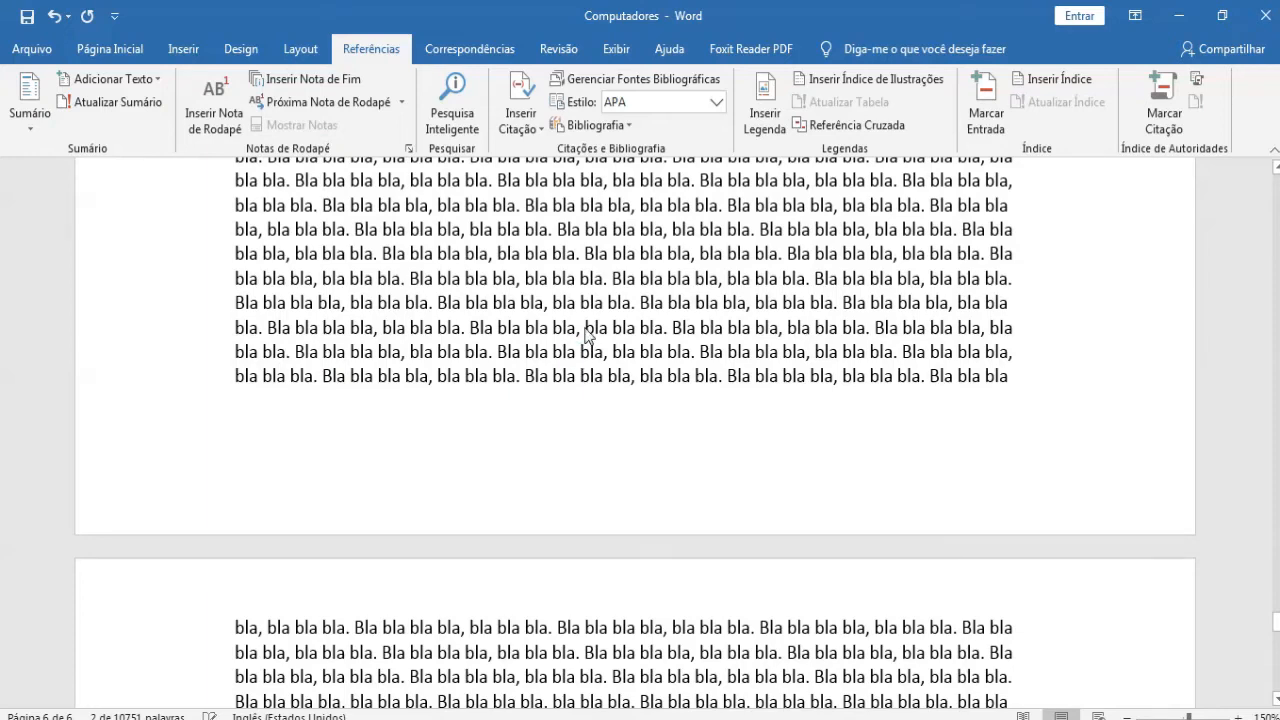
# Insert an empty line between the headings "Celulares (Smartphone)" and "Aparelhos (Fabricantes)"
pyautogui.scroll(-3, 628, 307)
pyautogui.scroll(4, 620, 307)
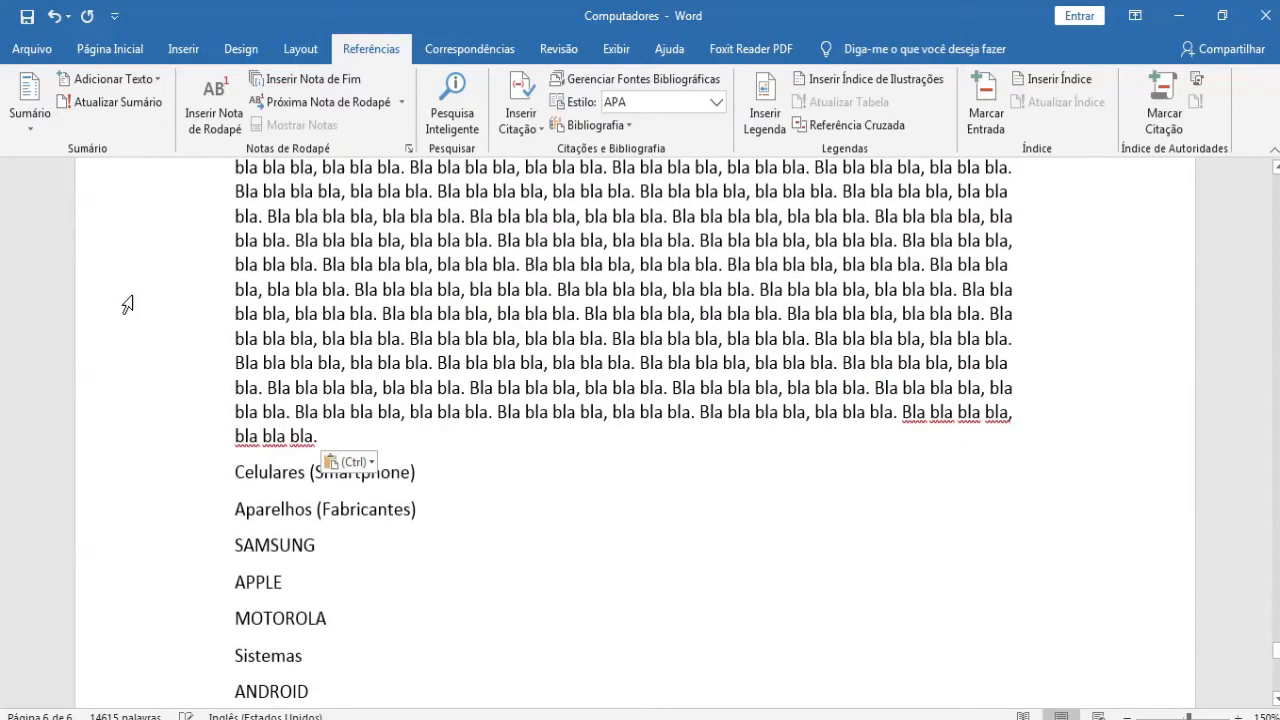
pyautogui.press('Return')
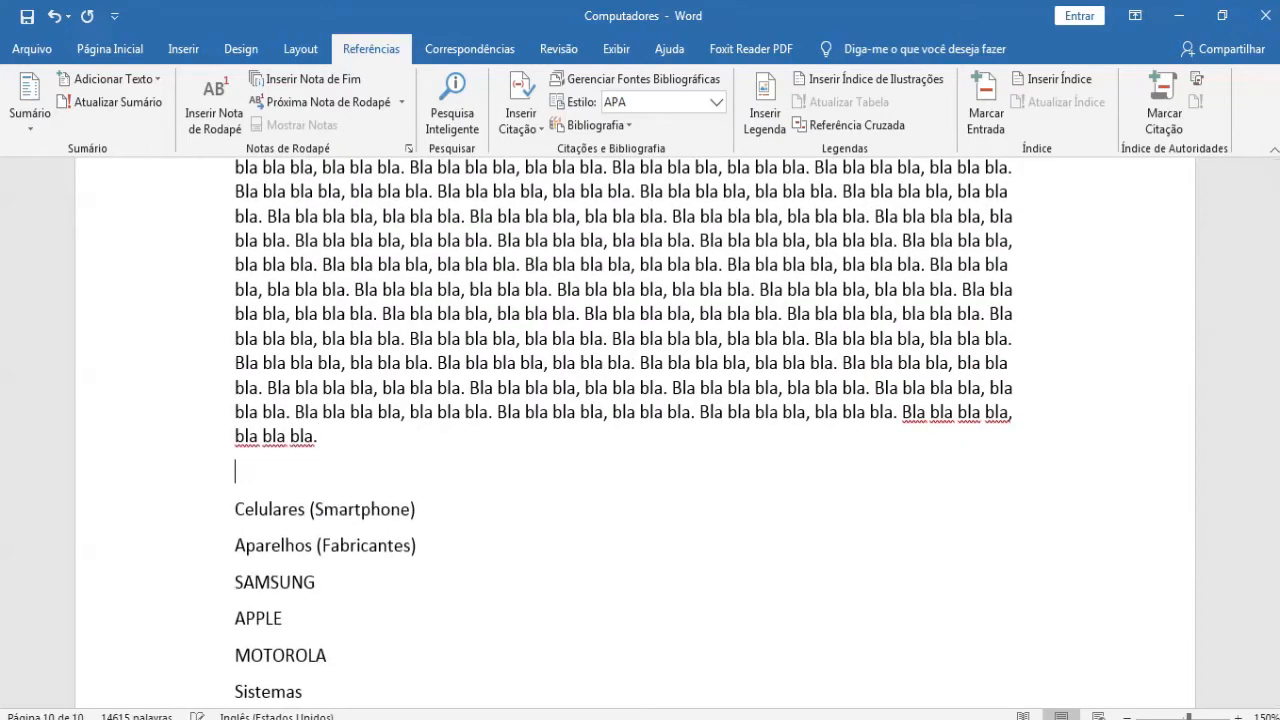
pyautogui.press('Delete')
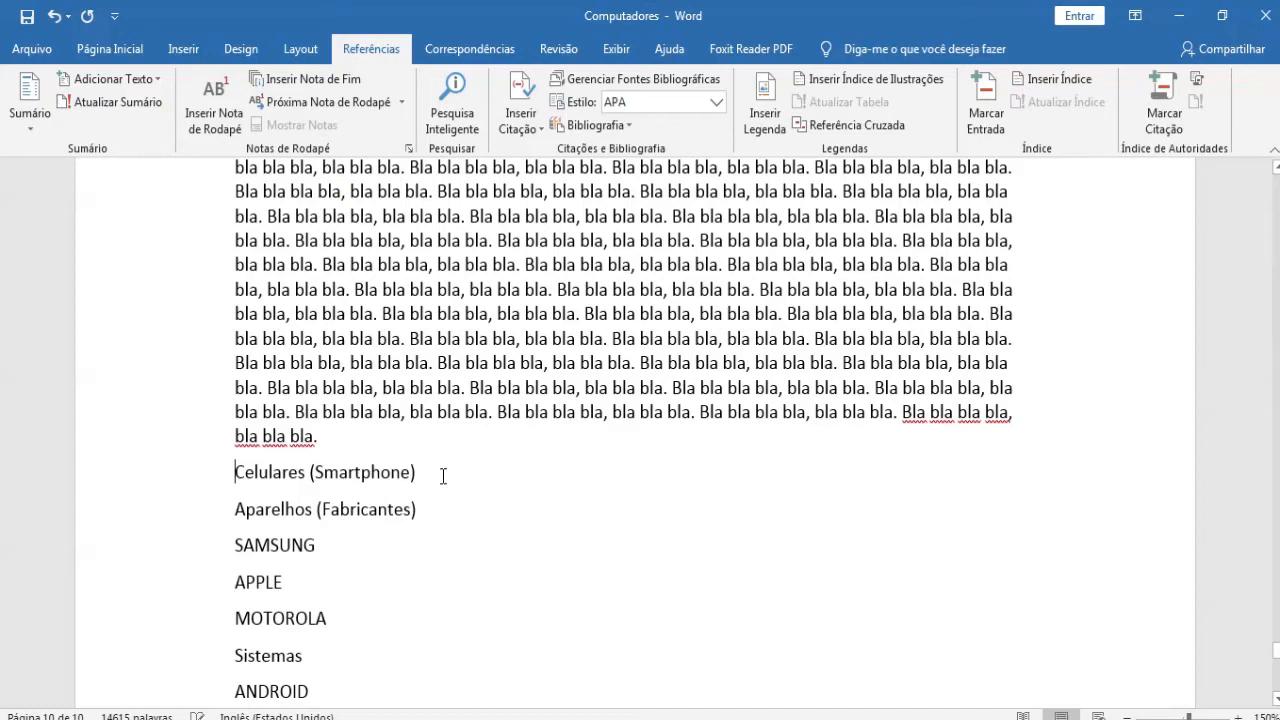
pyautogui.click(486, 458)
pyautogui.press('Return')
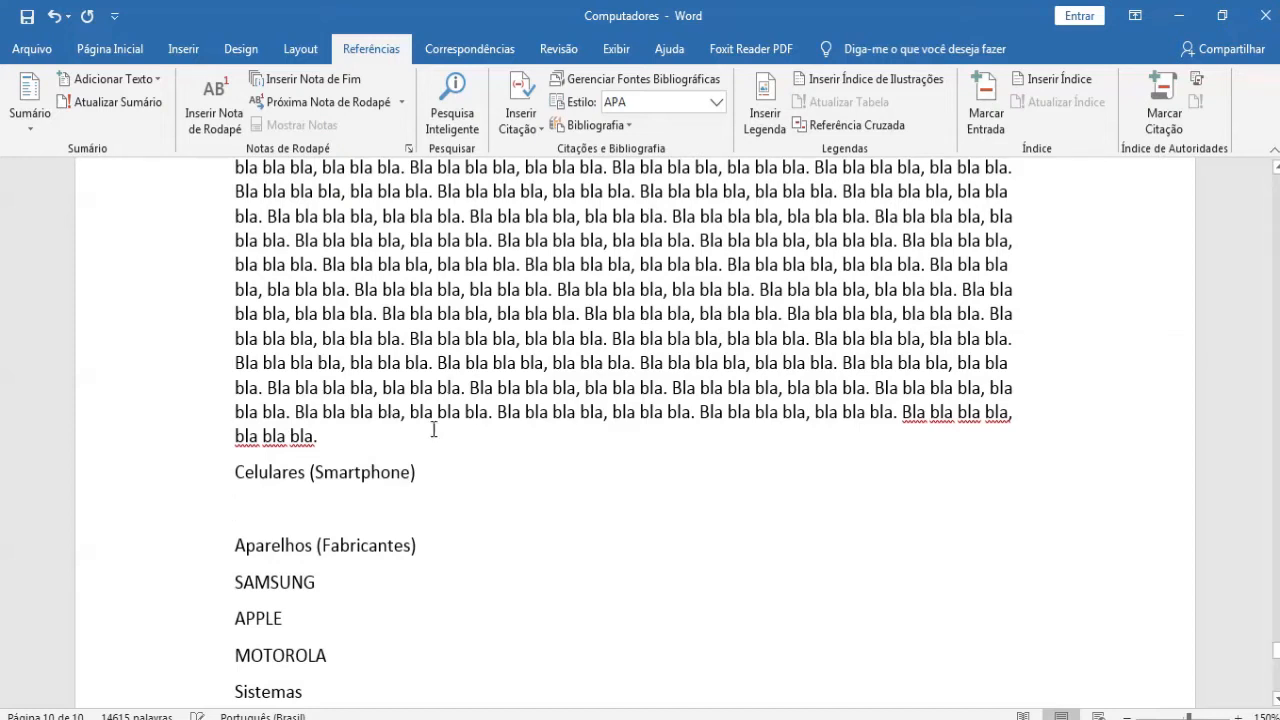
# Add the "Celulares (Smartphone)" heading to the table of contents as Nível 1
pyautogui.moveTo(437, 469); pyautogui.dragTo(266, 496)
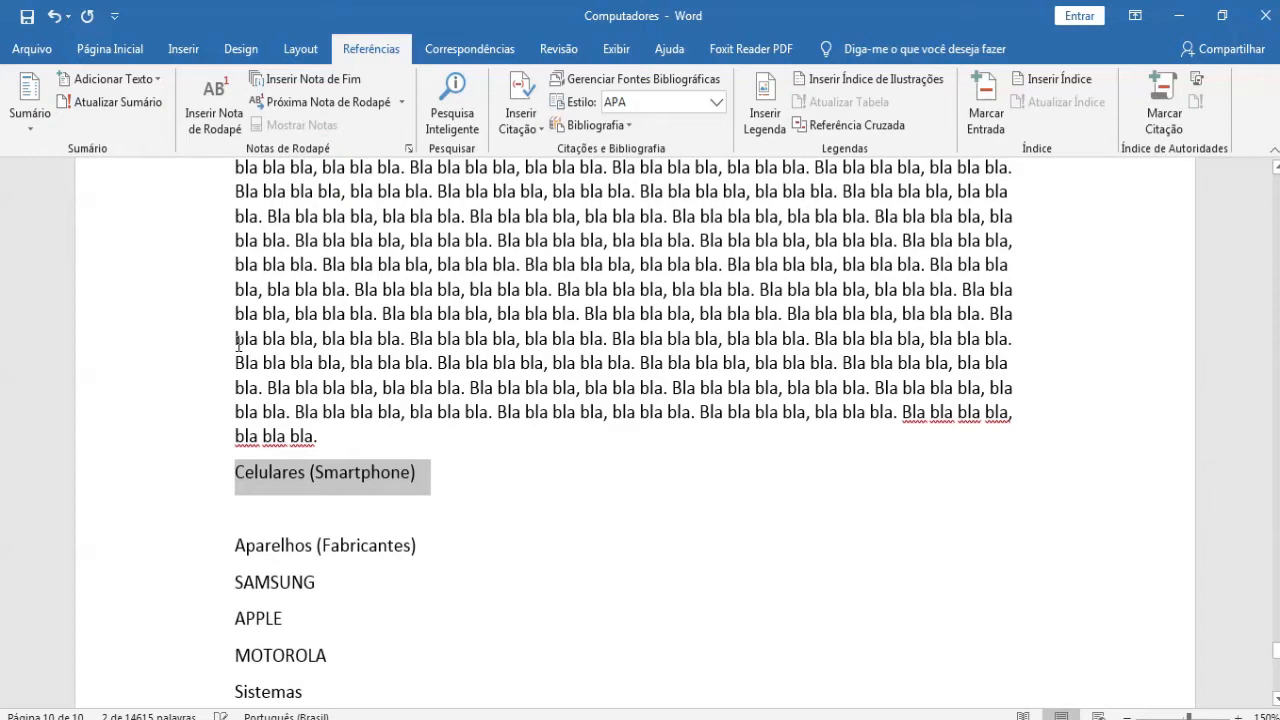
pyautogui.click(27, 118)
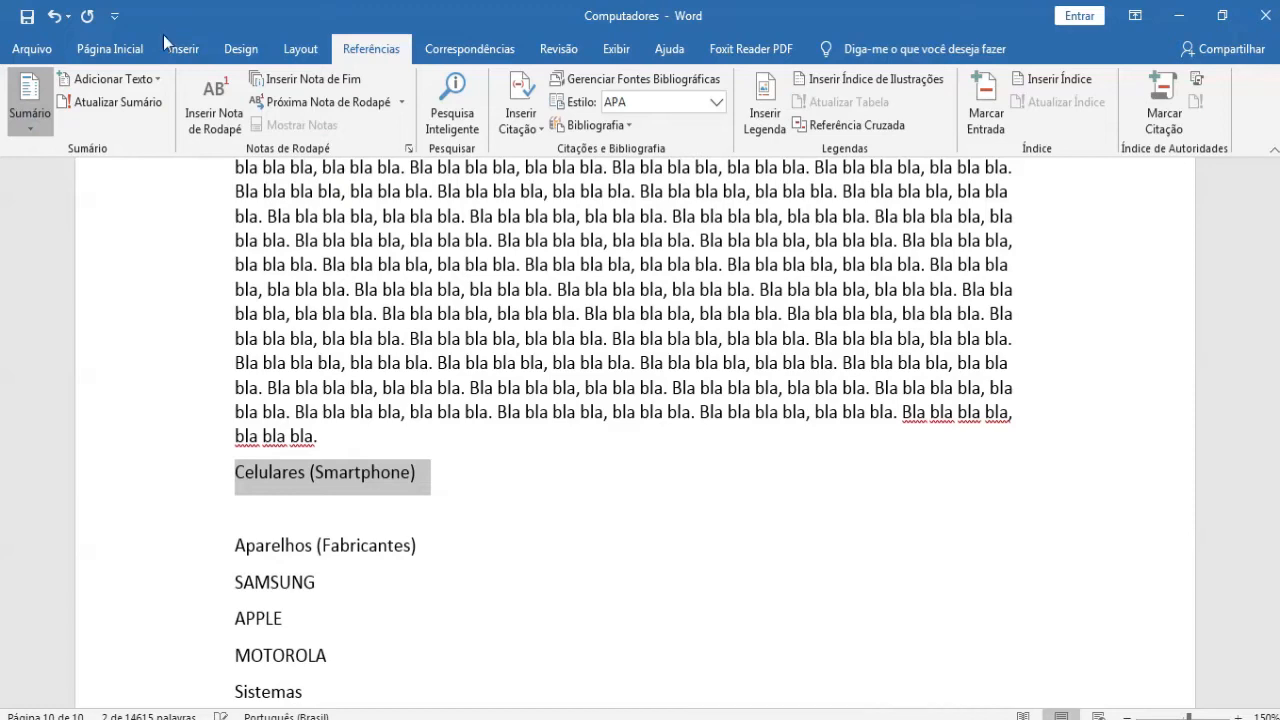
pyautogui.doubleClick(213, 14)
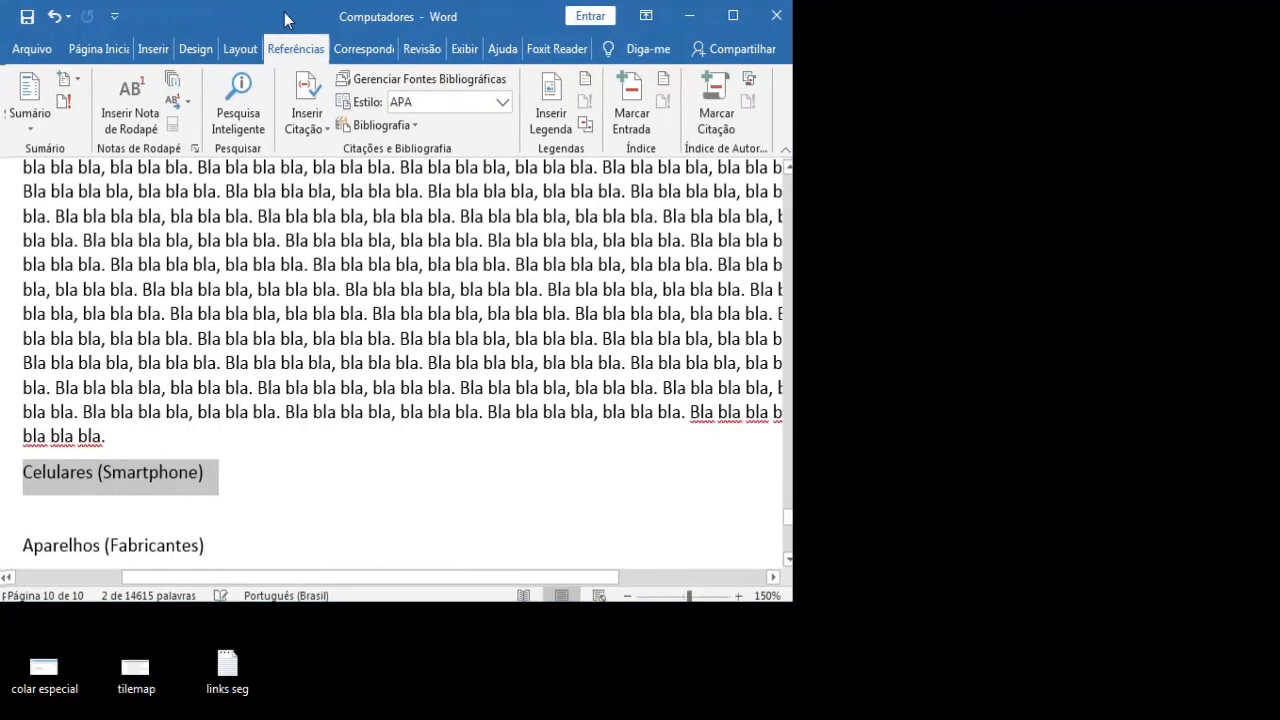
pyautogui.doubleClick(286, 14)
pyautogui.click(110, 79)
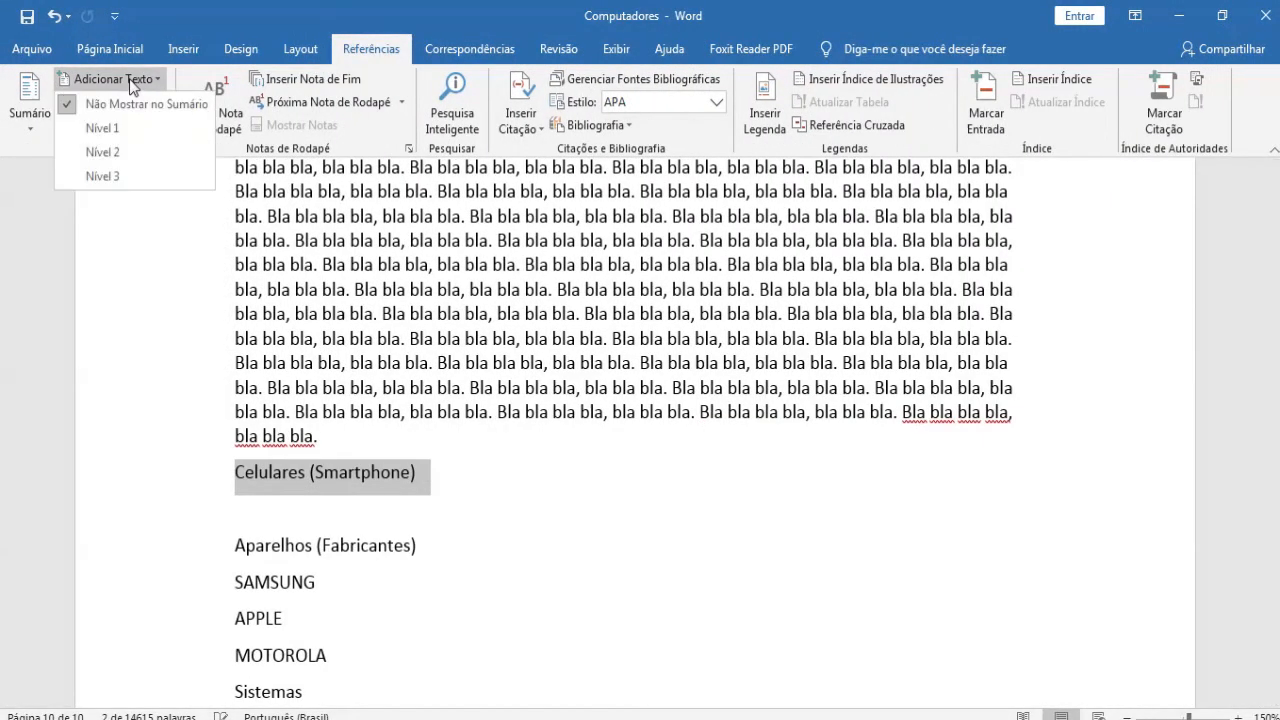
pyautogui.click(118, 127)
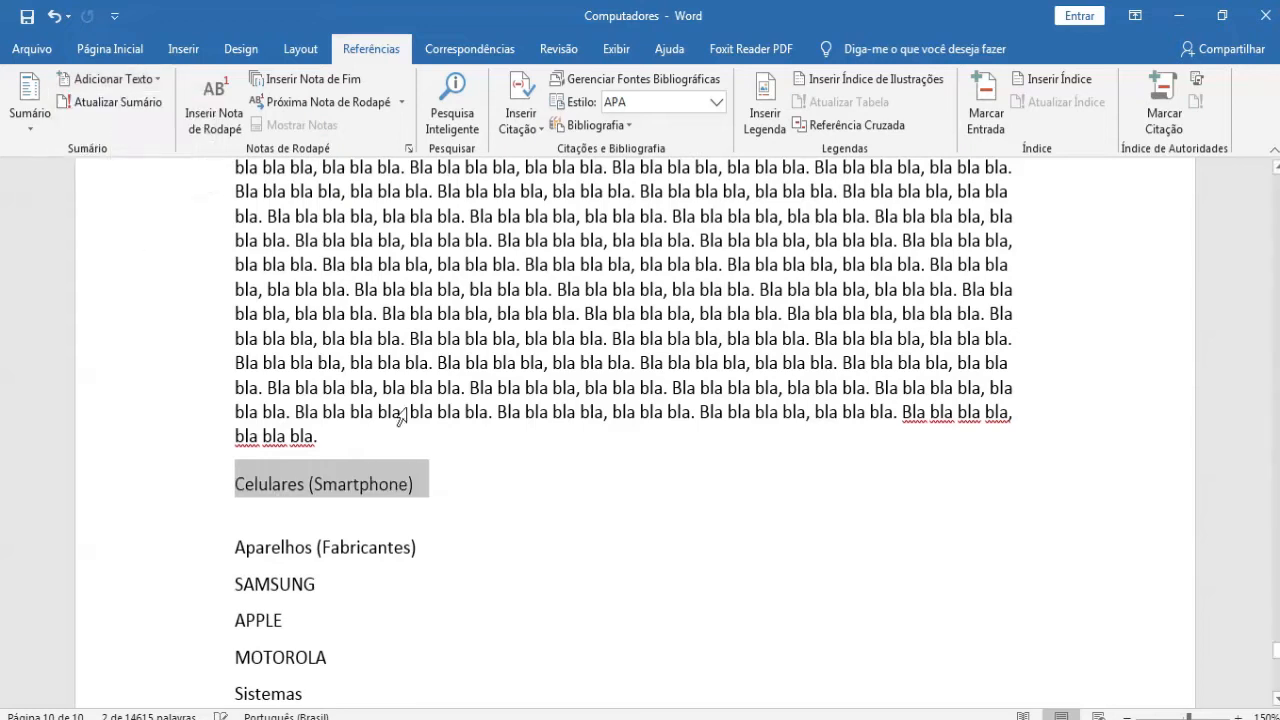
# Paste the copied filler block into the empty paragraph below "Celulares (Smartphone)"
pyautogui.click(409, 511)
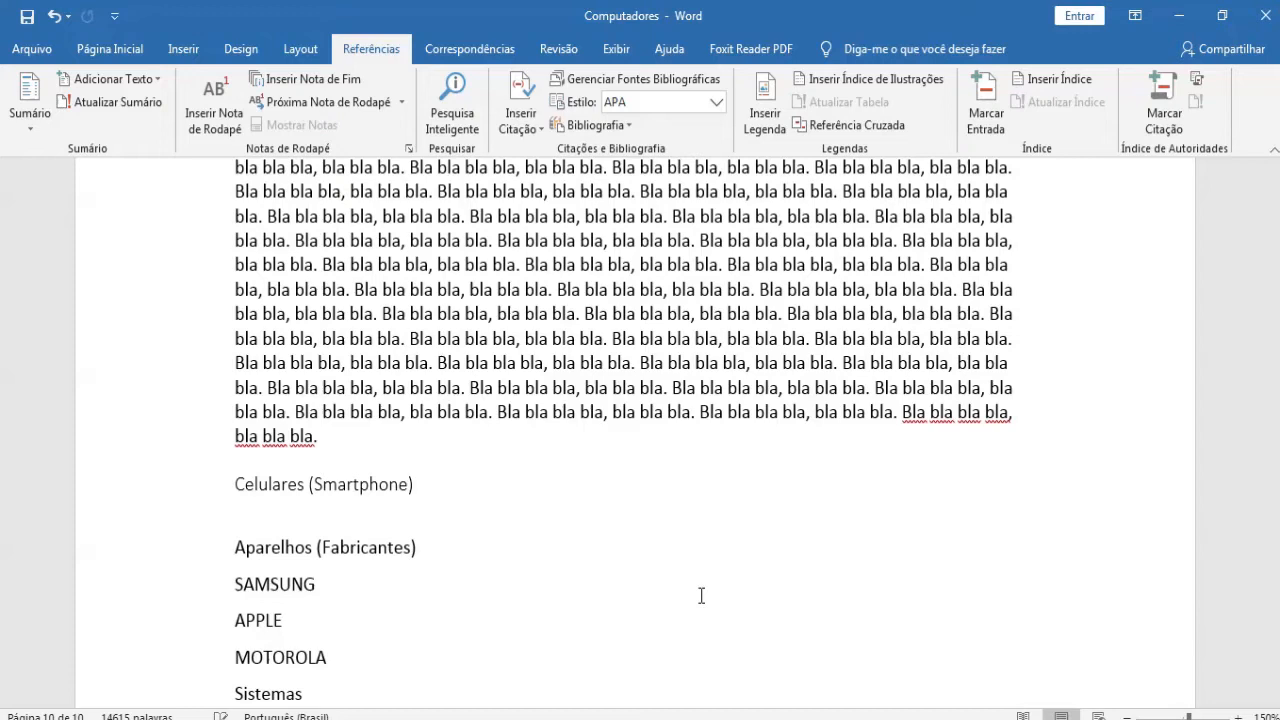
pyautogui.press('F12')
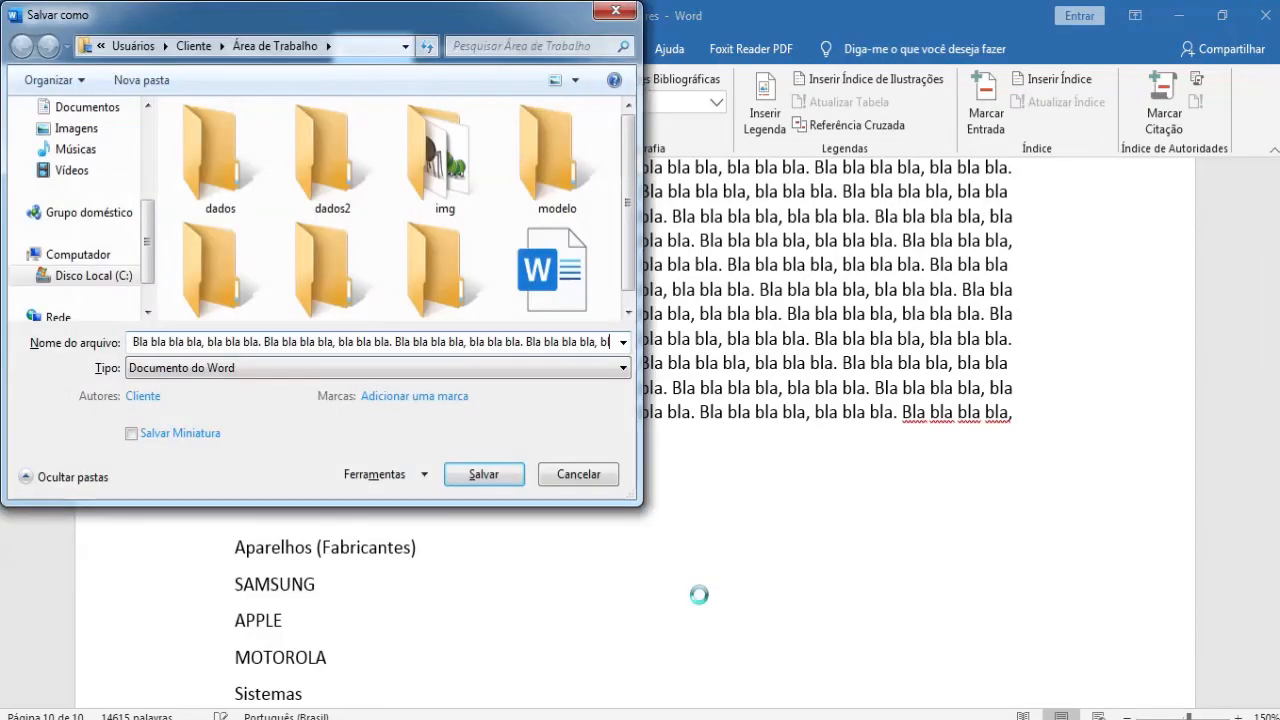
pyautogui.click(585, 476)
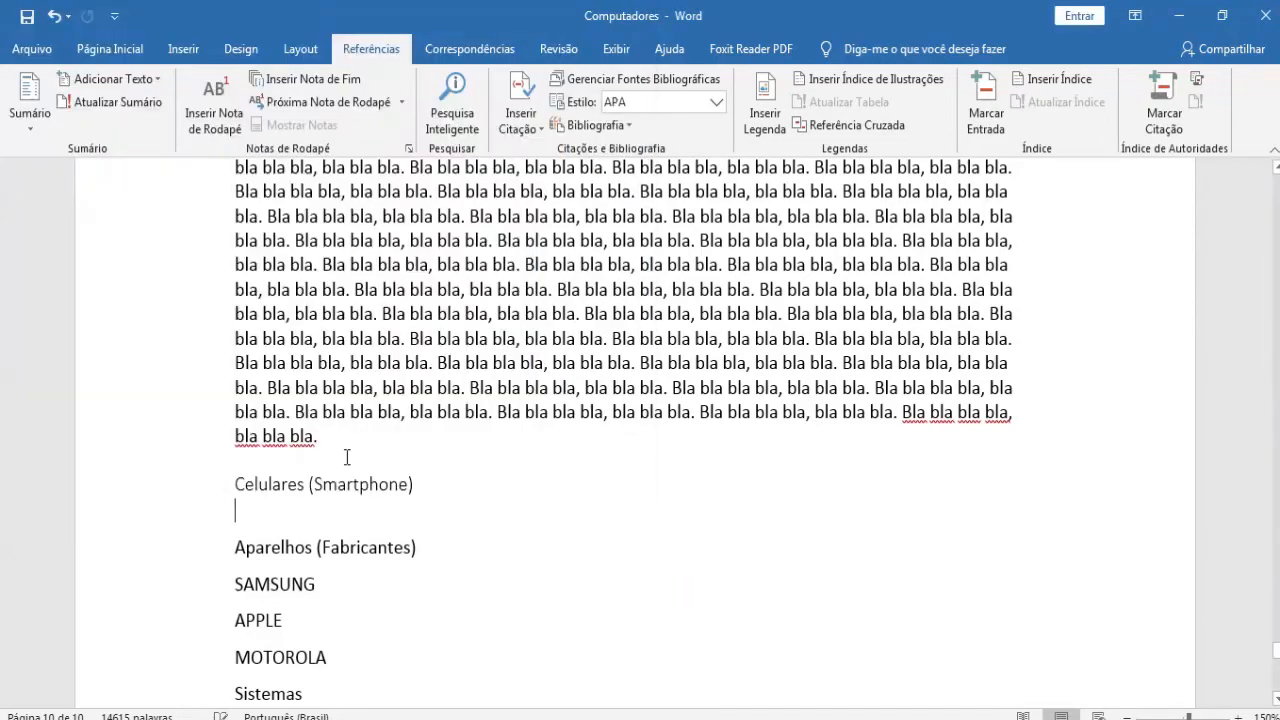
pyautogui.hotkey('ctrl', 'v')
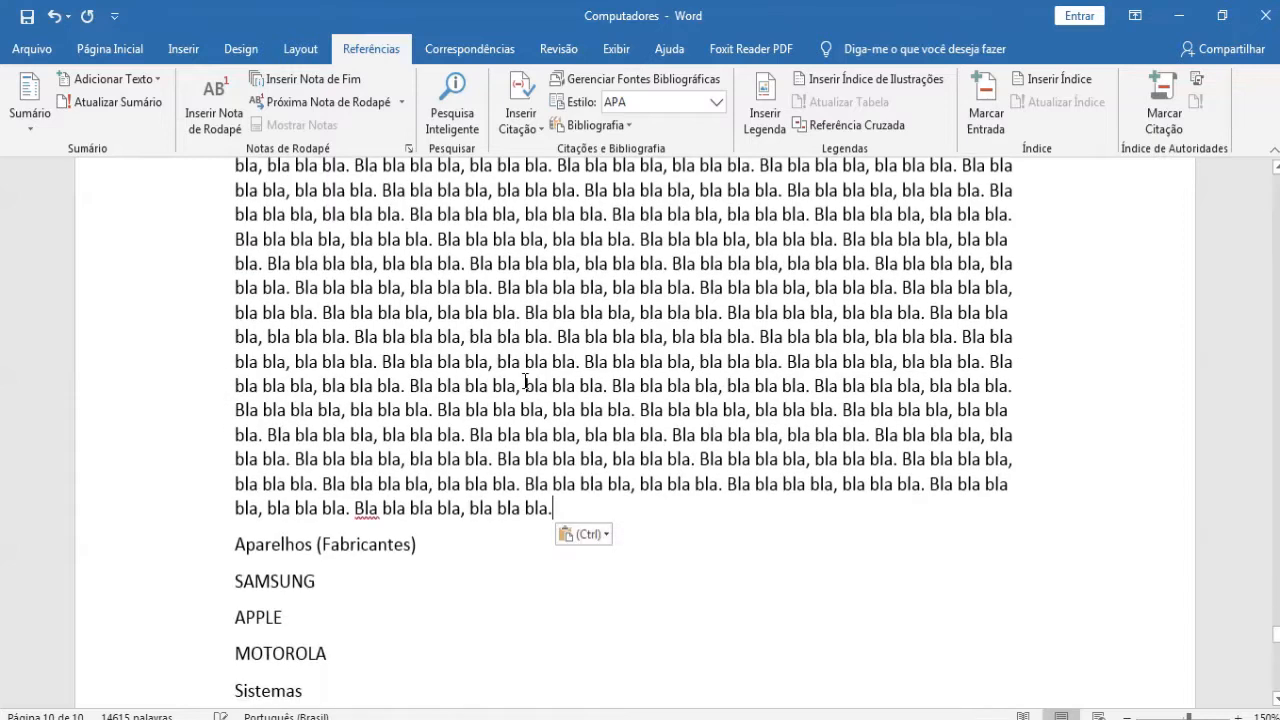
# Insert an empty line below "Aparelhos (Fabricantes)" and add that heading to the table of contents as Nível 2
pyautogui.click(430, 328)
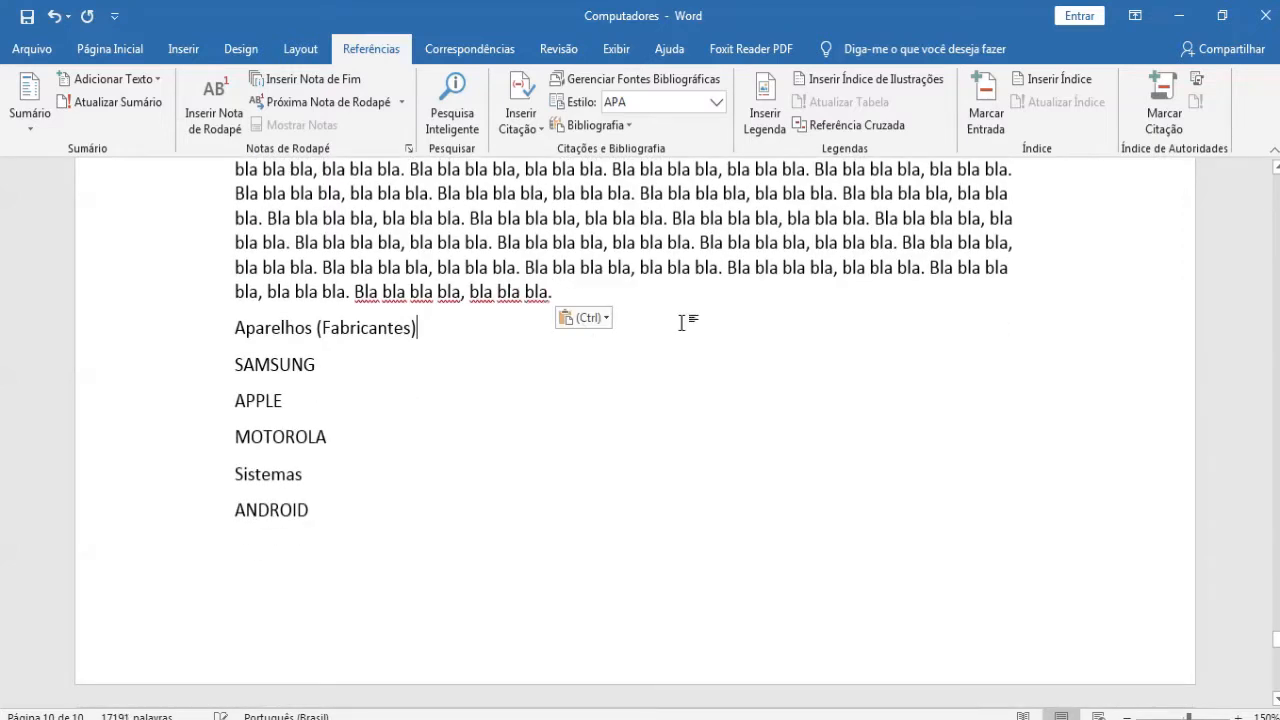
pyautogui.press('Return')
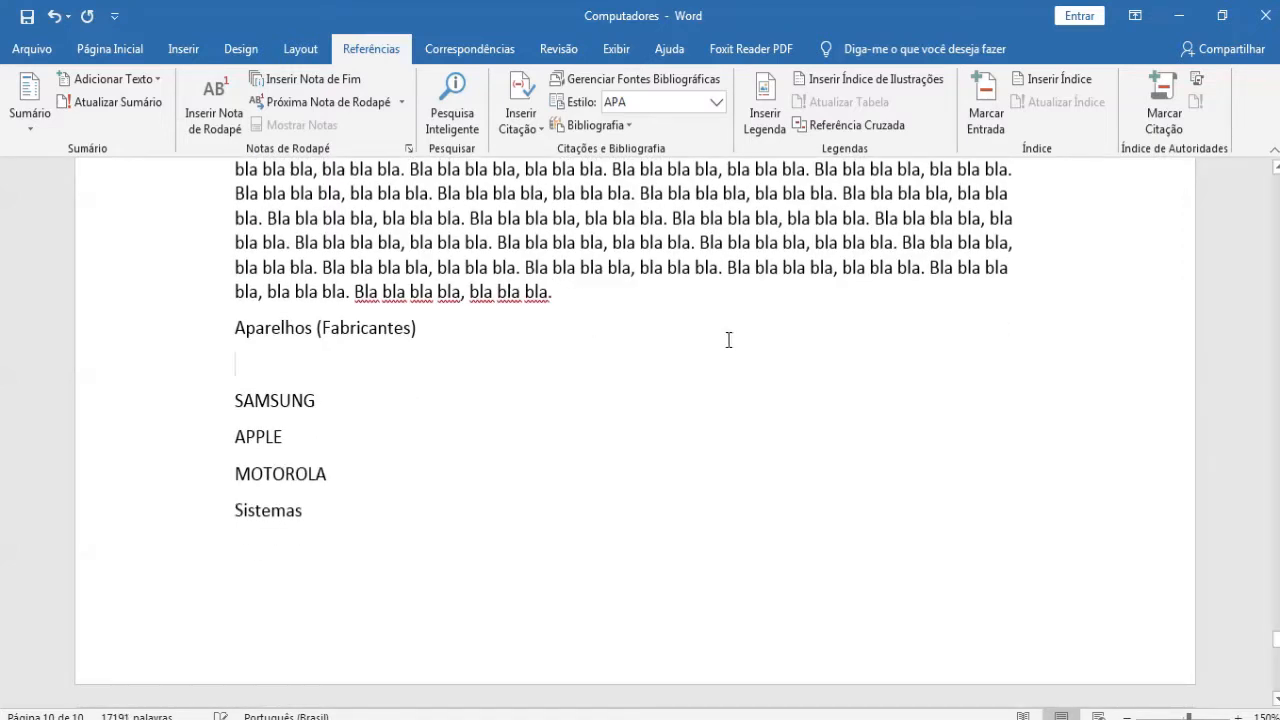
pyautogui.tripleClick(250, 336)
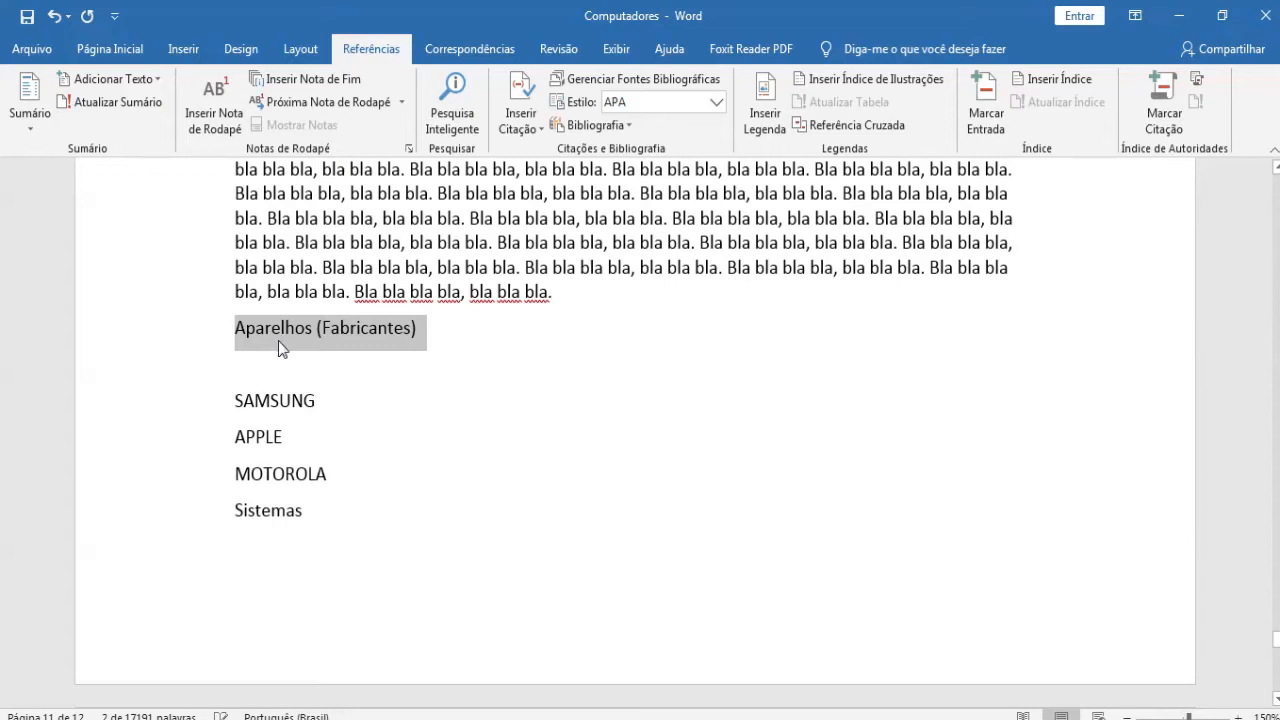
pyautogui.click(42, 131)
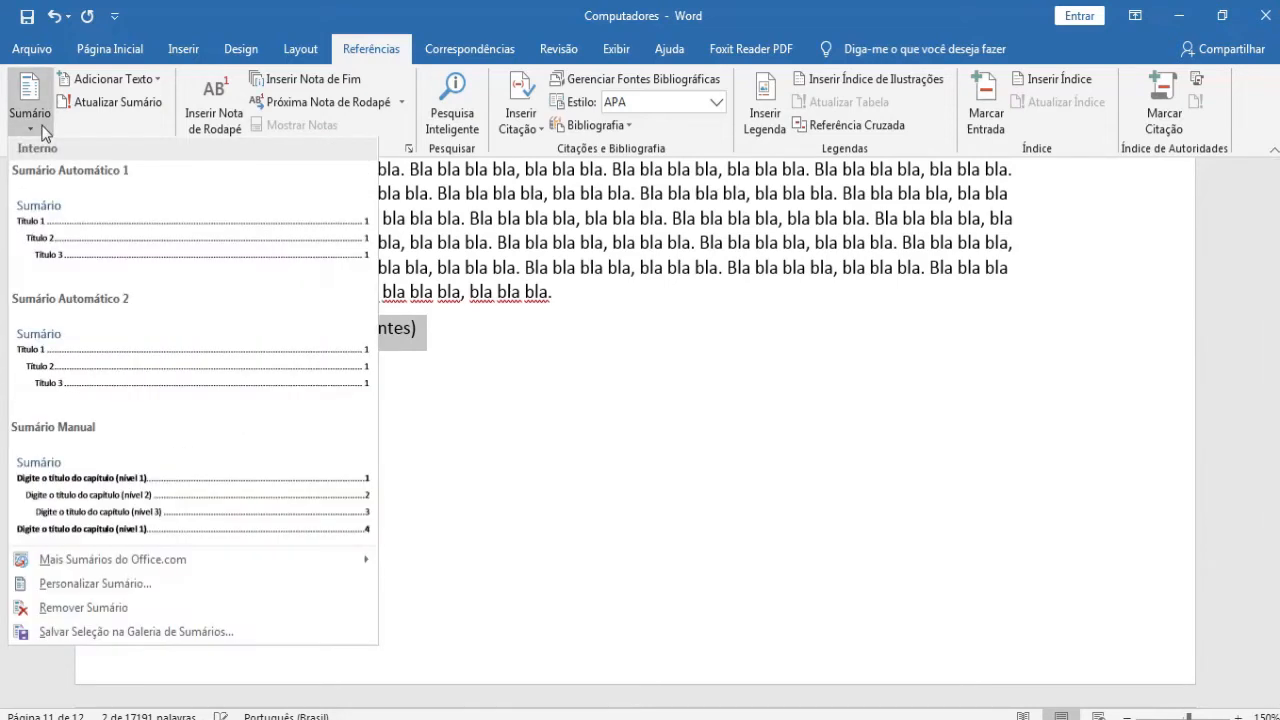
pyautogui.click(113, 79)
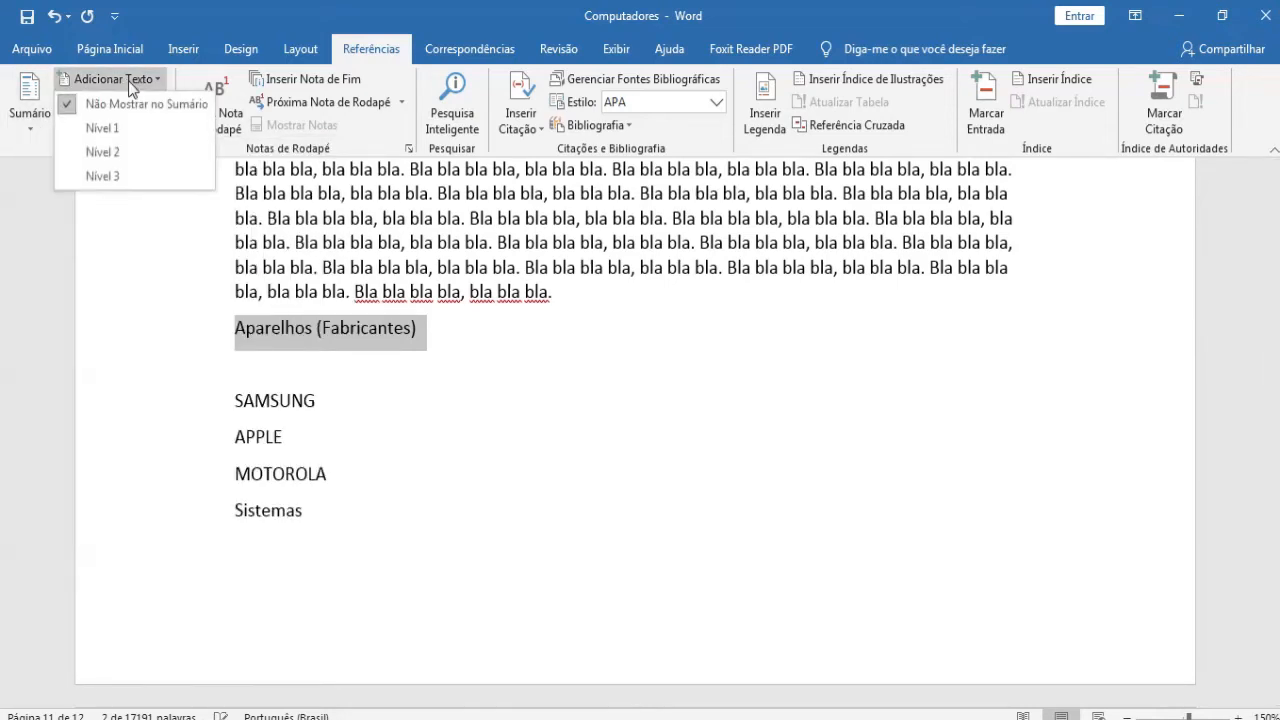
pyautogui.click(104, 151)
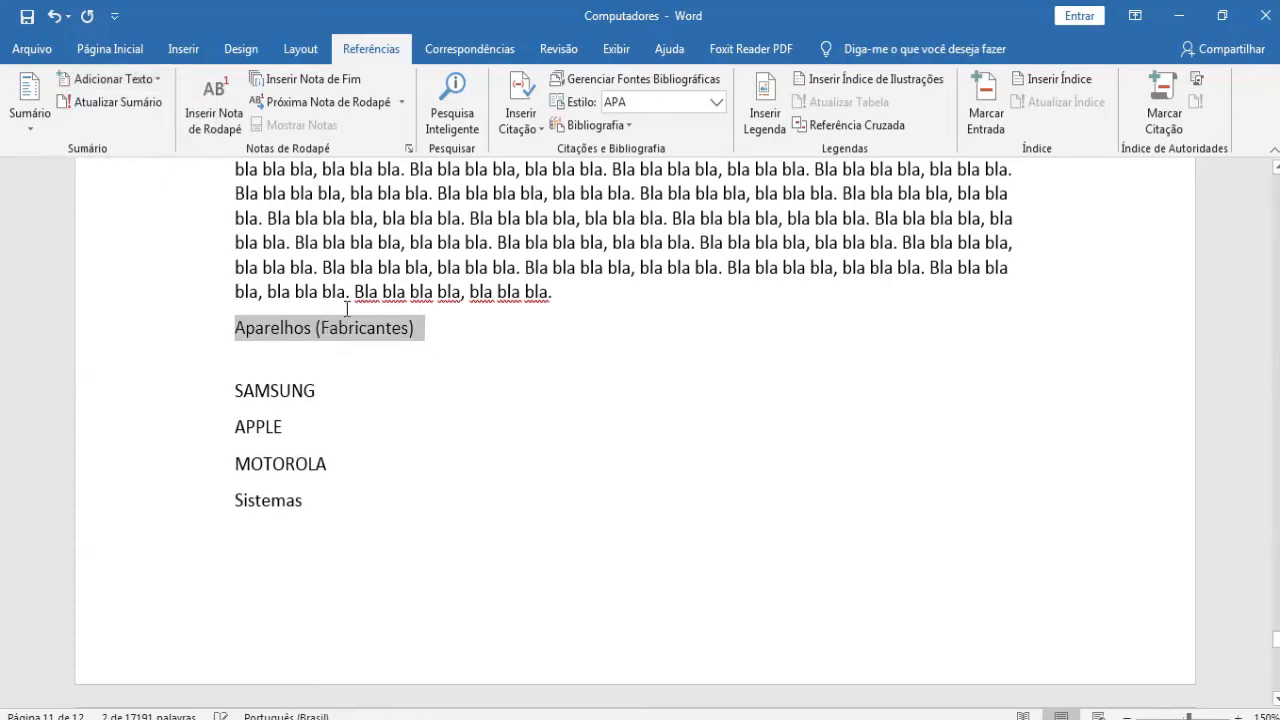
# Paste the copied filler block into the empty paragraph below "Aparelhos (Fabricantes)"
pyautogui.click(355, 360)
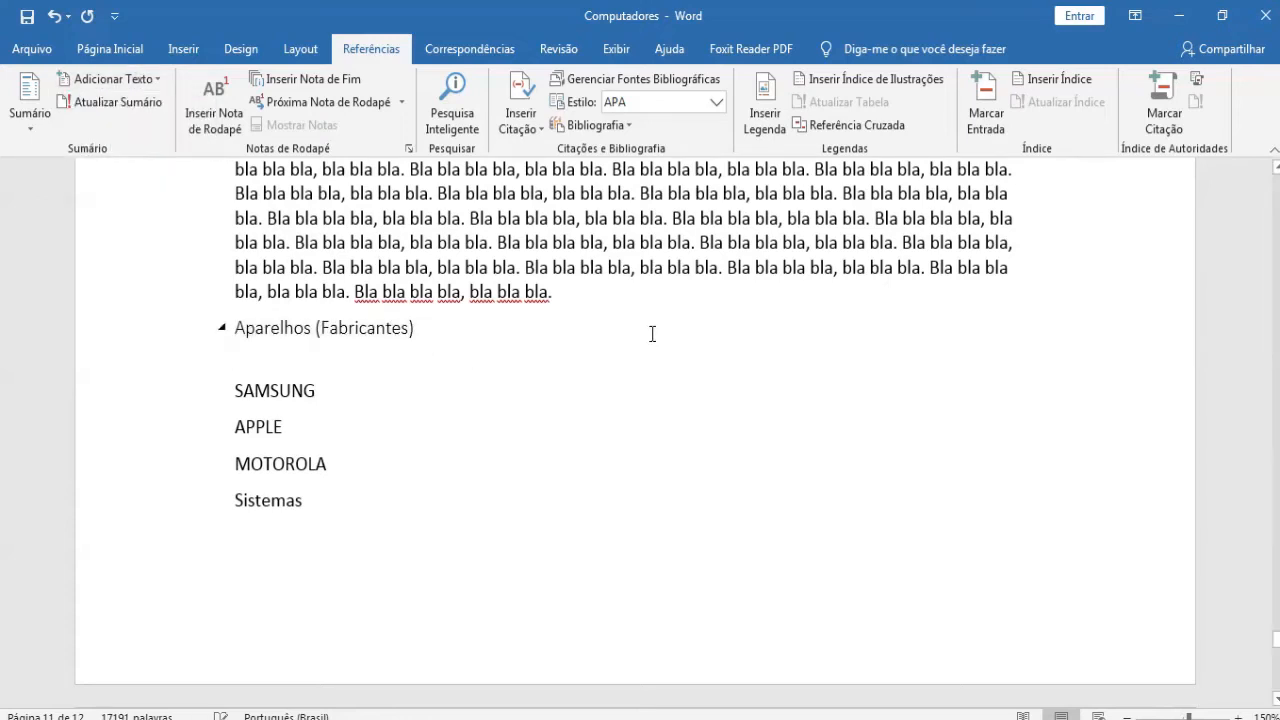
pyautogui.hotkey('ctrl', 'v')
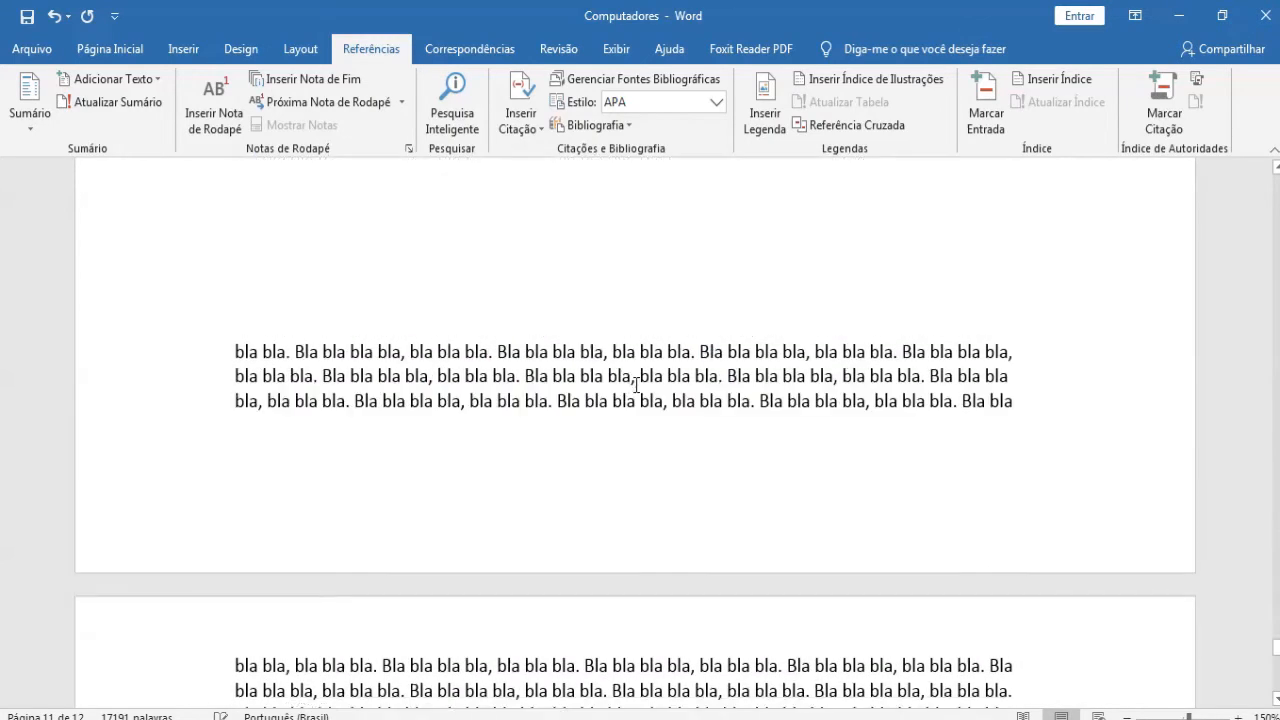
pyautogui.scroll(-4, 580, 539)
# Insert an empty line below "SAMSUNG" and add that heading to the table of contents as Nível 3
pyautogui.click(383, 263)
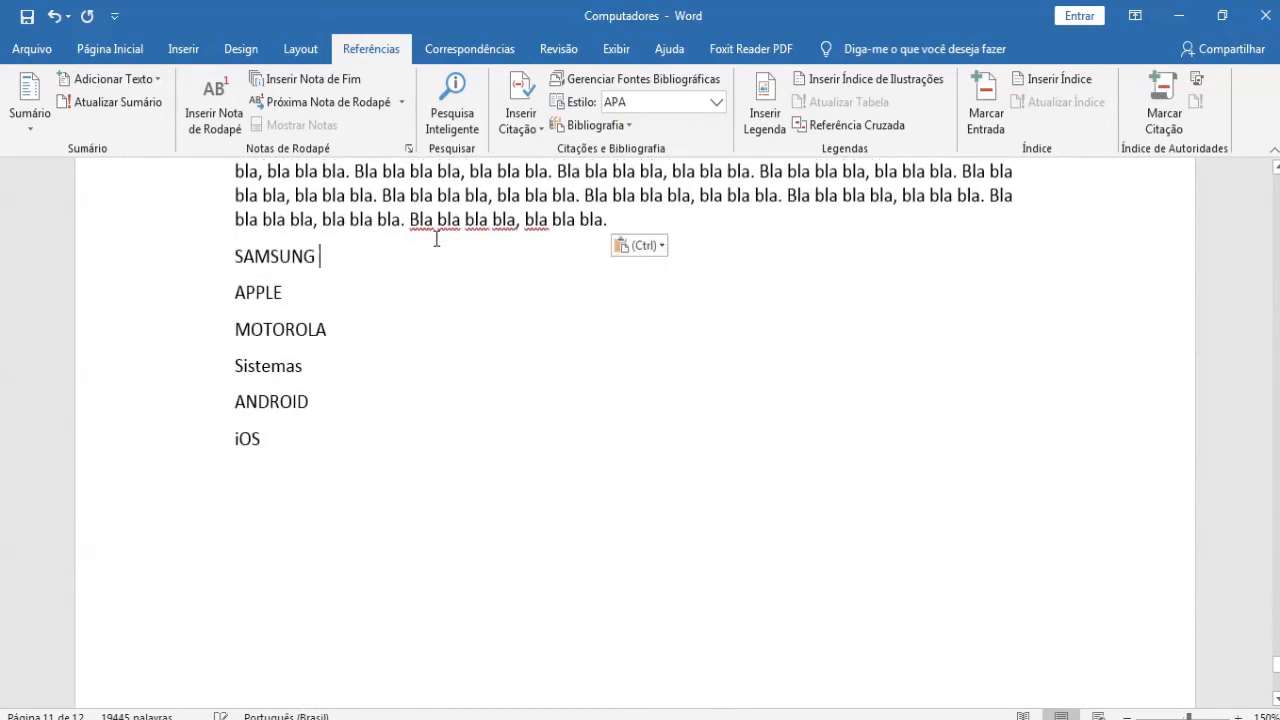
pyautogui.press('Home')
pyautogui.press('Return')
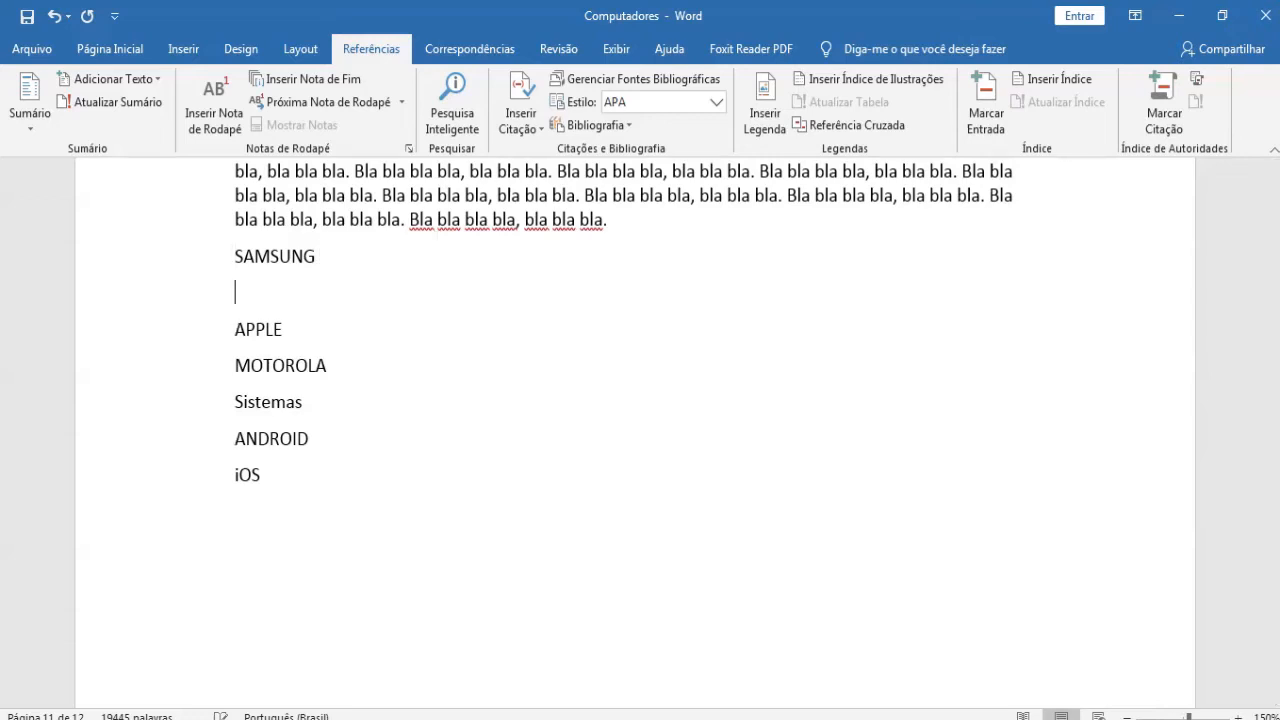
pyautogui.moveTo(338, 257); pyautogui.dragTo(223, 260)
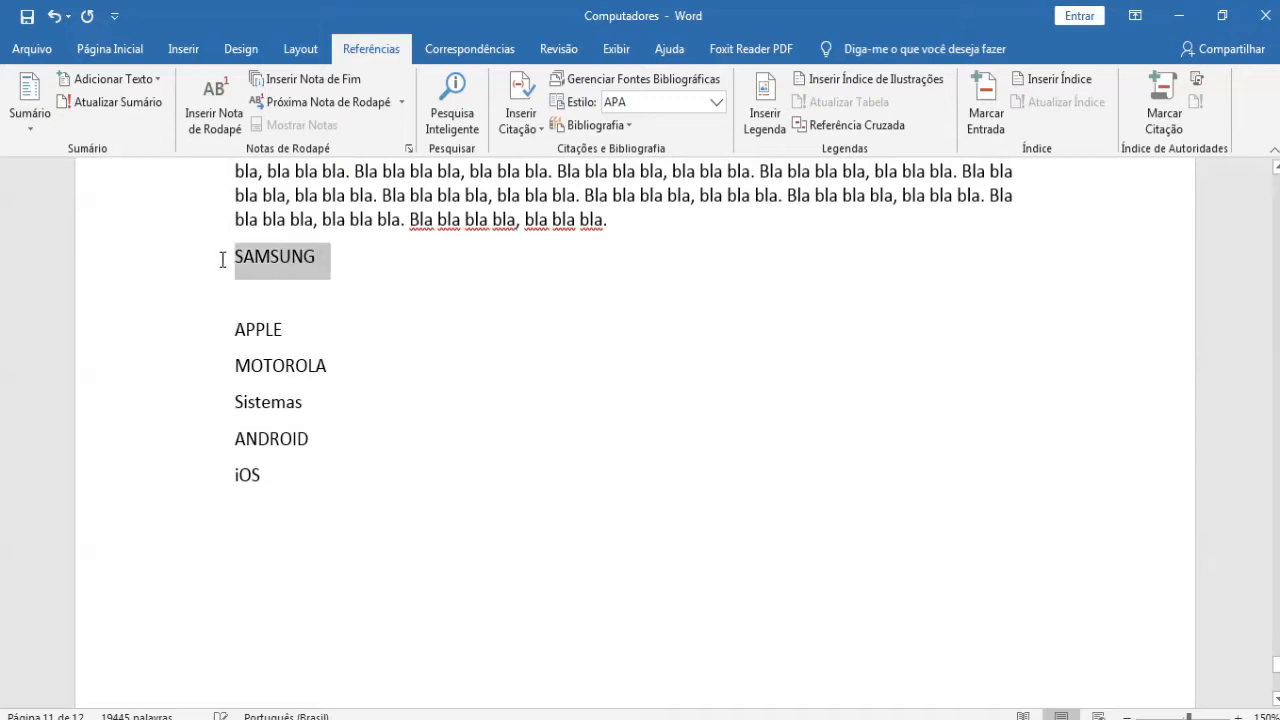
pyautogui.click(112, 79)
pyautogui.click(116, 173)
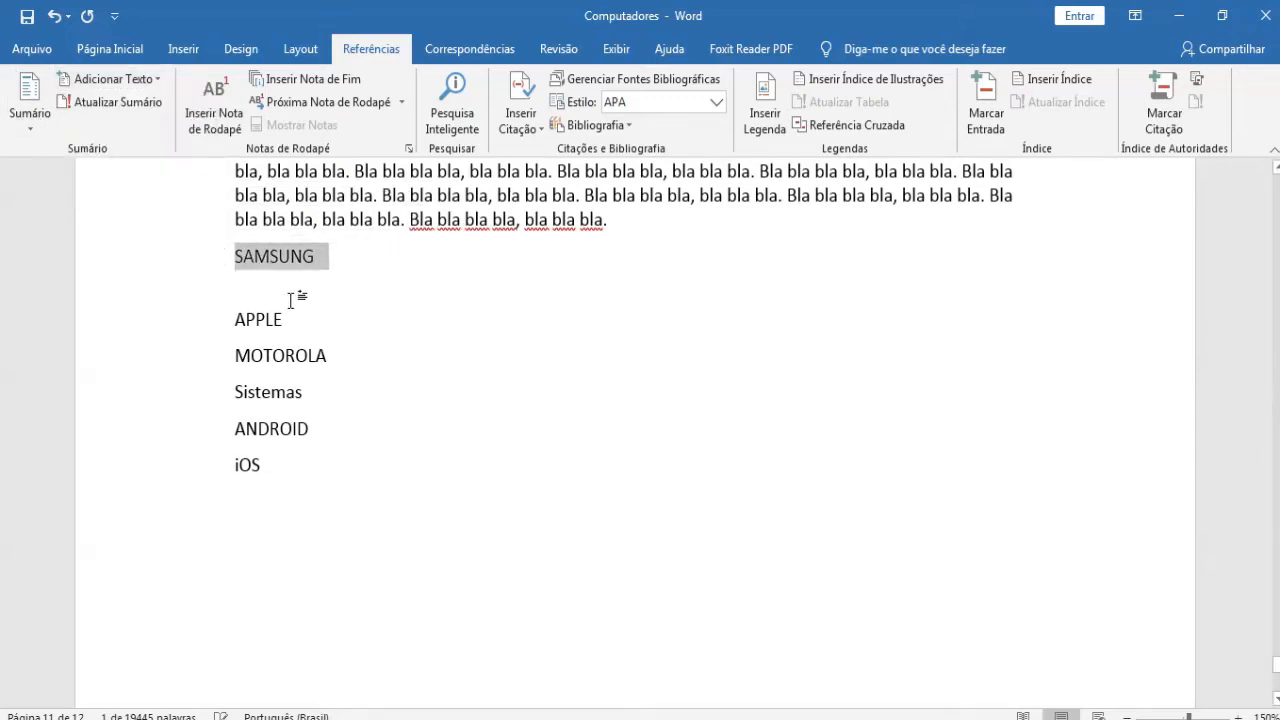
# Fill the empty paragraph below "SAMSUNG" with a block of repeated "Bla bla bla bla, bla bla bla." text
pyautogui.click(262, 284)
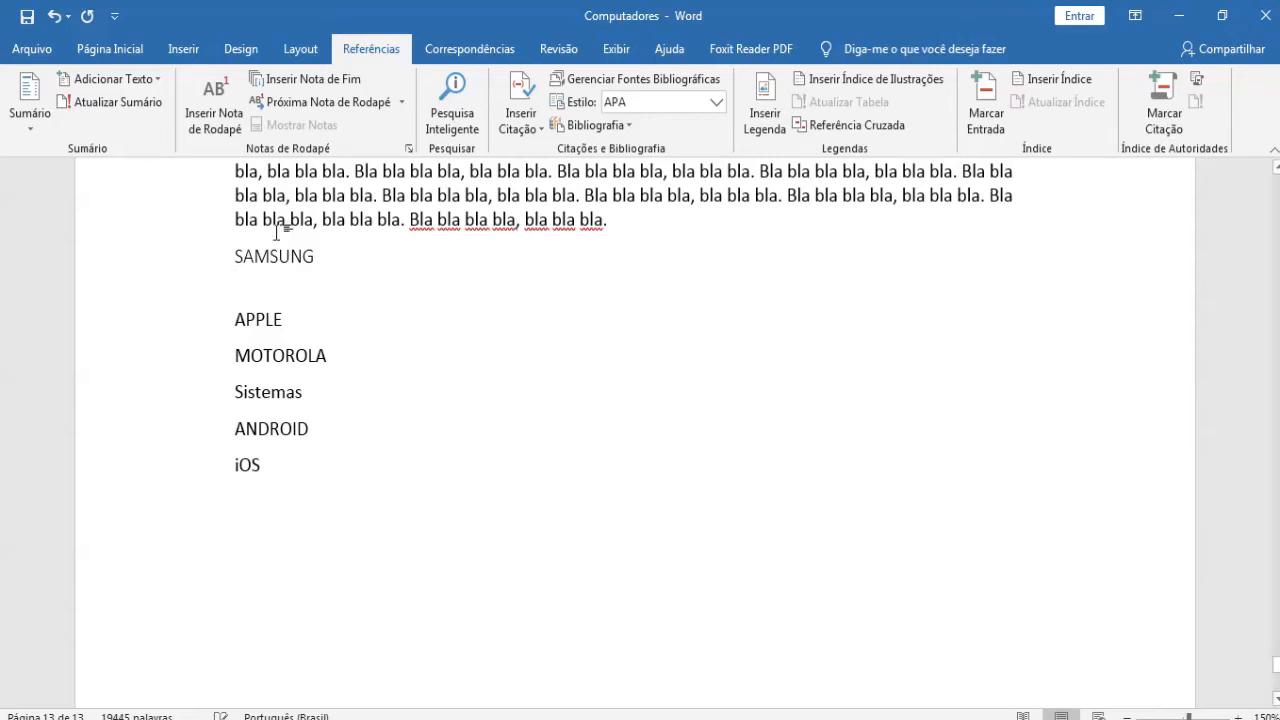
pyautogui.scroll(1, 290, 300)
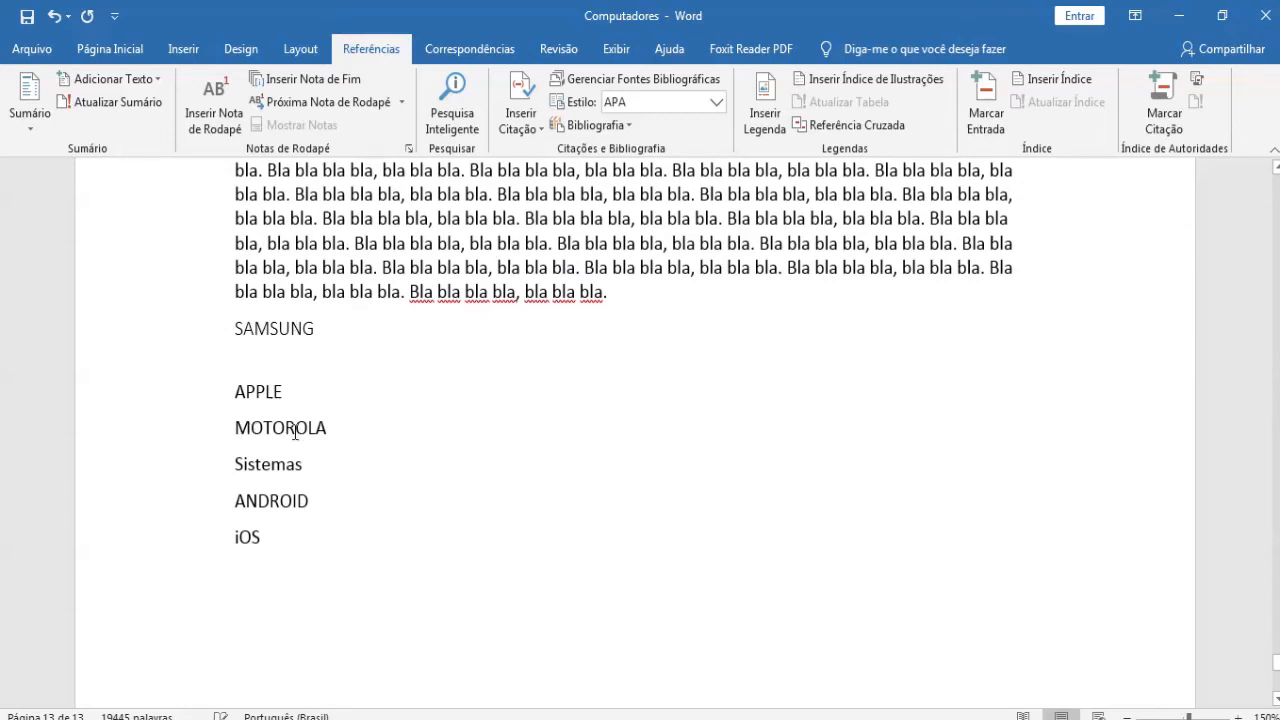
pyautogui.moveTo(976, 10)
pyautogui.write('Bla bla bla bla, bla bla bla. Bla bla bla bla, bla bla bla. Bla bla bla bla, bla bla bla. Bla bla bla bla, bla bla bla. Bla bla bla bla, bla bla bla. Bla bla bla bla, bla bla bla. Bla bla bla bla, bla bla bla. Bla bla bla bla, bla bla bla. Bla bla bla bla, bla bla bla. Bla bla bla bla, bla bla bla. Bla bla bla bla, bla bla bla. Bla bla bla bla, bla bla bla. Bla bla bla bla, bla bla bla. Bla bla bla bla, bla bla bla. Bla bla bla bla, bla bla bla. Bla bla bla bla, bla bla bla. Bla bla bla bla, bla bla bla. Bla bla bla bla, bla bla bla. Bla bla bla bla, bla bla bla. Bla bla bla bla, bla bla bla. Bla bla bla bla, bla bla bla. Bla bla bla bla, bla bla bla. Bla bla bla bla, bla bla bla. Bla bla bla bla, bla bla bla. Bla bla bla bla, bla bla bla. Bla bla bla bla, bla bla bla. Bla bla bla bla, bla bla bla. Bla bla bla bla, bla bla bla. Bla bla bla bla, bla bla bla. Bla bla bla bla, bla bla bla. Bla bla bla bla, bla bla bla. Bla bla bla bla, bla bla bla. Bla bla bla bla, bla bla bla. Bla bla bla bla, bla bla bla. Bla bla bla bla, bla bla bla. Bla bla bla bla, bla bla bla. Bla bla bla bla, bla bla bla. Bla bla bla bla, bla bla bla. Bla bla bla bla, bla bla bla. Bla bla bla bla, bla bla bla. Bla bla bla bla, bla bla bla. Bla bla bla bla, bla bla bla. Bla bla bla bla, bla bla bla. Bla bla bla bla, bla bla bla. Bla bla bla bla, bla bla bla. Bla bla bla bla, bla bla bla. Bla bla bla bla, bla bla bla. Bla bla bla bla, bla bla bla. Bla bla bla bla, bla bla bla. Bla bla bla bla, bla bla bla.')
pyautogui.scroll(-2, 394, 557)
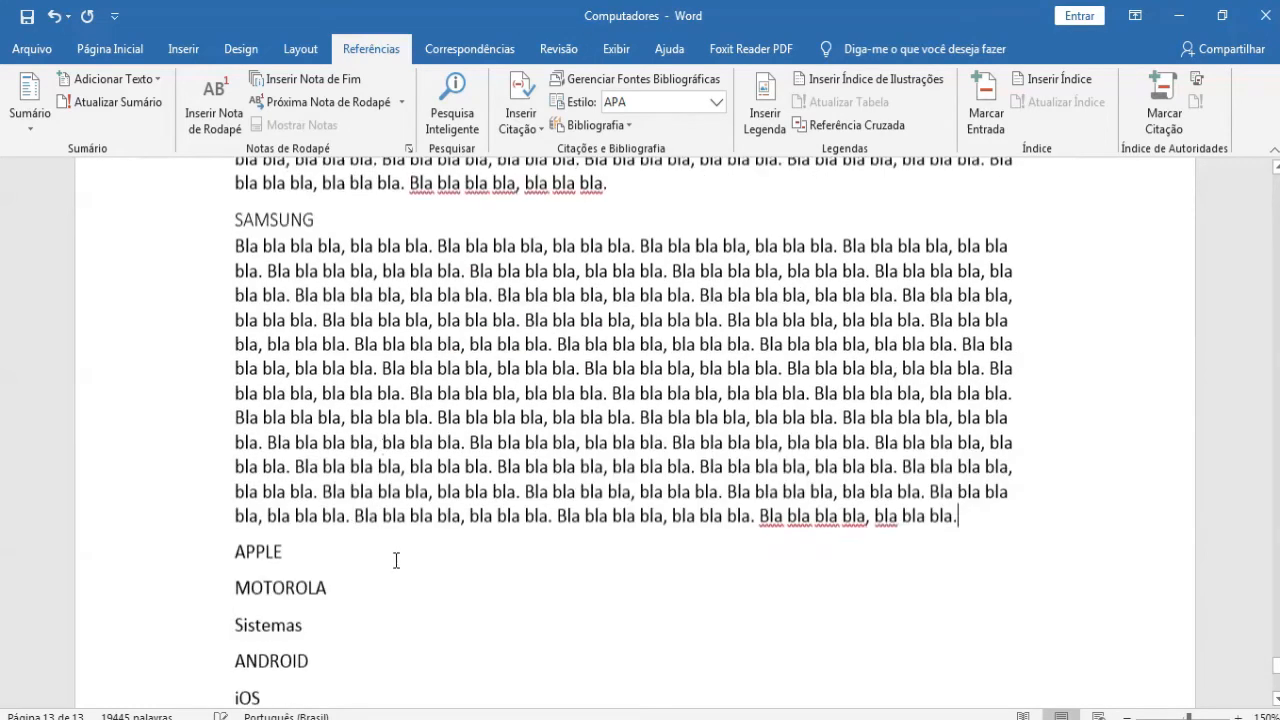
# Insert an empty line below "APPLE" and assign that heading a table-of-contents level
pyautogui.click(339, 519)
pyautogui.press('Return')
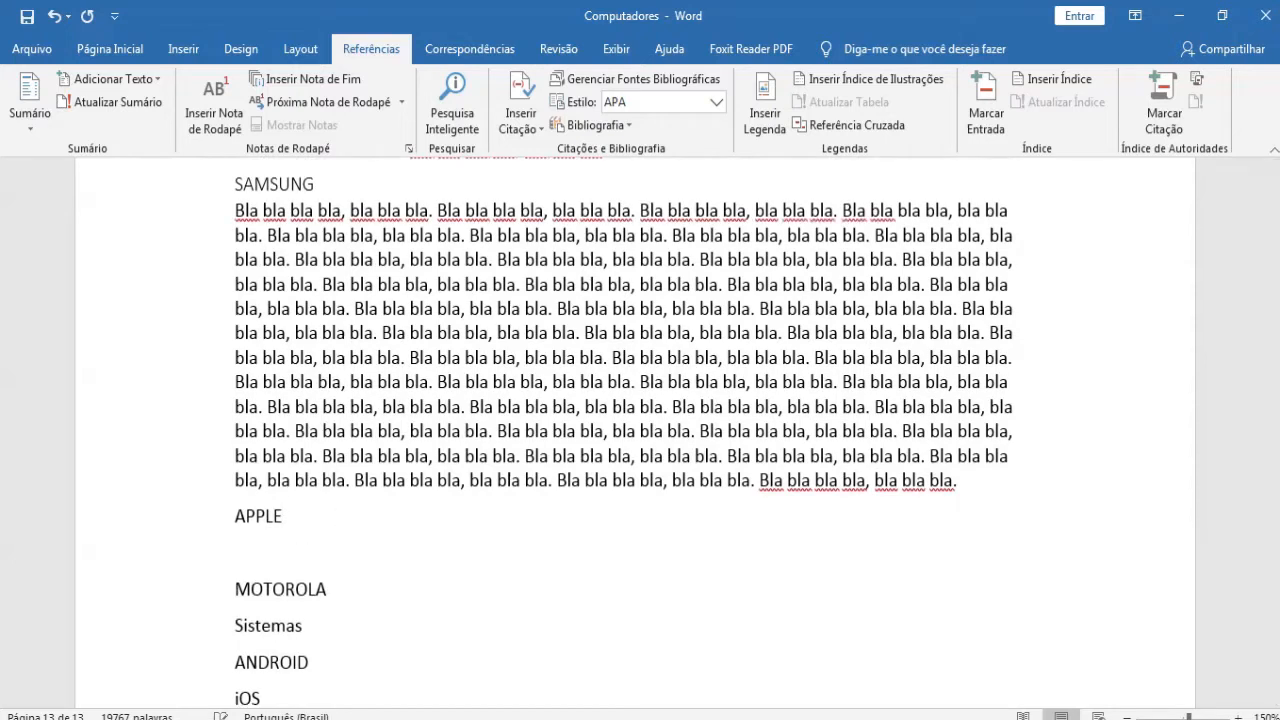
pyautogui.moveTo(309, 507); pyautogui.dragTo(223, 500)
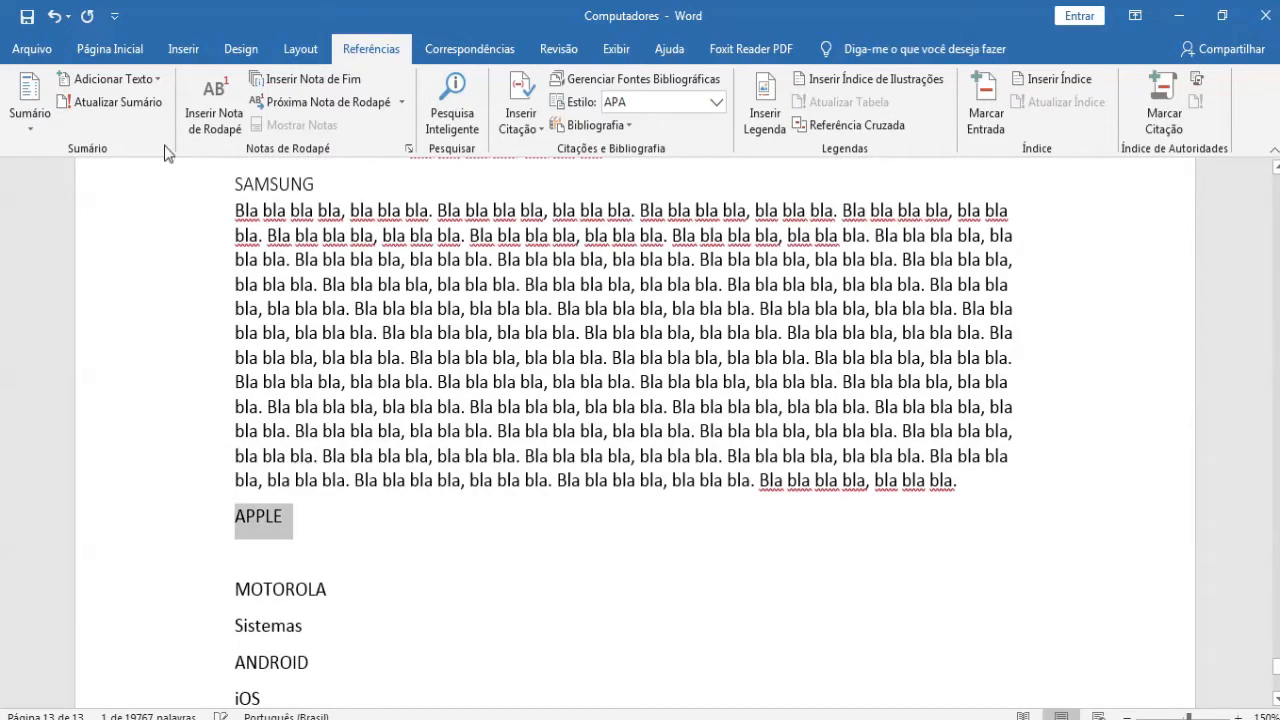
pyautogui.click(110, 78)
pyautogui.click(134, 152)
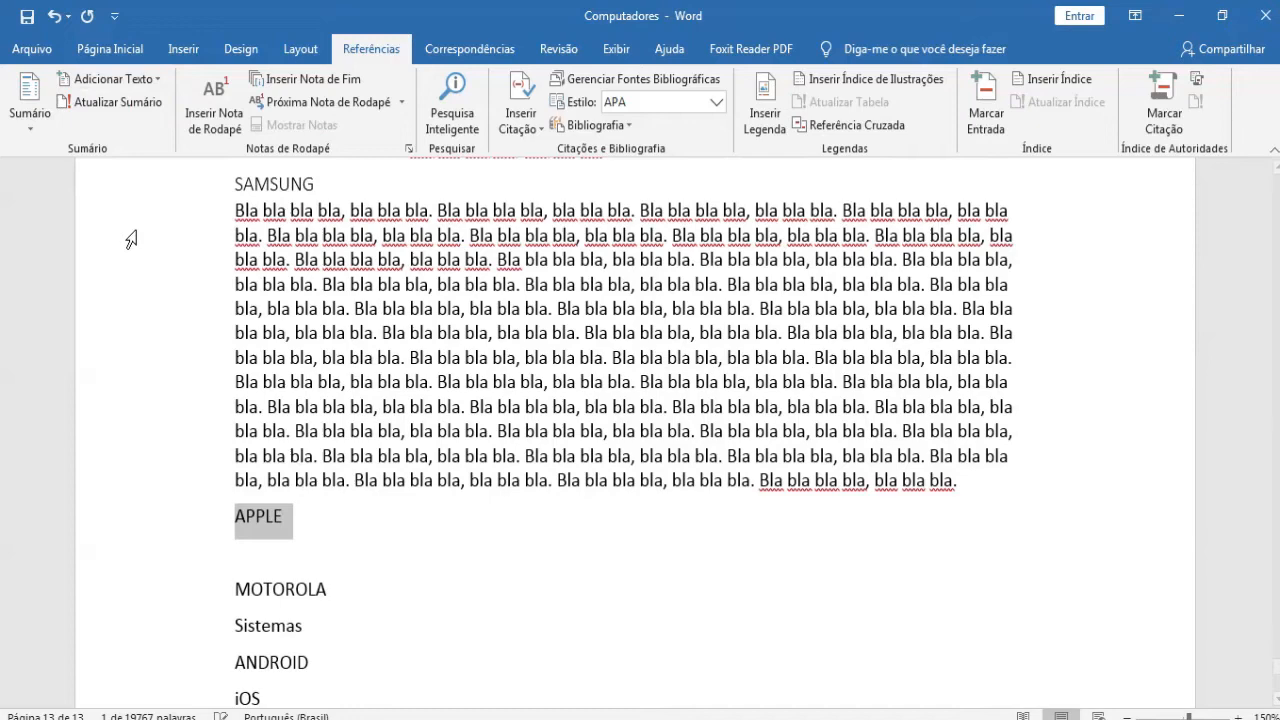
# Fill the empty paragraph below "APPLE" with a block of repeated "Bla bla bla bla, bla bla bla." text
pyautogui.click(263, 538)
pyautogui.write('Bla bla bla bla, bla bla bla. Bla bla bla bla, bla bla bla. Bla bla bla bla, bla bla bla. Bla bla bla bla, bla bla bla. Bla bla bla bla, bla bla bla. Bla bla bla bla, bla bla bla. Bla bla bla bla, bla bla bla. Bla bla bla bla, bla bla bla. Bla bla bla bla, bla bla bla. Bla bla bla bla, bla bla bla. Bla bla bla bla, bla bla bla. Bla bla bla bla, bla bla bla. Bla bla bla bla, bla bla bla. Bla bla bla bla, bla bla bla. Bla bla bla bla, bla bla bla. Bla bla bla bla, bla bla bla. Bla bla bla bla, bla bla bla. Bla bla bla bla, bla bla bla. Bla bla bla bla, bla bla bla. Bla bla bla bla, bla bla bla. Bla bla bla bla, bla bla bla. Bla bla bla bla, bla bla bla. Bla bla bla bla, bla bla bla. Bla bla bla bla, bla bla bla. Bla bla bla bla, bla bla bla. Bla bla bla bla, bla bla bla. Bla bla bla bla, bla bla bla. Bla bla bla bla, bla bla bla. Bla bla bla bla, bla bla bla. Bla bla bla bla, bla bla bla. Bla bla bla bla, bla bla bla. Bla bla bla bla, bla bla bla. Bla bla bla bla, bla bla bla. Bla bla bla bla, bla bla bla. Bla bla bla bla, bla bla bla. Bla bla bla bla, bla bla bla. Bla bla bla bla, bla bla bla. Bla bla bla bla, bla bla bla. Bla bla bla bla, bla bla bla. Bla bla bla bla, bla bla bla. Bla bla bla bla, bla bla bla. Bla bla bla bla, bla bla bla. Bla bla bla bla, bla bla bla. Bla bla bla bla, bla bla bla. Bla bla bla bla, bla bla bla. Bla bla bla bla, bla bla bla.')
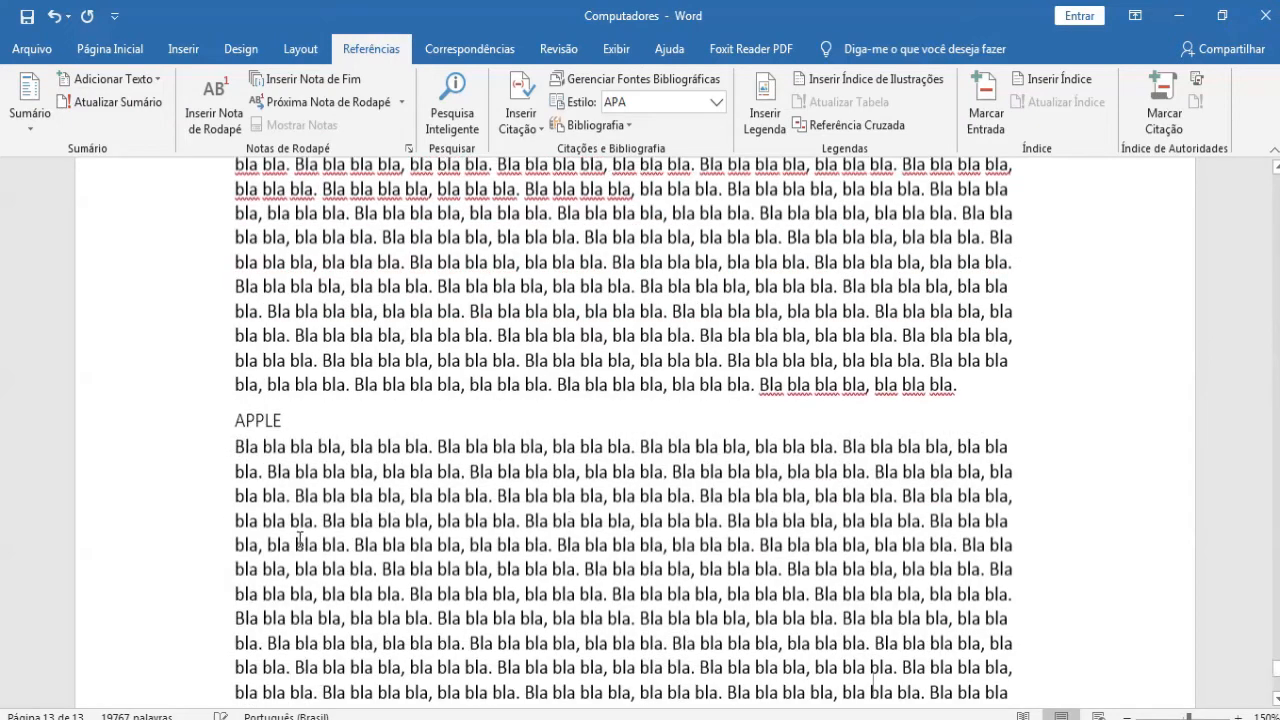
pyautogui.scroll(-4, 251, 623)
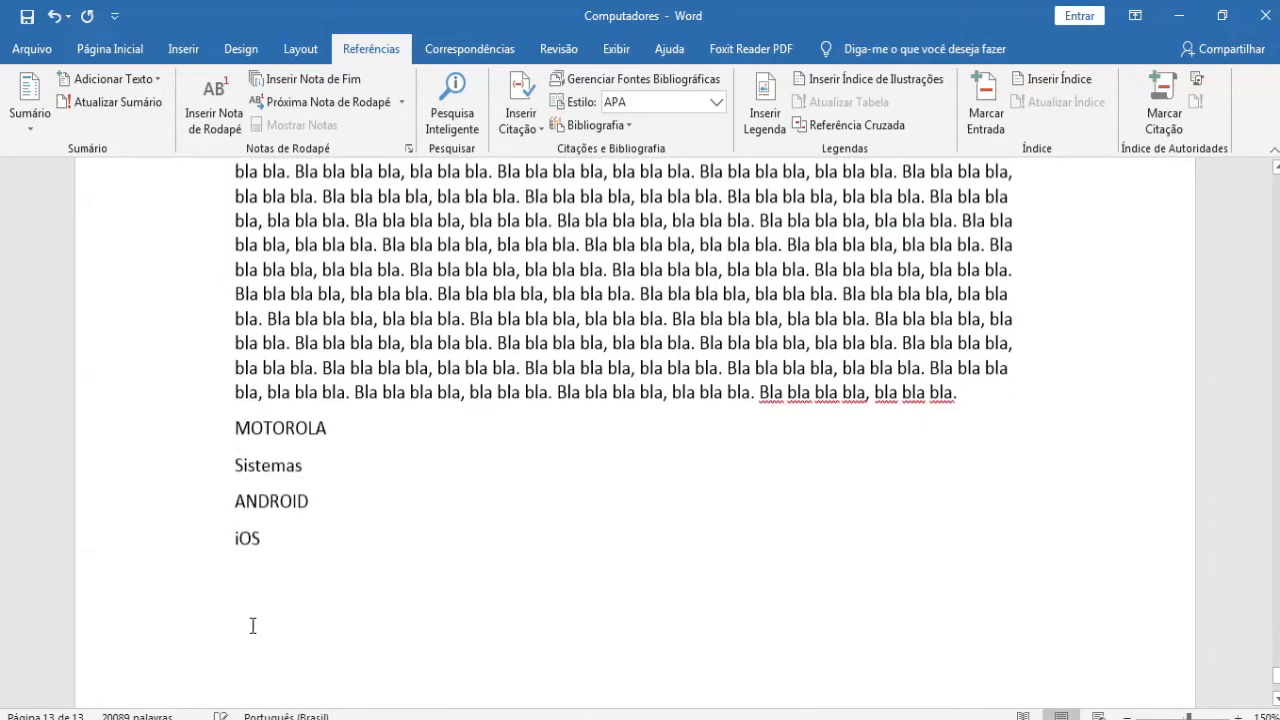
# Insert an empty line below "MOTOROLA" and add that heading to the table of contents as Nível 3
pyautogui.click(385, 407)
pyautogui.press('Return')
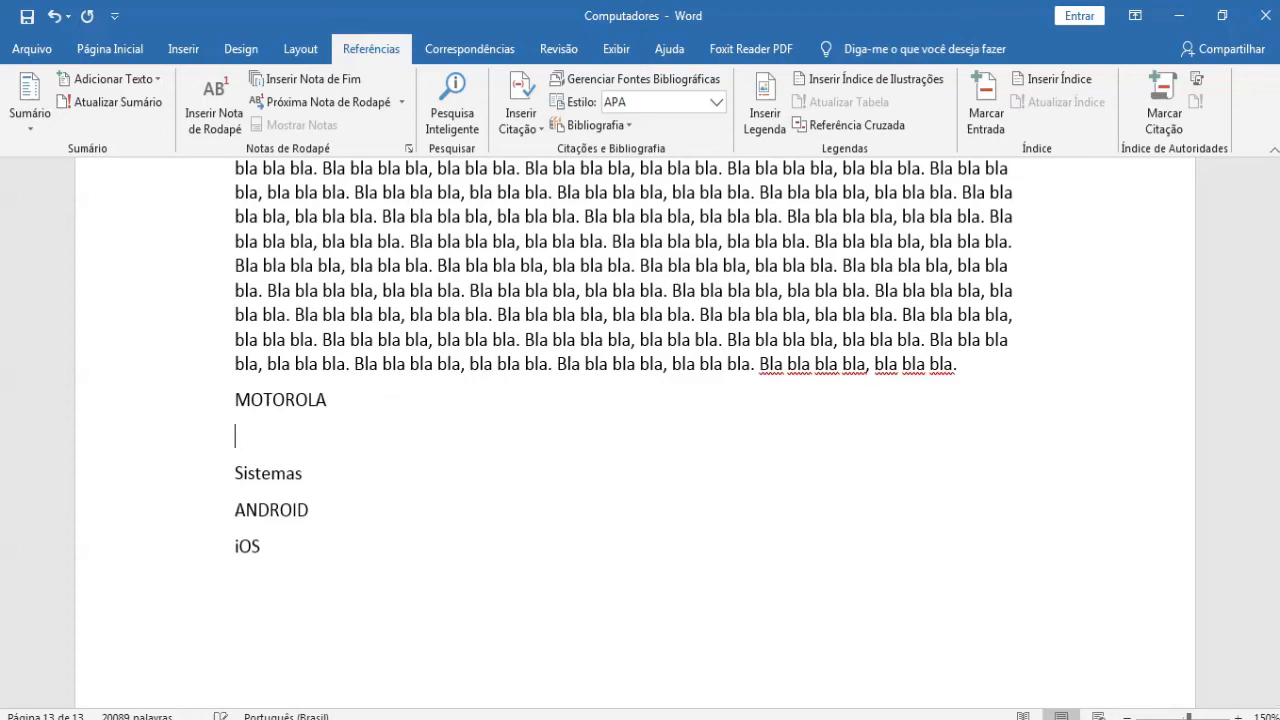
pyautogui.scroll(5, 354, 403)
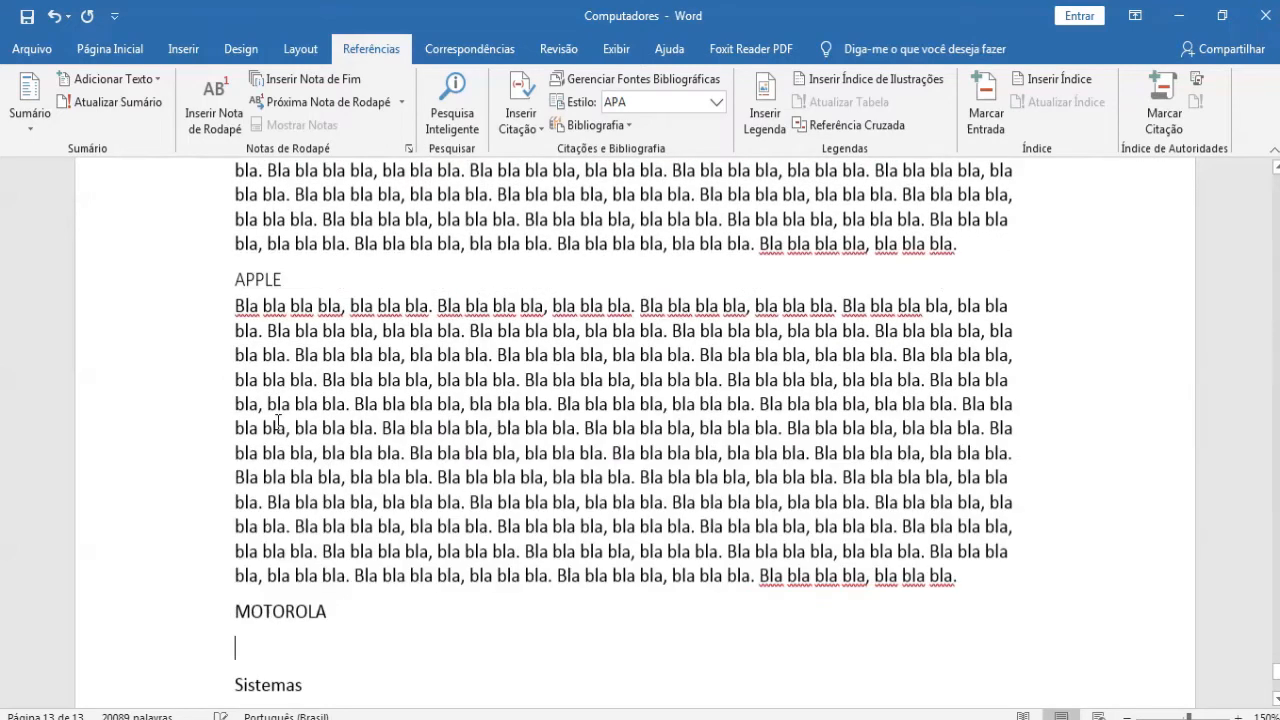
pyautogui.scroll(1, 265, 383)
pyautogui.scroll(-4, 335, 475)
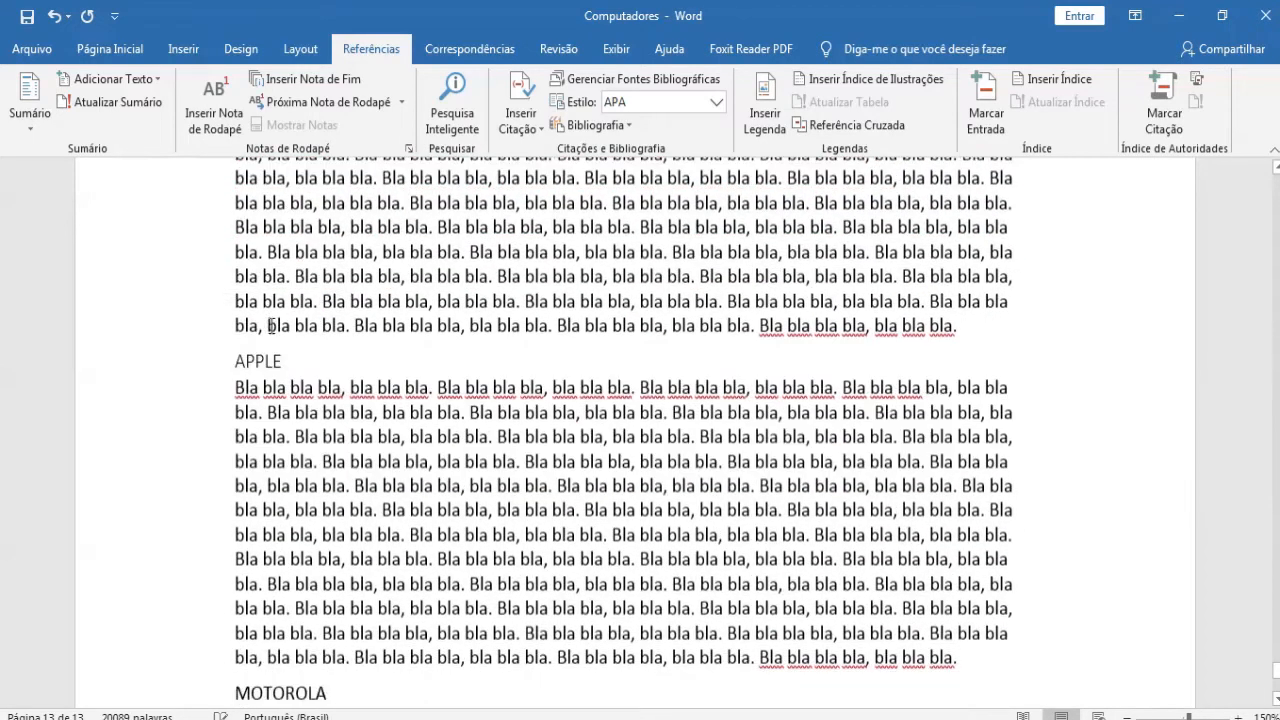
pyautogui.moveTo(340, 540); pyautogui.dragTo(231, 534)
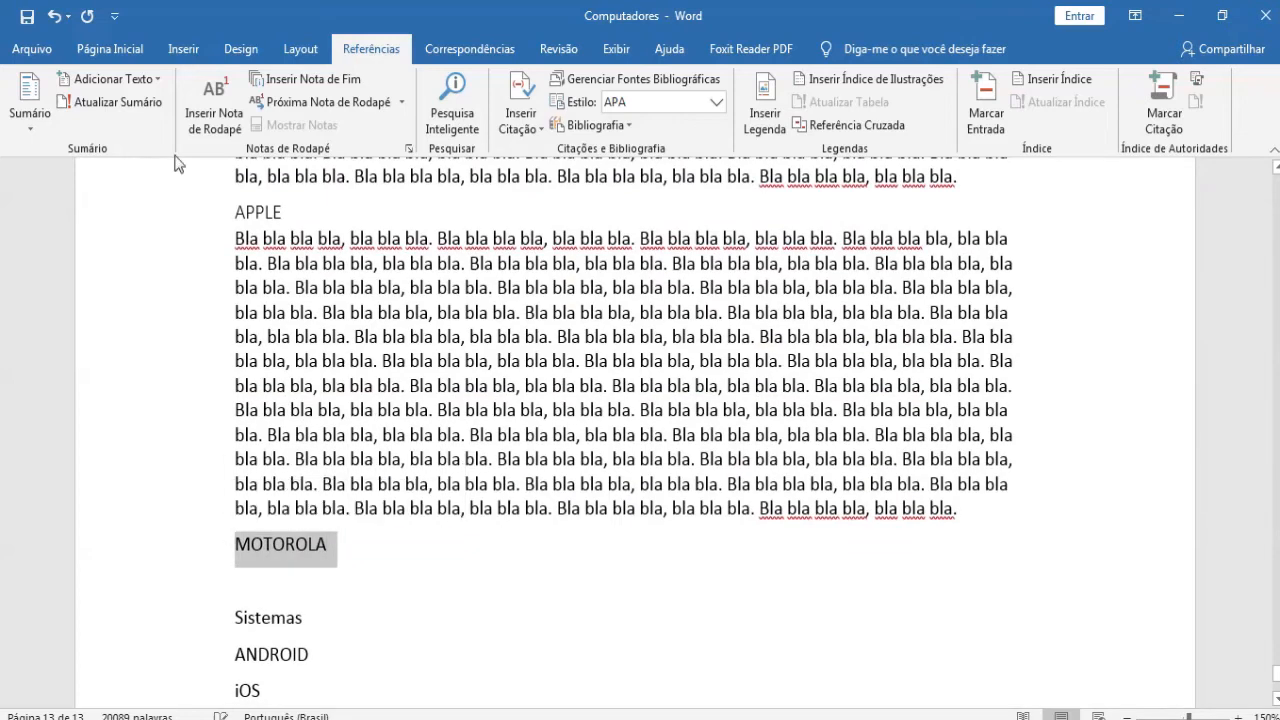
pyautogui.click(143, 79)
pyautogui.click(115, 174)
pyautogui.scroll(-3, 250, 416)
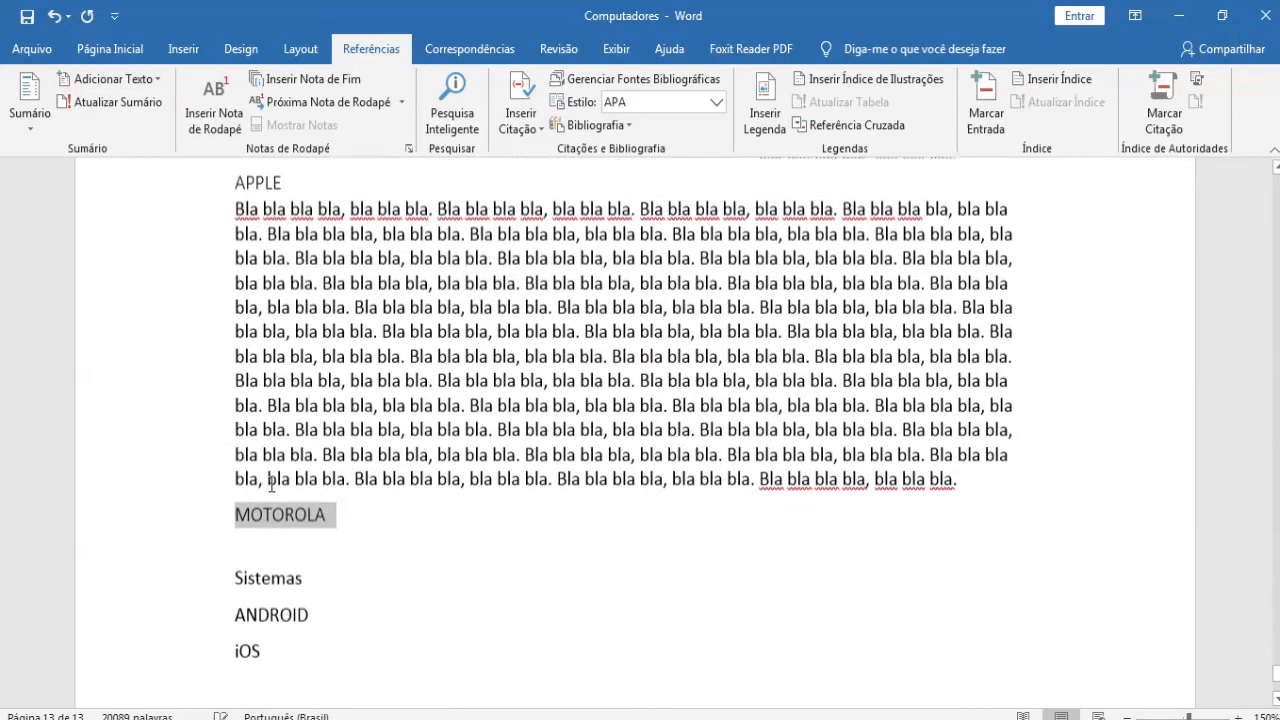
# Fill the paragraph below "MOTOROLA" with two blocks of repeated "Bla bla bla bla, bla bla bla." text and insert an empty line below "Sistemas"
pyautogui.click(251, 416)
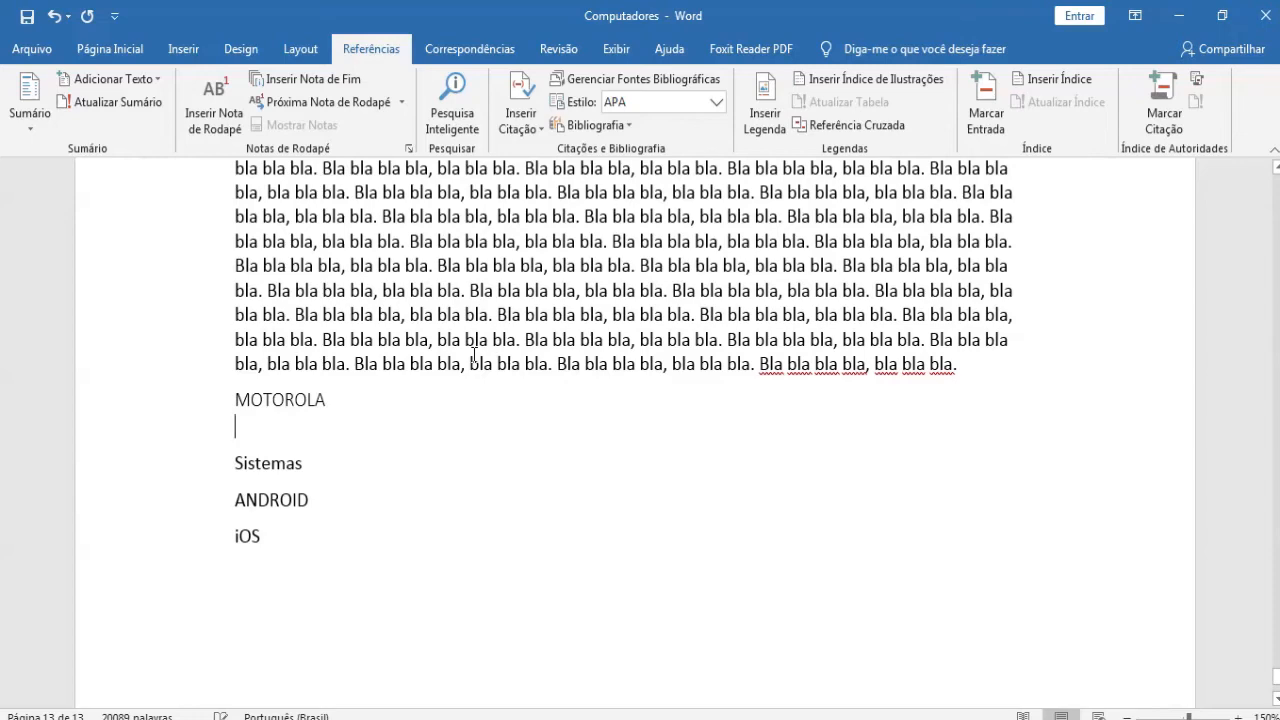
pyautogui.hotkey('ctrl', 'v')
pyautogui.scroll(-3, 460, 482)
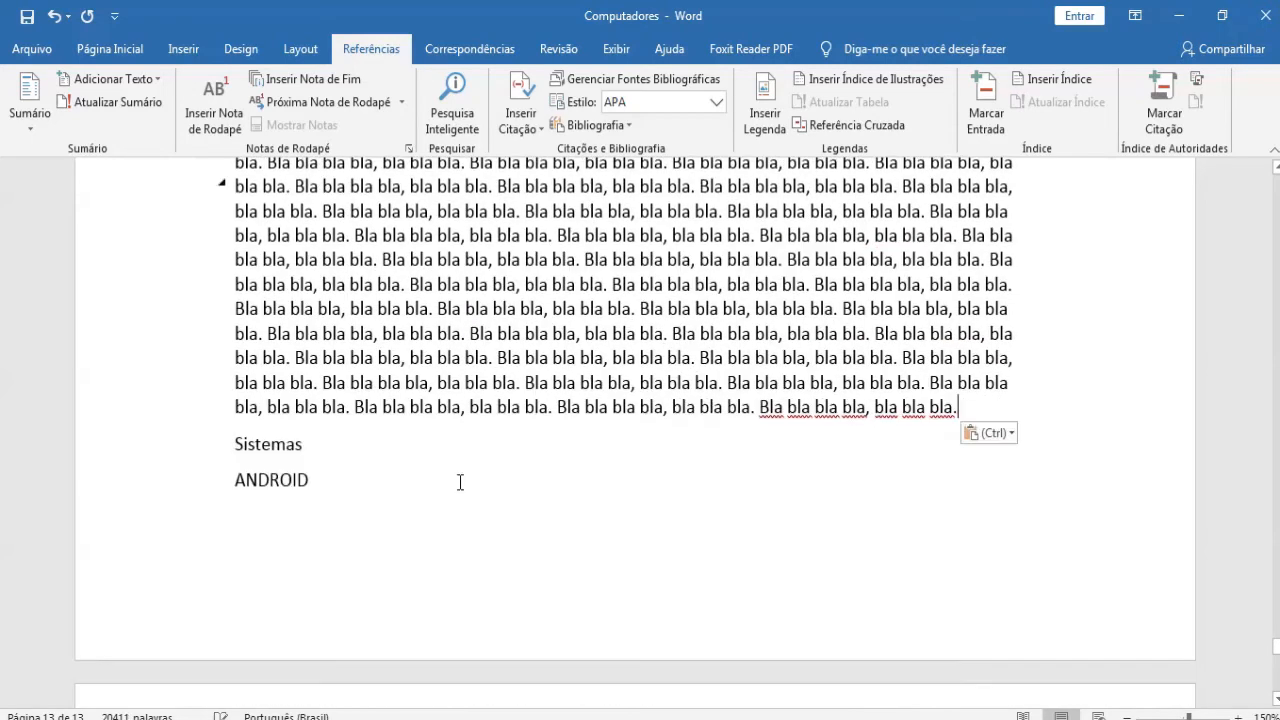
pyautogui.click(354, 446)
pyautogui.hotkey('ctrl', 'Return')
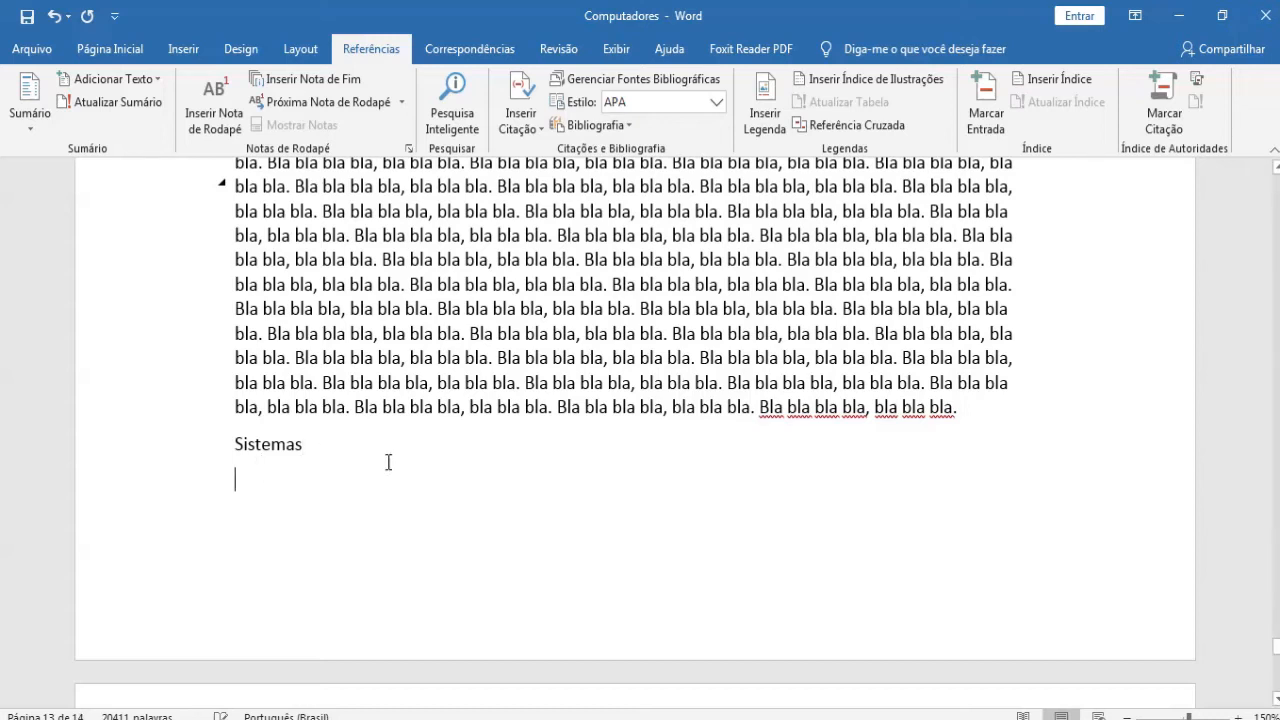
pyautogui.click(988, 401)
pyautogui.hotkey('ctrl', 'v')
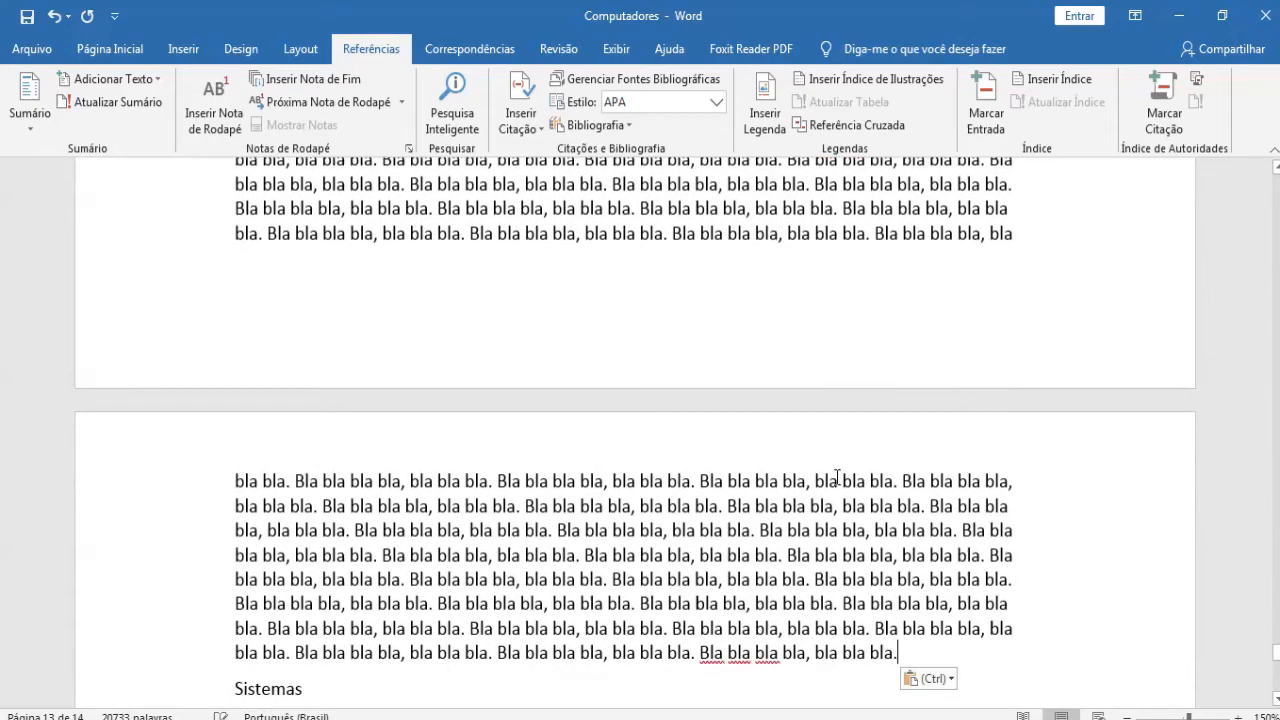
# Add "Sistemas" to the table of contents as Nível 3 and fill the paragraph below it with repeated "Bla bla bla bla, bla bla bla." text
pyautogui.scroll(-3, 349, 460)
pyautogui.moveTo(326, 480); pyautogui.dragTo(234, 474)
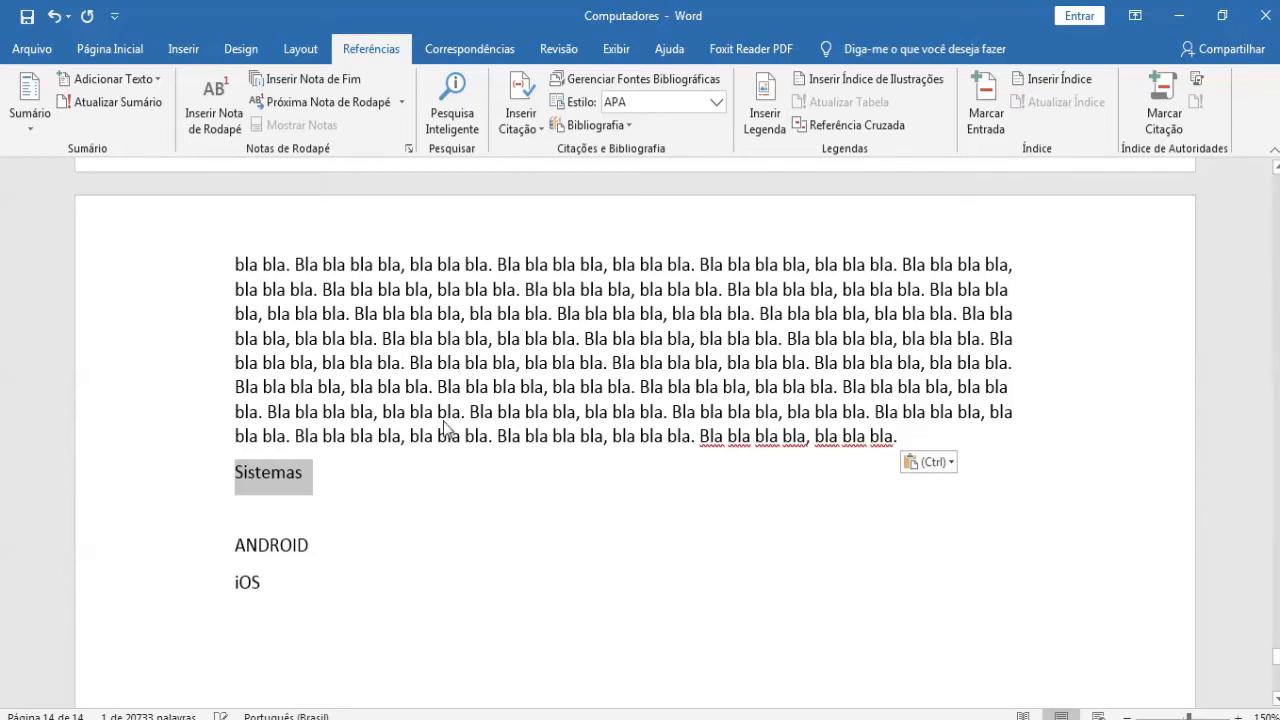
pyautogui.click(154, 79)
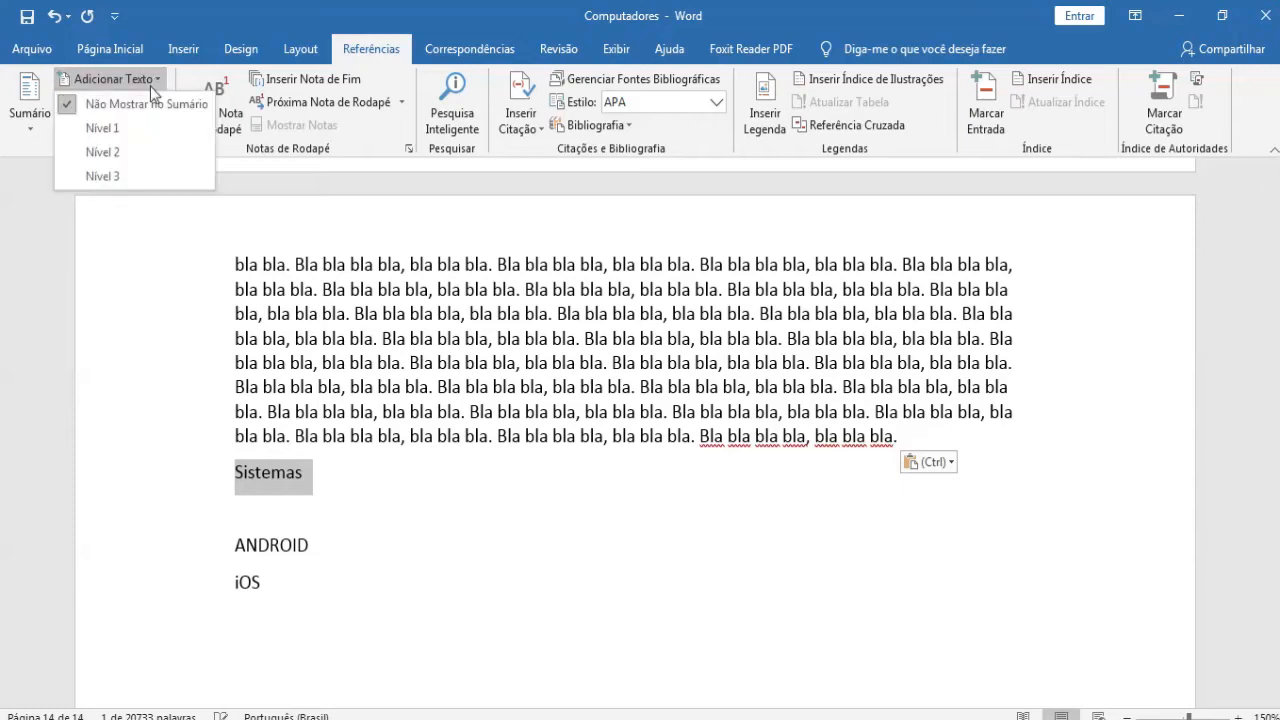
pyautogui.click(115, 167)
pyautogui.click(372, 500)
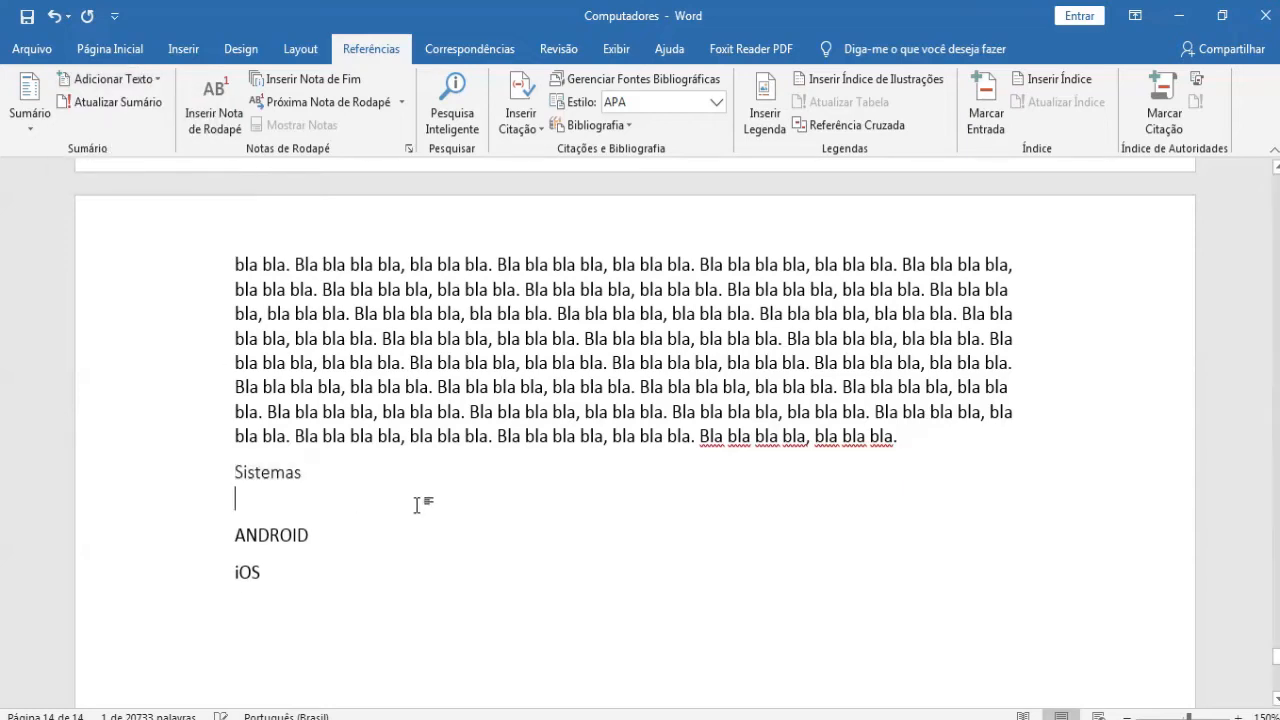
pyautogui.write('Bla bla bla bla, bla bla bla. Bla bla bla bla, bla bla bla. Bla bla bla bla, bla bla bla. Bla bla bla bla, bla bla bla. Bla bla bla bla, bla bla bla. Bla bla bla bla, bla bla bla. Bla bla bla bla, bla bla bla. Bla bla bla bla, bla bla bla. Bla bla bla bla, bla bla bla. Bla bla bla bla, bla bla bla. Bla bla bla bla, bla bla bla. Bla bla bla bla, bla bla bla. Bla bla bla bla, bla bla bla. Bla bla bla bla, bla bla bla. Bla bla bla bla, bla bla bla. Bla bla bla bla, bla bla bla. Bla bla bla bla, bla bla bla. Bla bla bla bla, bla bla bla. Bla bla bla bla, bla bla bla. Bla bla bla bla, bla bla bla. Bla bla bla bla, bla bla bla. Bla bla bla bla, bla bla bla. Bla bla bla bla, bla bla bla. Bla bla bla bla, bla bla bla. Bla bla bla bla, bla bla bla. Bla bla bla bla, bla bla bla. Bla bla bla bla, bla bla bla. Bla bla bla bla, bla bla bla. Bla bla bla bla, bla bla bla. Bla bla bla bla, bla bla bla. Bla bla bla bla, bla bla bla. Bla bla bla bla, bla bla bla. Bla bla bla bla, bla bla bla. Bla bla bla bla, bla bla bla. Bla bla bla bla, bla bla bla. Bla bla bla bla, bla bla bla. Bla bla bla bla, bla bla bla. Bla bla bla bla, bla bla bla. Bla bla bla bla, bla bla bla. Bla bla bla bla, bla bla bla. Bla bla bla bla, bla bla bla. Bla bla bla bla, bla bla bla. Bla bla bla bla, bla bla bla. Bla bla bla bla, bla bla bla. Bla bla bla bla, bla bla bla. Bla bla bla bla, bla bla bla.')
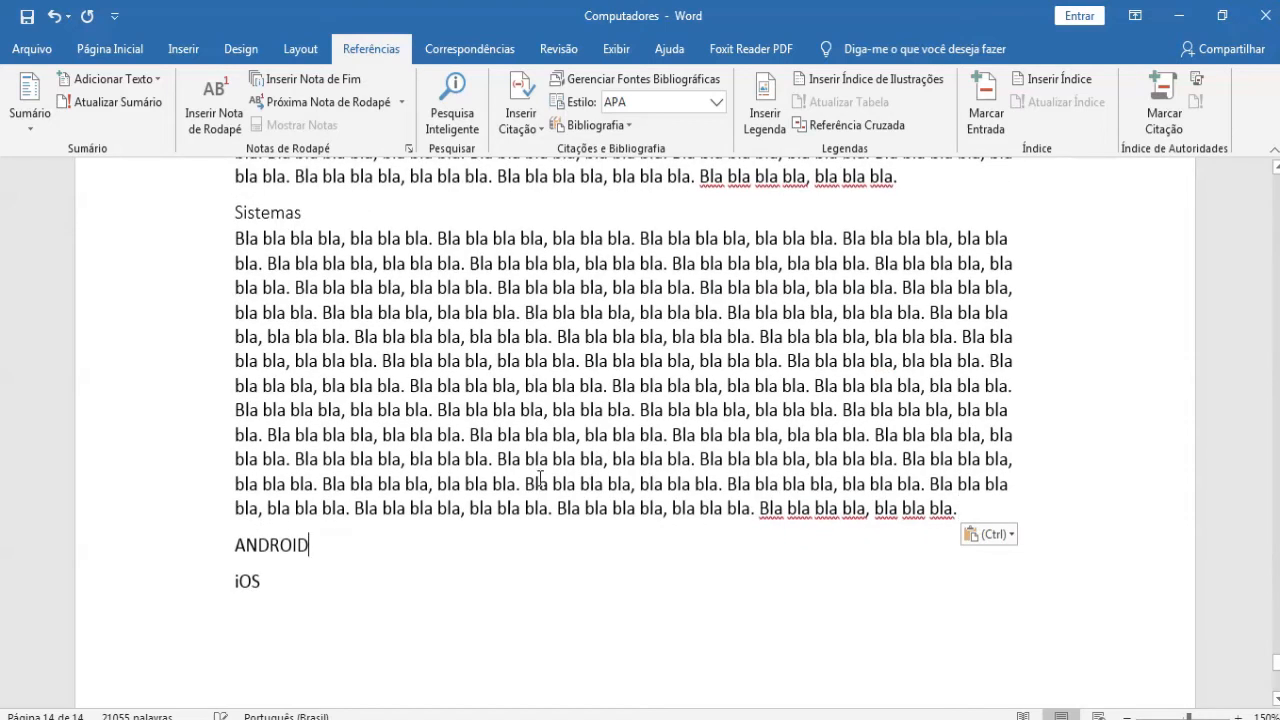
# Insert an empty line below "ANDROID" and add that heading to the table of contents as Nível 3
pyautogui.press('Return')
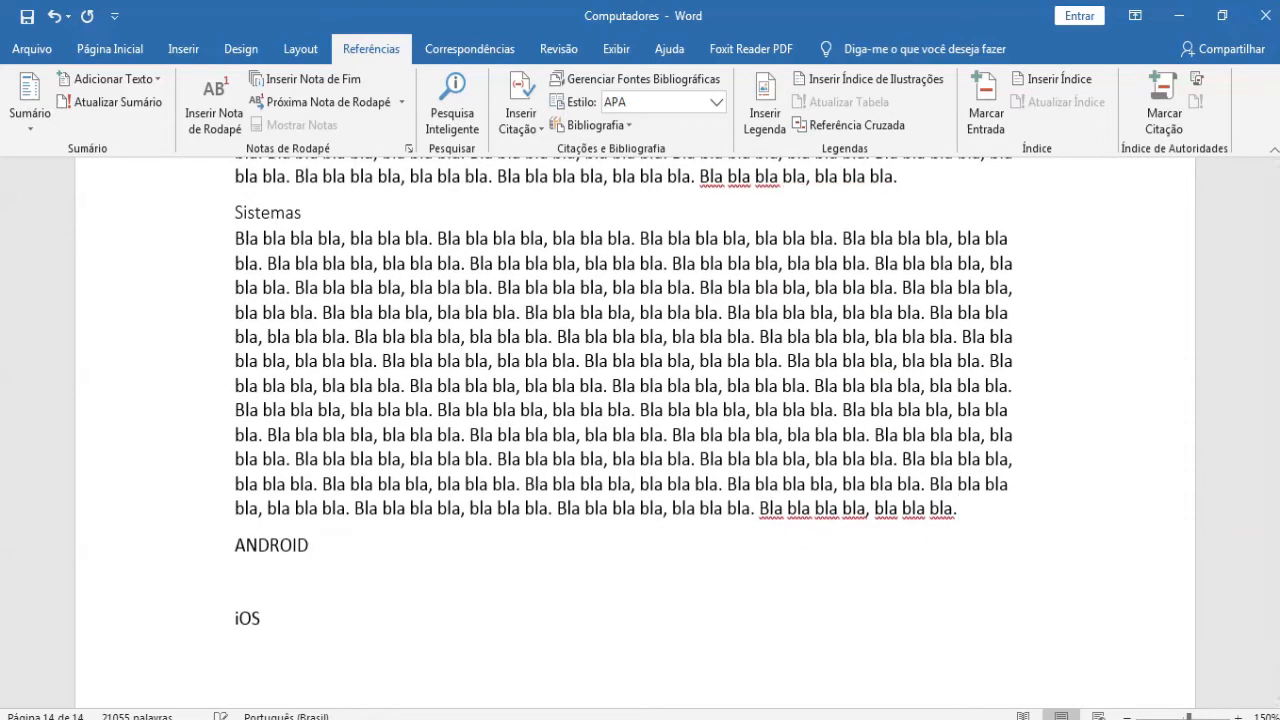
pyautogui.hotkey('shift', 'Down')
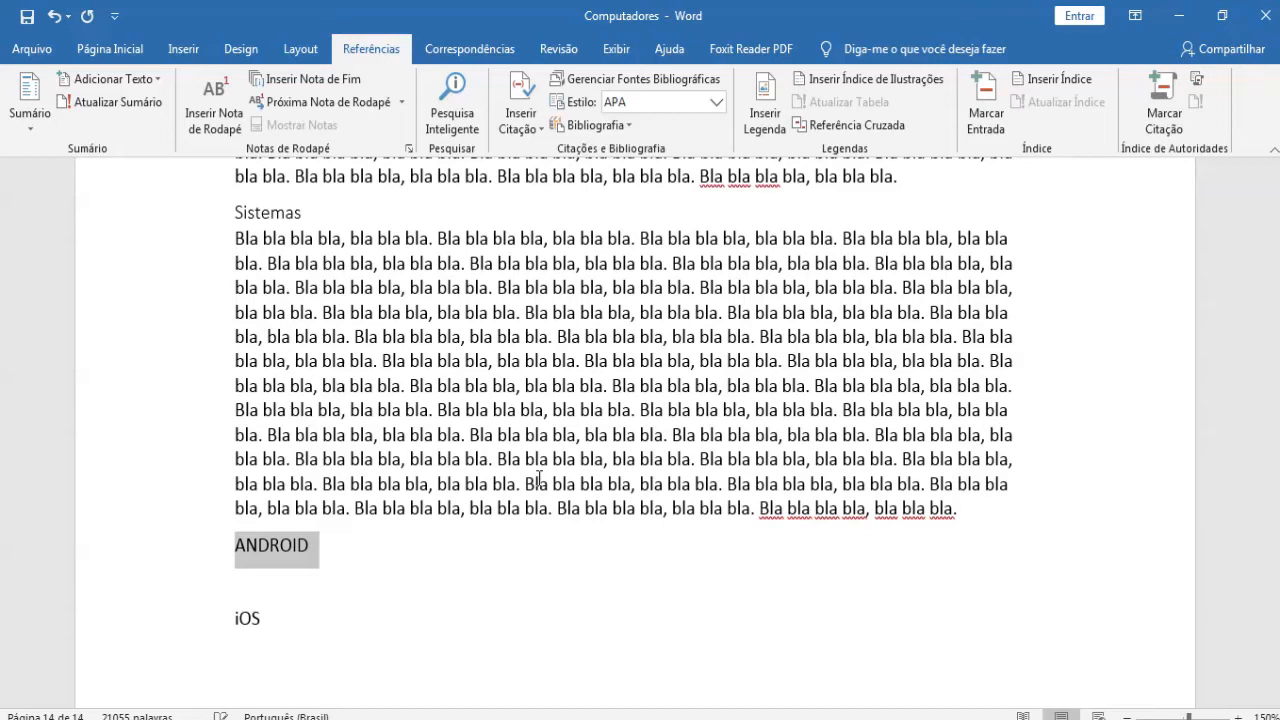
pyautogui.click(130, 80)
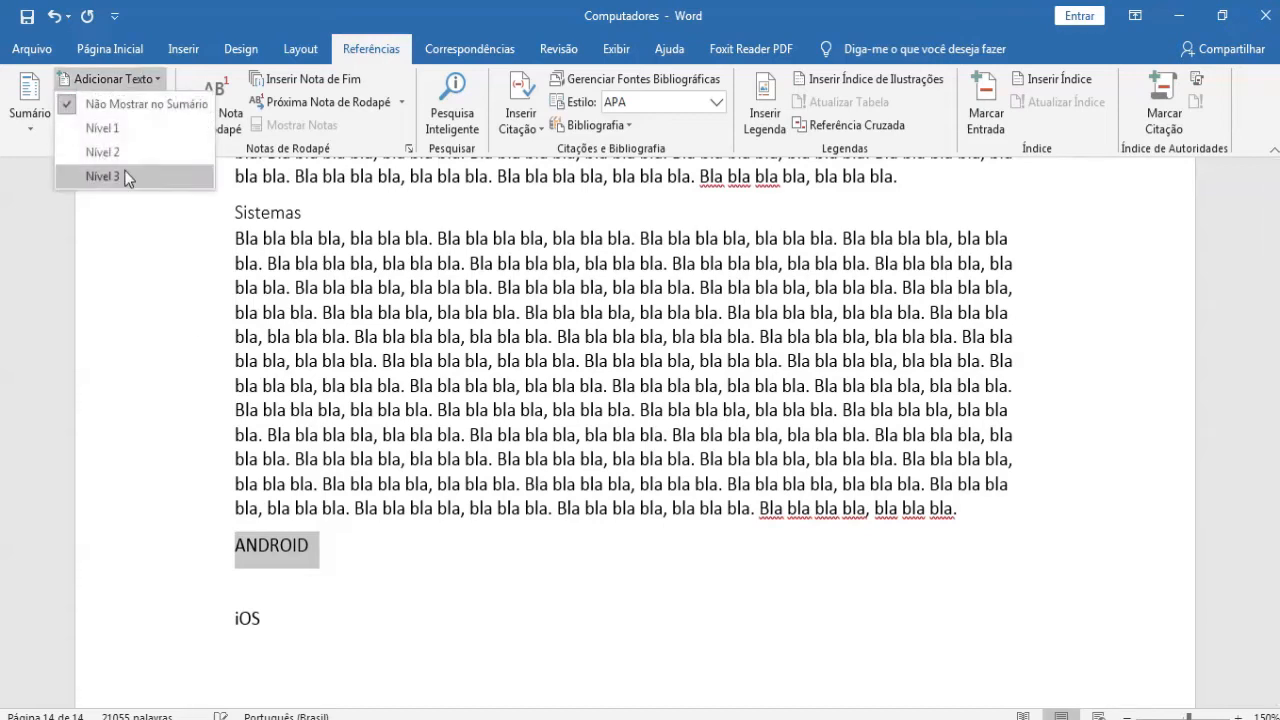
pyautogui.click(128, 177)
# Fill the empty paragraph below "ANDROID" with several blocks of repeated "Bla bla bla bla, bla bla bla." text
pyautogui.click(302, 574)
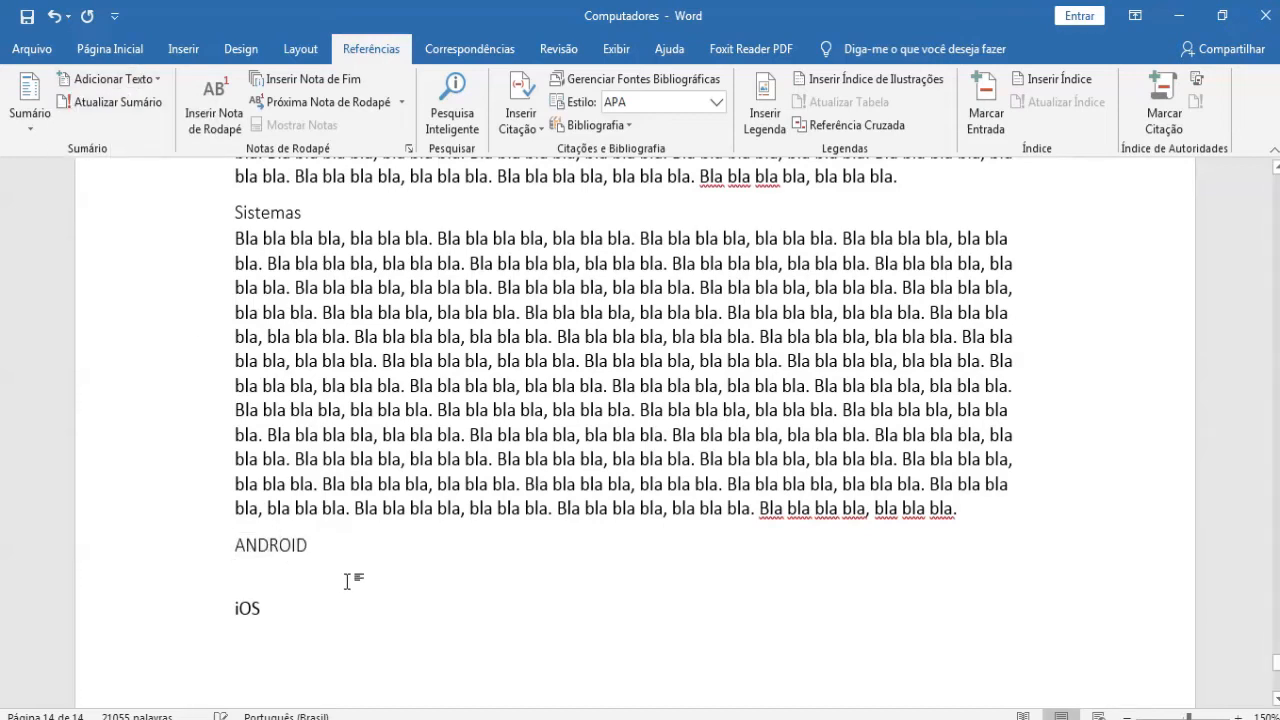
pyautogui.hotkey('ctrl', 'v')
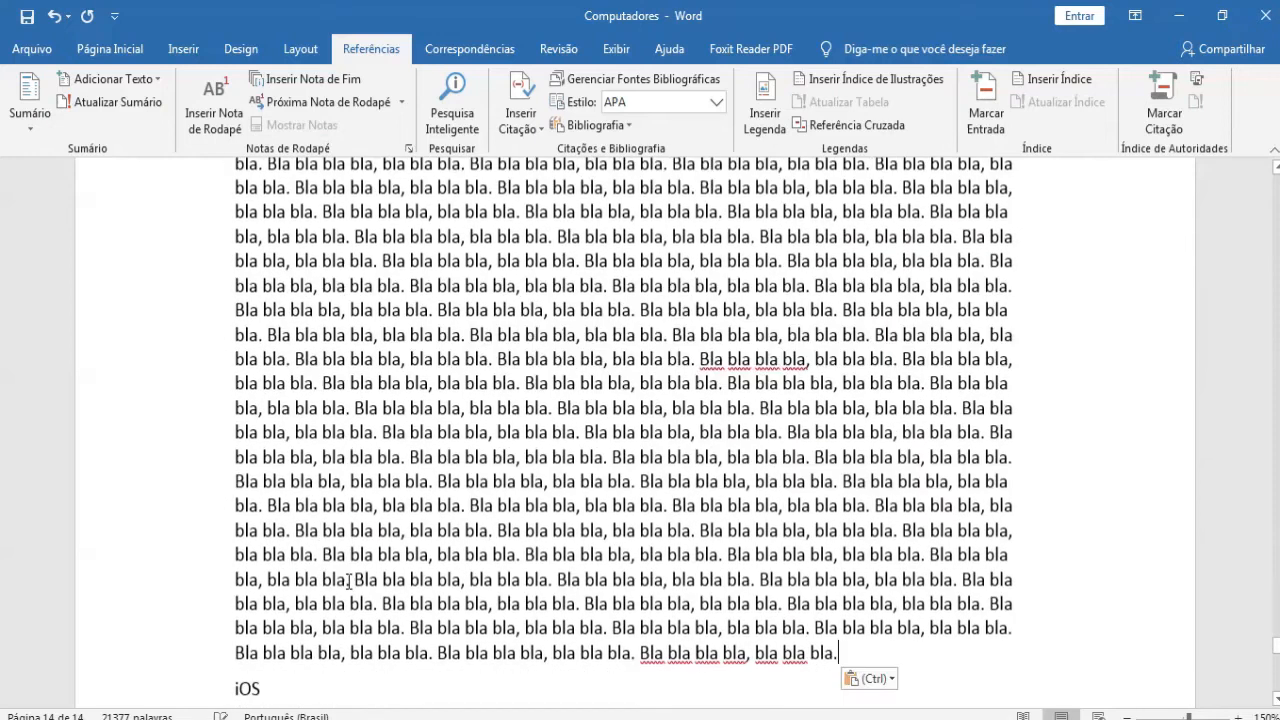
pyautogui.scroll(-5, 348, 582)
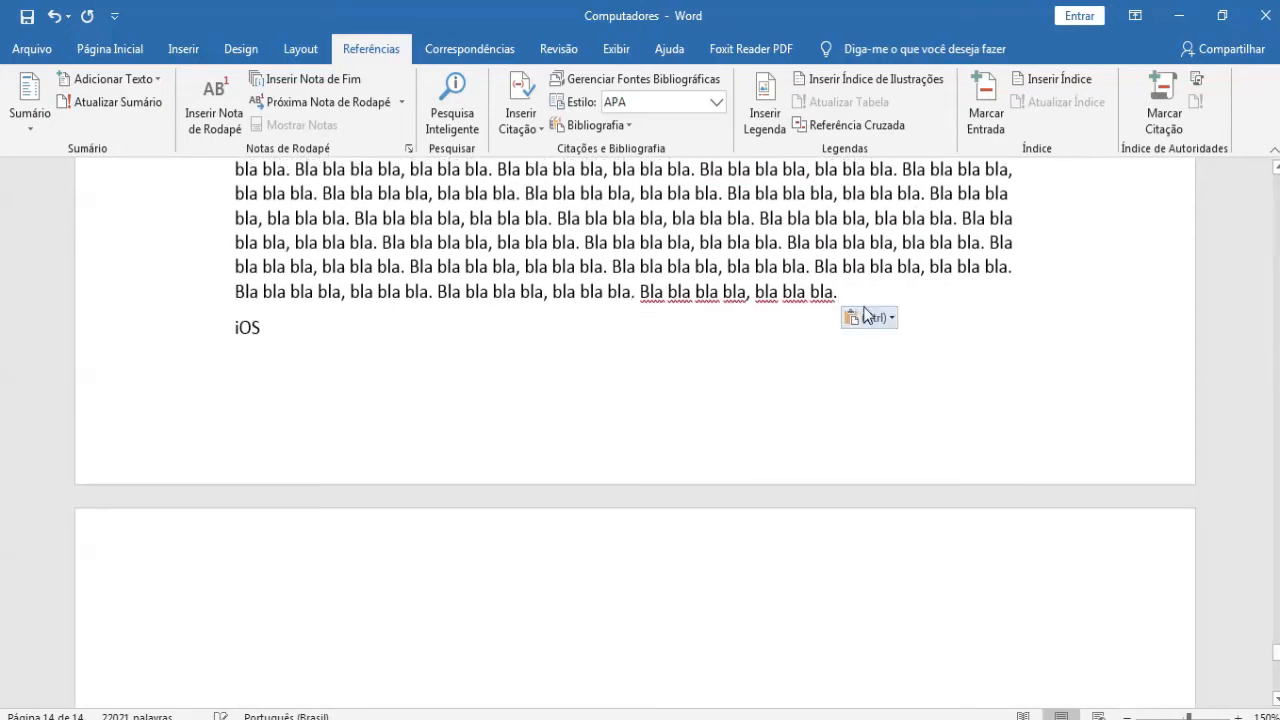
pyautogui.hotkey('ctrl', 'b')
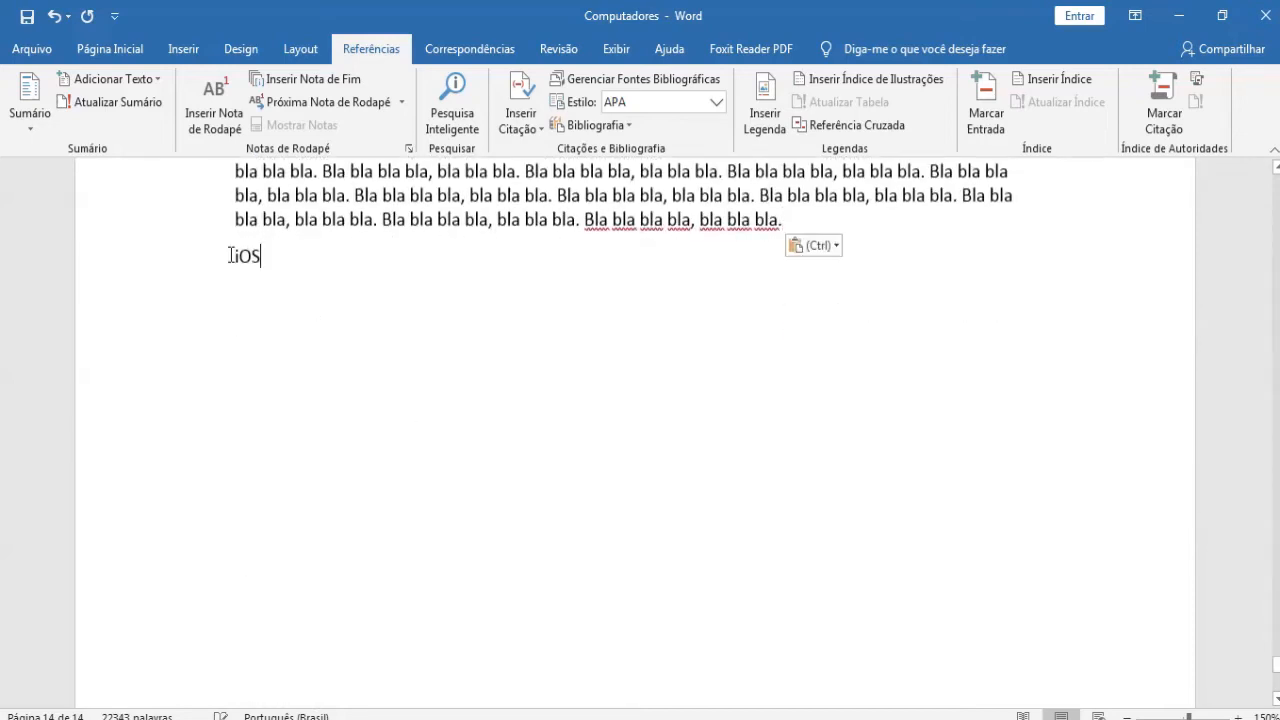
# Add "iOS" to the table of contents as Nível 3 and start an empty line below that heading
pyautogui.click(202, 258)
pyautogui.click(110, 79)
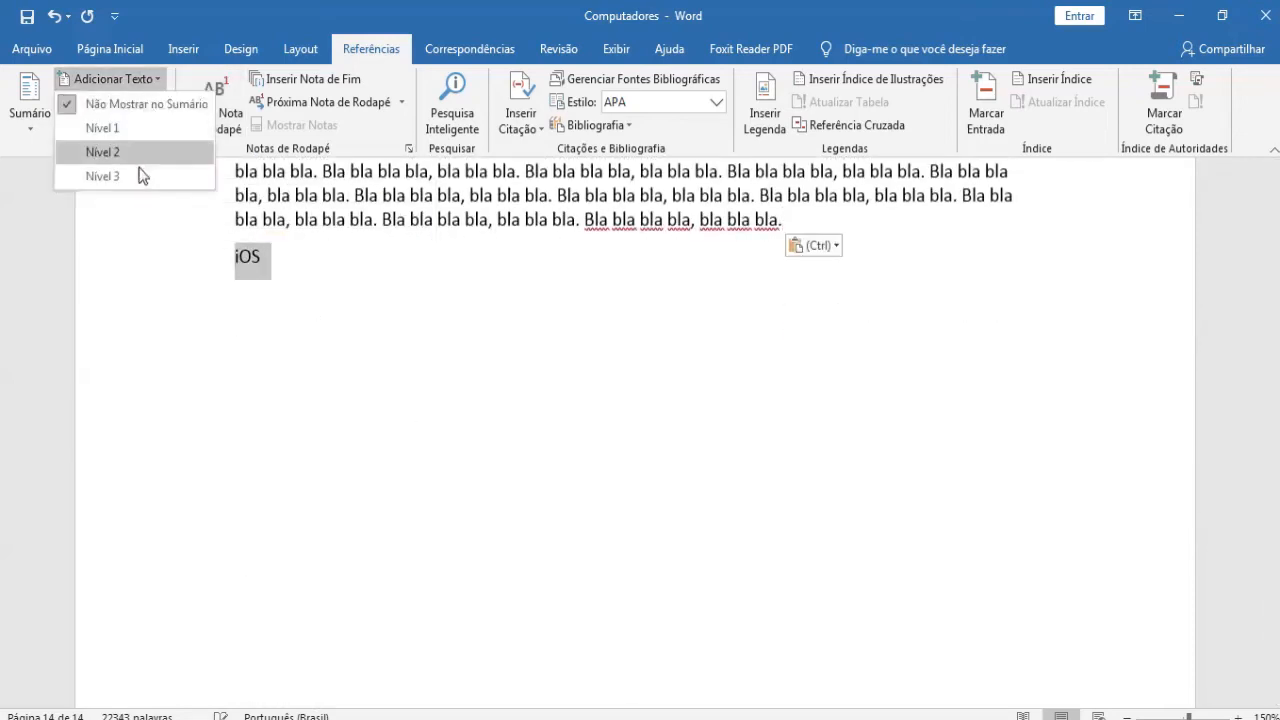
pyautogui.click(133, 174)
pyautogui.click(364, 296)
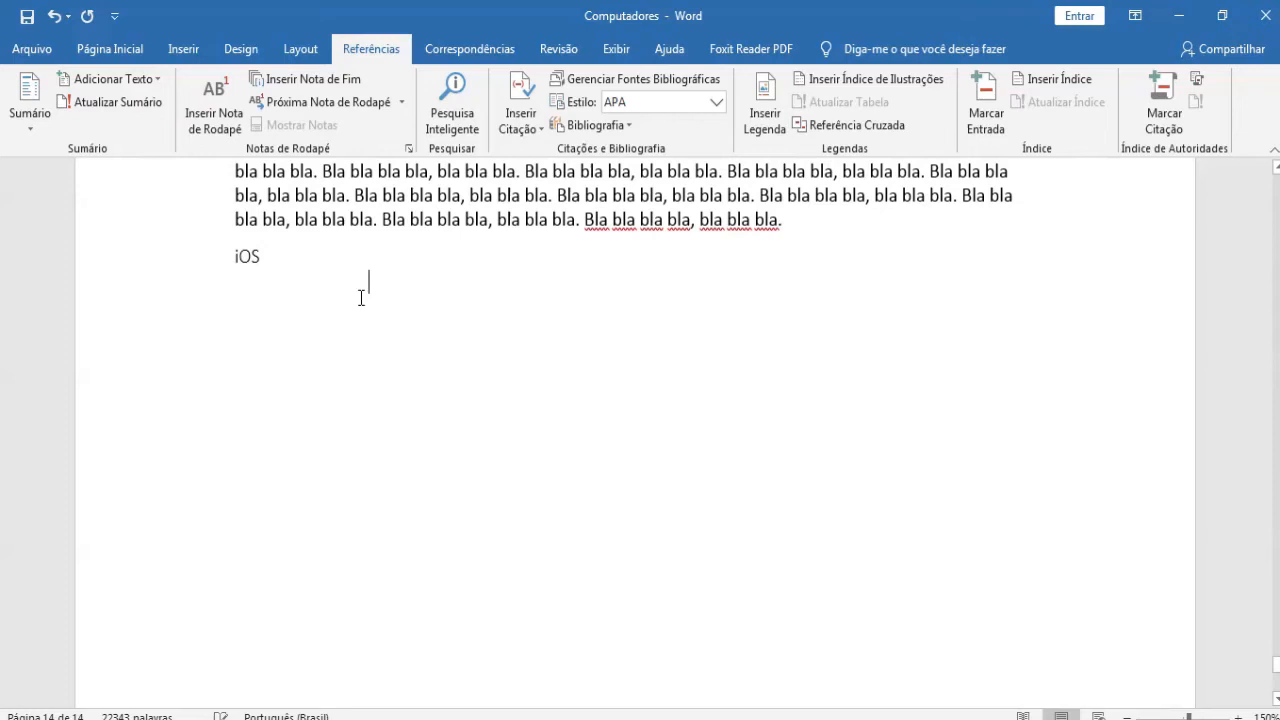
pyautogui.doubleClick(361, 297)
pyautogui.press('Return')
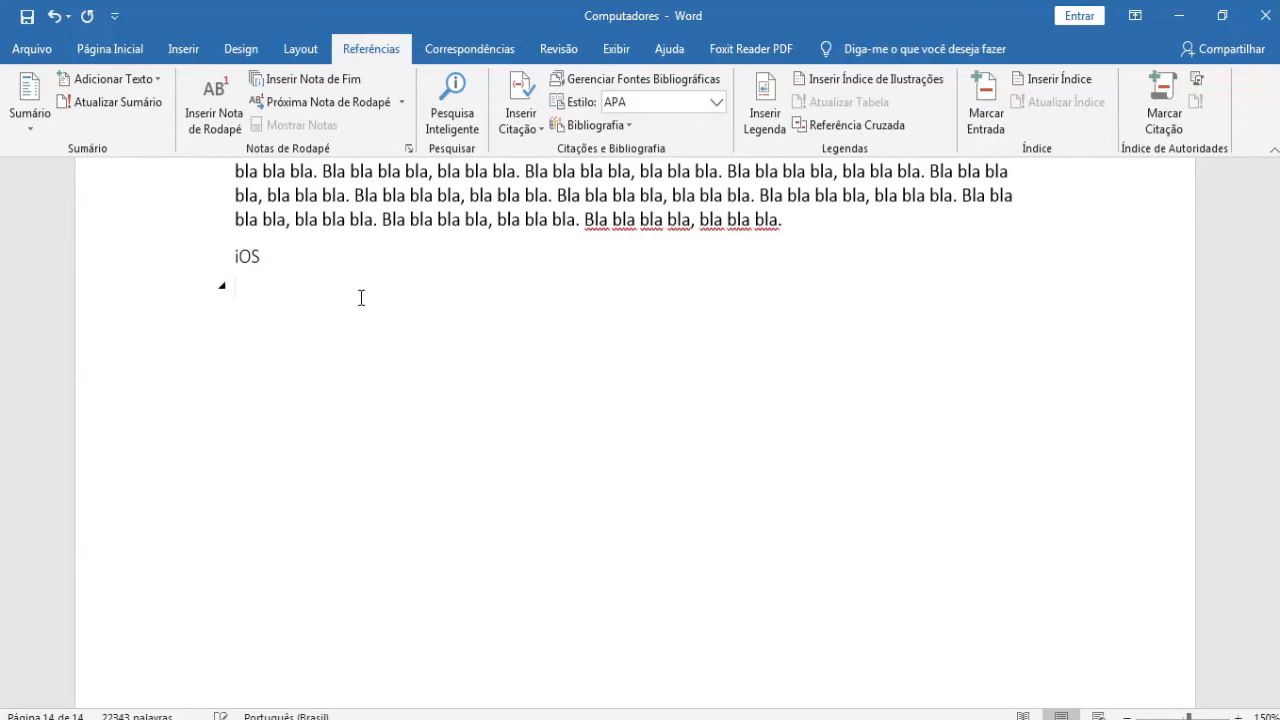
pyautogui.press('BackSpace')
# Fill the empty line below "iOS" with a block of repeated "Bla bla bla bla, bla bla bla." text
pyautogui.click(130, 78)
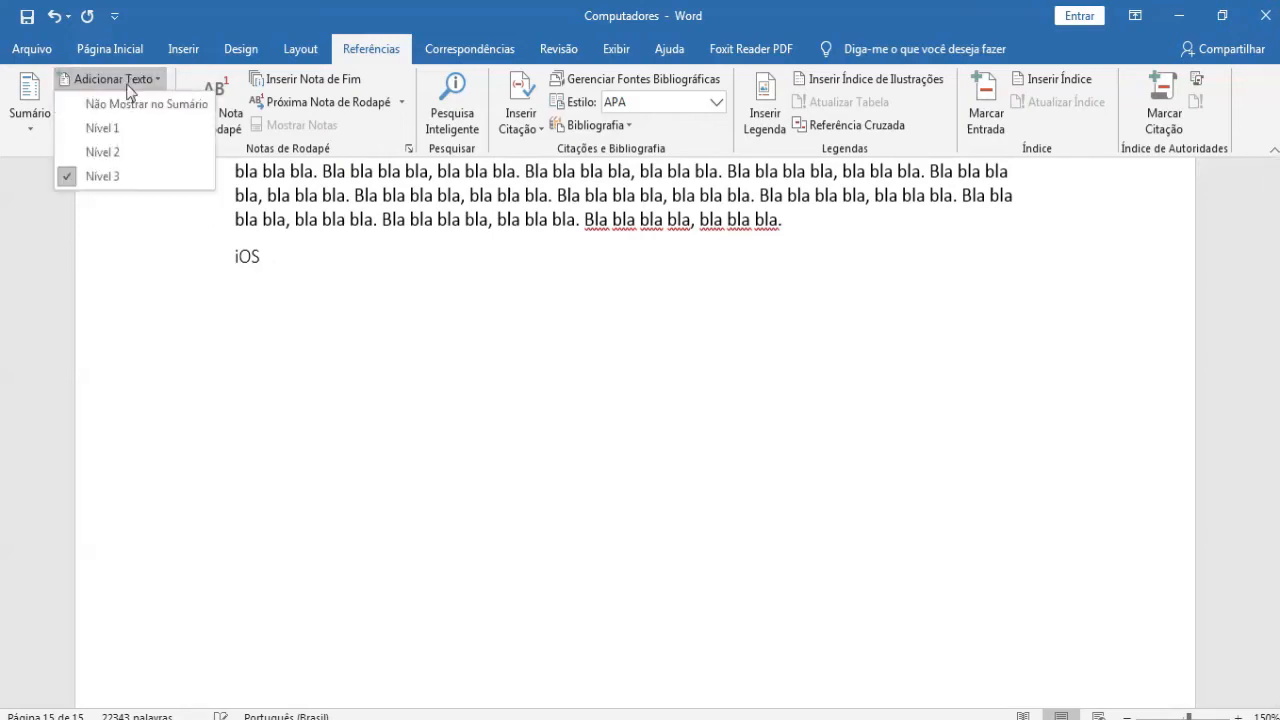
pyautogui.click(113, 167)
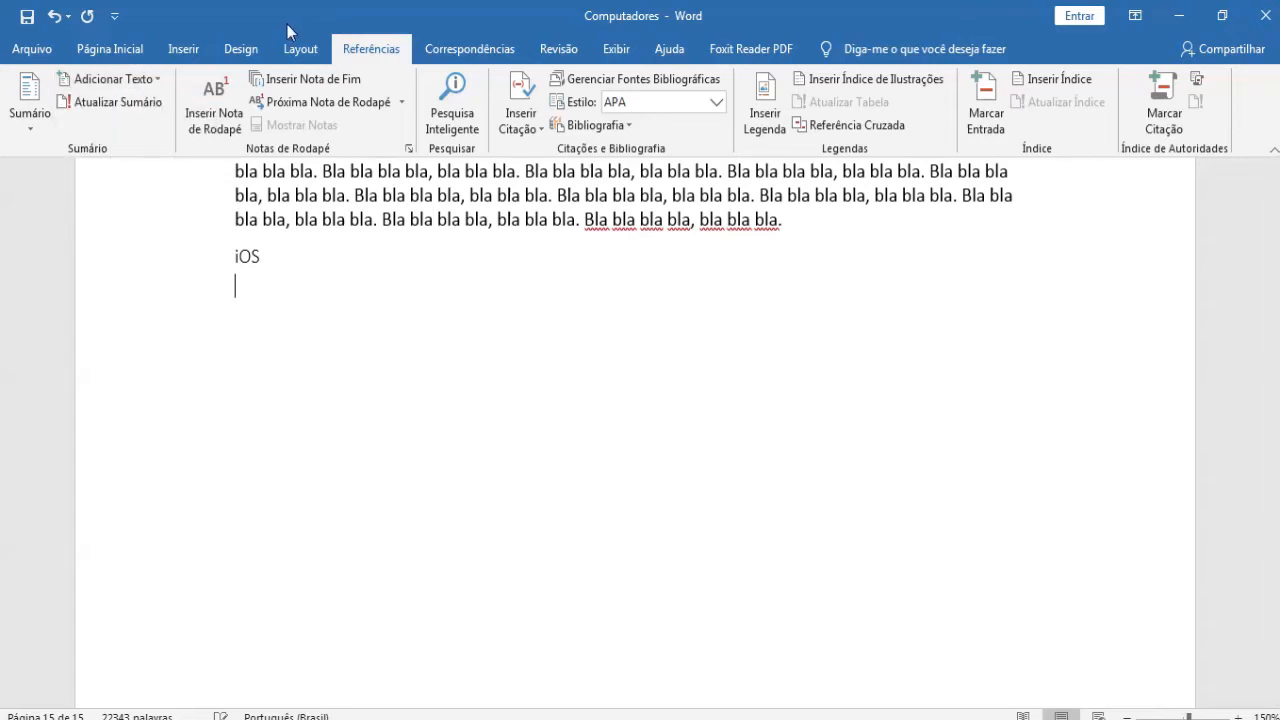
pyautogui.write('Bla bla bla bla, bla bla bla. Bla bla bla bla, bla bla bla. Bla bla bla bla, bla bla bla. Bla bla bla bla, bla bla bla. Bla bla bla bla, bla bla bla. Bla bla bla bla, bla bla bla. Bla bla bla bla, bla bla bla. Bla bla bla bla, bla bla bla. Bla bla bla bla, bla bla bla. Bla bla bla bla, bla bla bla. Bla bla bla bla, bla bla bla. Bla bla bla bla, bla bla bla. Bla bla bla bla, bla bla bla. Bla bla bla bla, bla bla bla. Bla bla bla bla, bla bla bla. Bla bla bla bla, bla bla bla. Bla bla bla bla, bla bla bla. Bla bla bla bla, bla bla bla. Bla bla bla bla, bla bla bla. Bla bla bla bla, bla bla bla. Bla bla bla bla, bla bla bla. Bla bla bla bla, bla bla bla. Bla bla bla bla, bla bla bla. Bla bla bla bla, bla bla bla. Bla bla bla bla, bla bla bla. Bla bla bla bla, bla bla bla. Bla bla bla bla, bla bla bla. Bla bla bla bla, bla bla bla. Bla bla bla bla, bla bla bla. Bla bla bla bla, bla bla bla. Bla bla bla bla, bla bla bla. Bla bla bla bla, bla bla bla. Bla bla bla bla, bla bla bla. Bla bla bla bla, bla bla bla. Bla bla bla bla, bla bla bla. Bla bla bla bla, bla bla bla. Bla bla bla bla, bla bla bla. Bla bla bla bla, bla bla bla. Bla bla bla bla, bla bla bla. Bla bla bla bla, bla bla bla. Bla bla bla bla, bla bla bla. Bla bla bla bla, bla bla bla. Bla bla bla bla, bla bla bla. Bla bla bla bla, bla bla bla. Bla bla bla bla, bla bla bla. Bla bla bla bla, bla bla bla.')
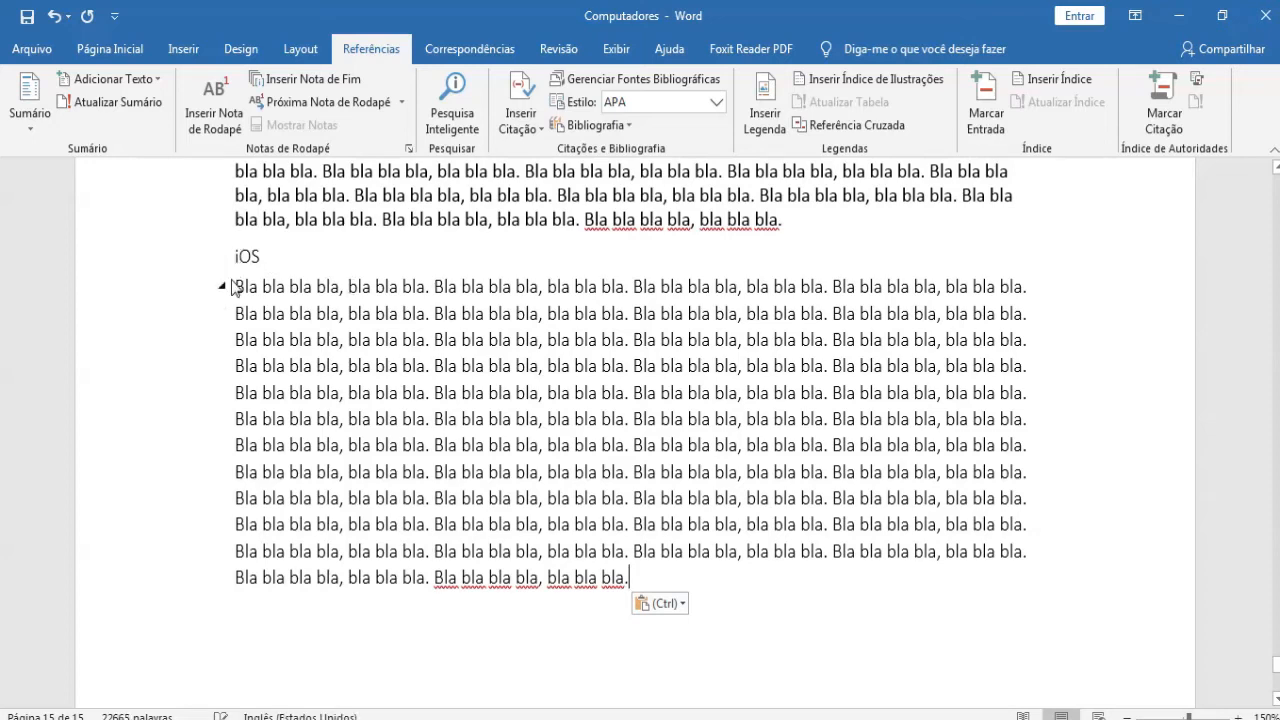
# Exclude the filler paragraph below "iOS" from the table of contents by setting it to Não Mostrar no Sumário
pyautogui.moveTo(232, 287); pyautogui.dragTo(748, 575)
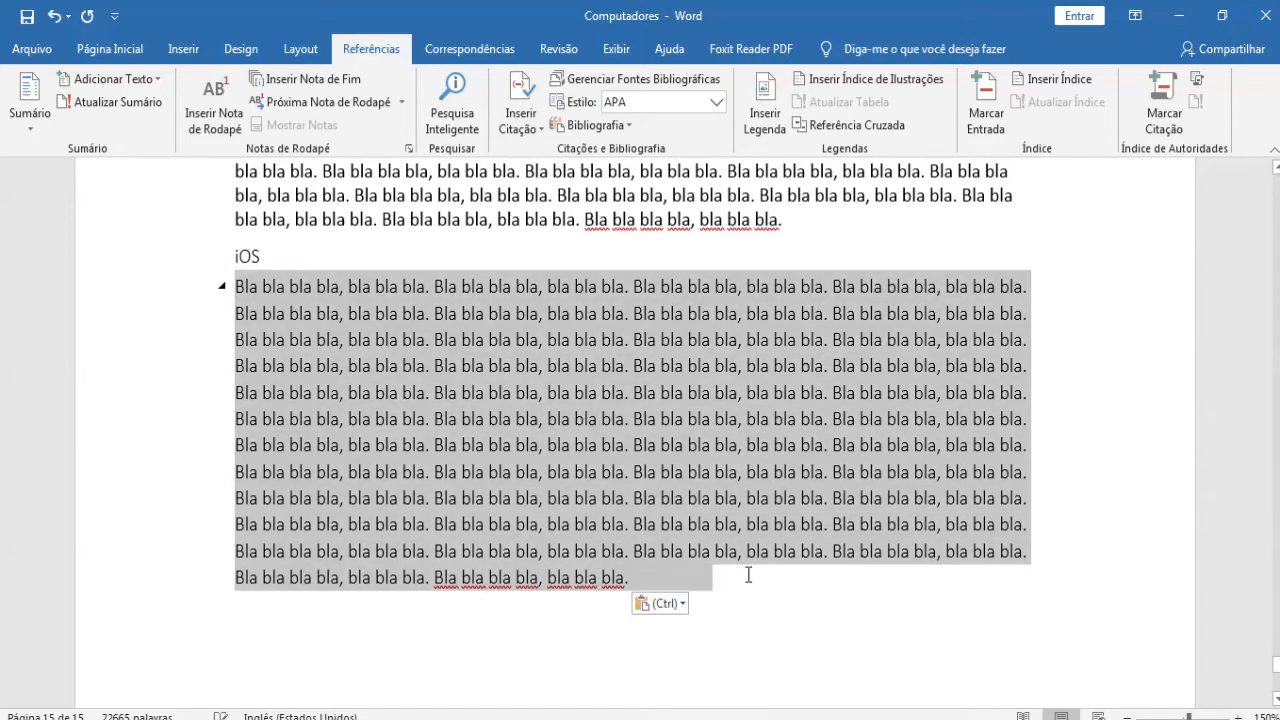
pyautogui.click(100, 79)
pyautogui.click(108, 172)
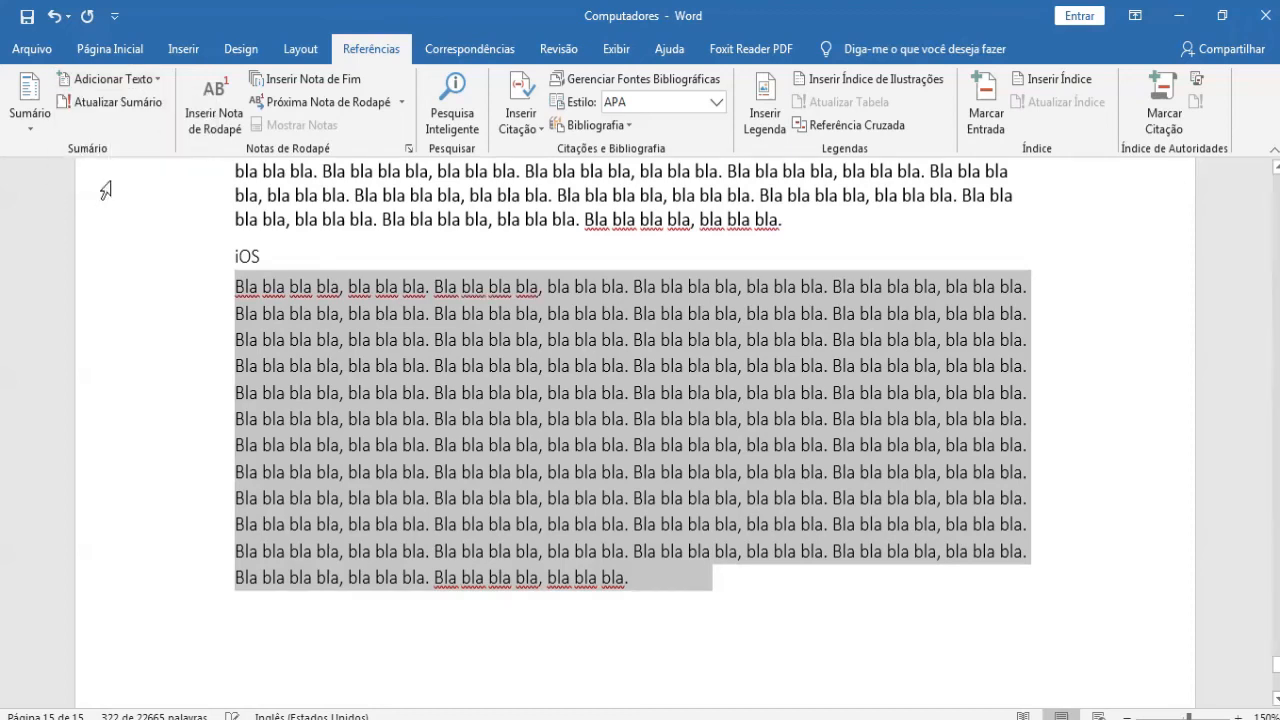
pyautogui.click(106, 79)
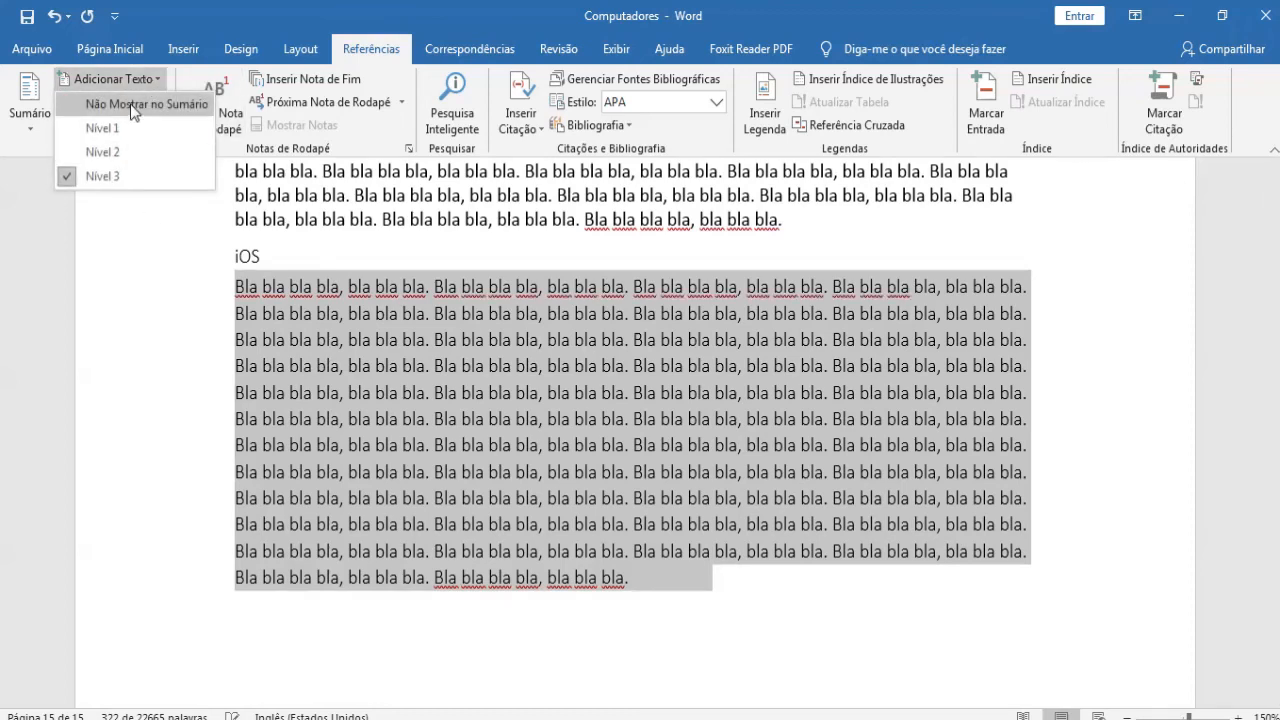
pyautogui.click(131, 104)
pyautogui.click(260, 316)
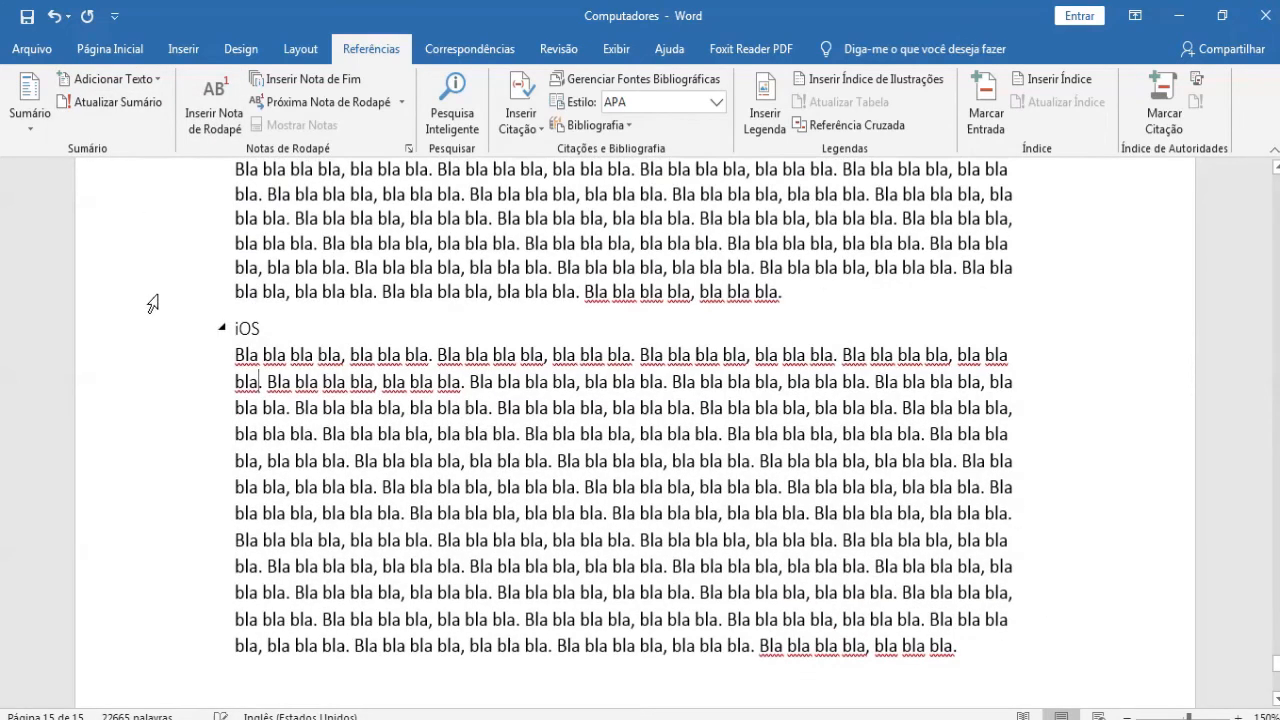
# Review the filler text around "iOS" and the preceding pages back to the start of the document
pyautogui.scroll(3, 376, 387)
pyautogui.scroll(-2, 497, 438)
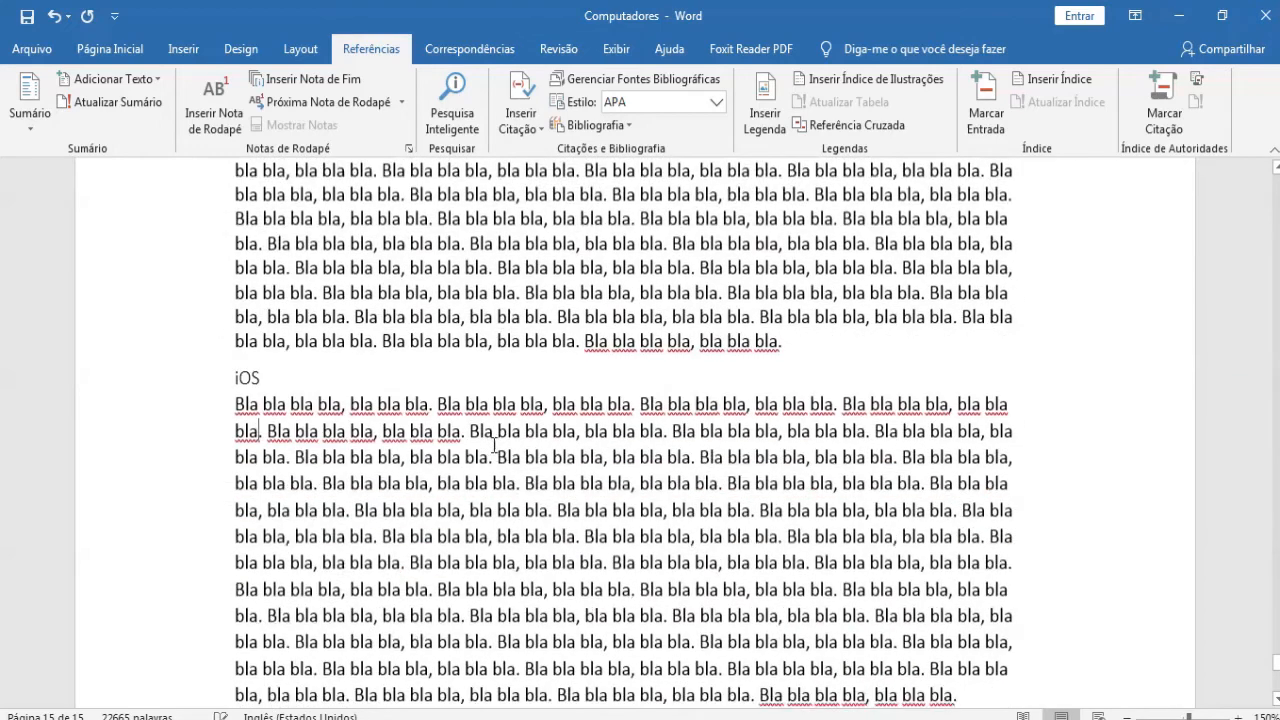
pyautogui.scroll(-3, 490, 446)
pyautogui.scroll(3, 305, 388)
pyautogui.scroll(3, 308, 390)
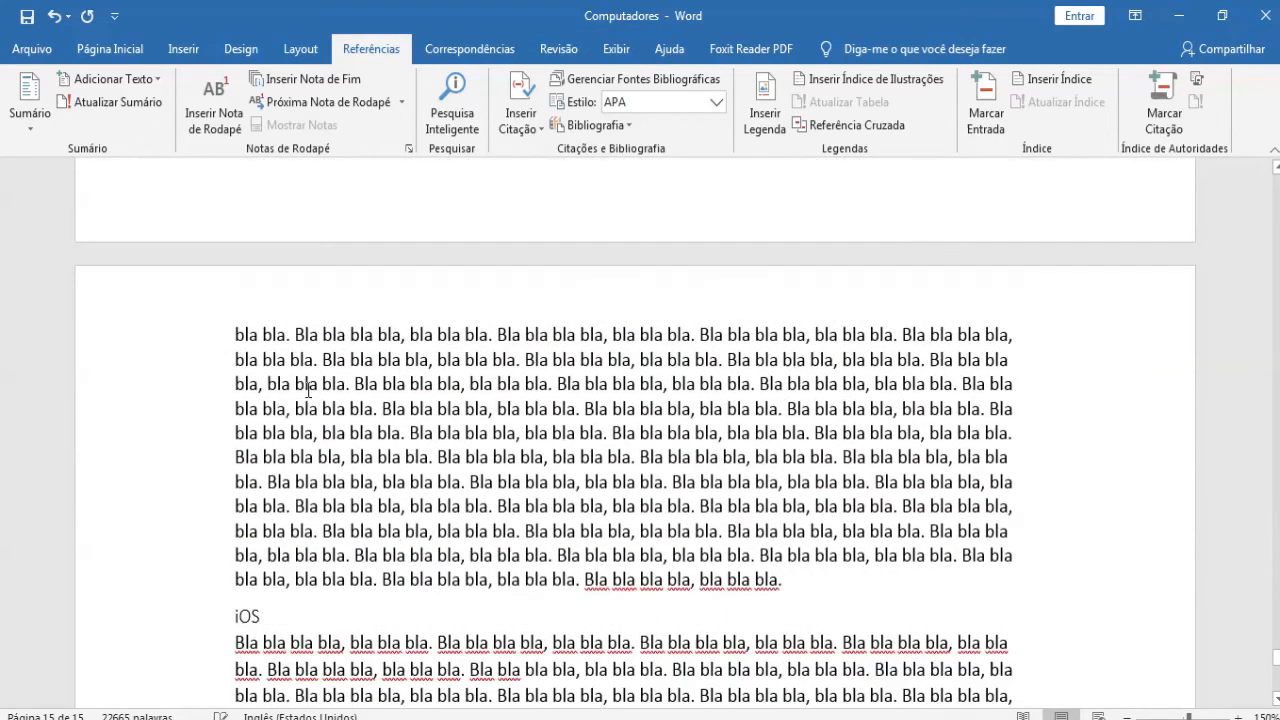
pyautogui.scroll(15, 308, 392)
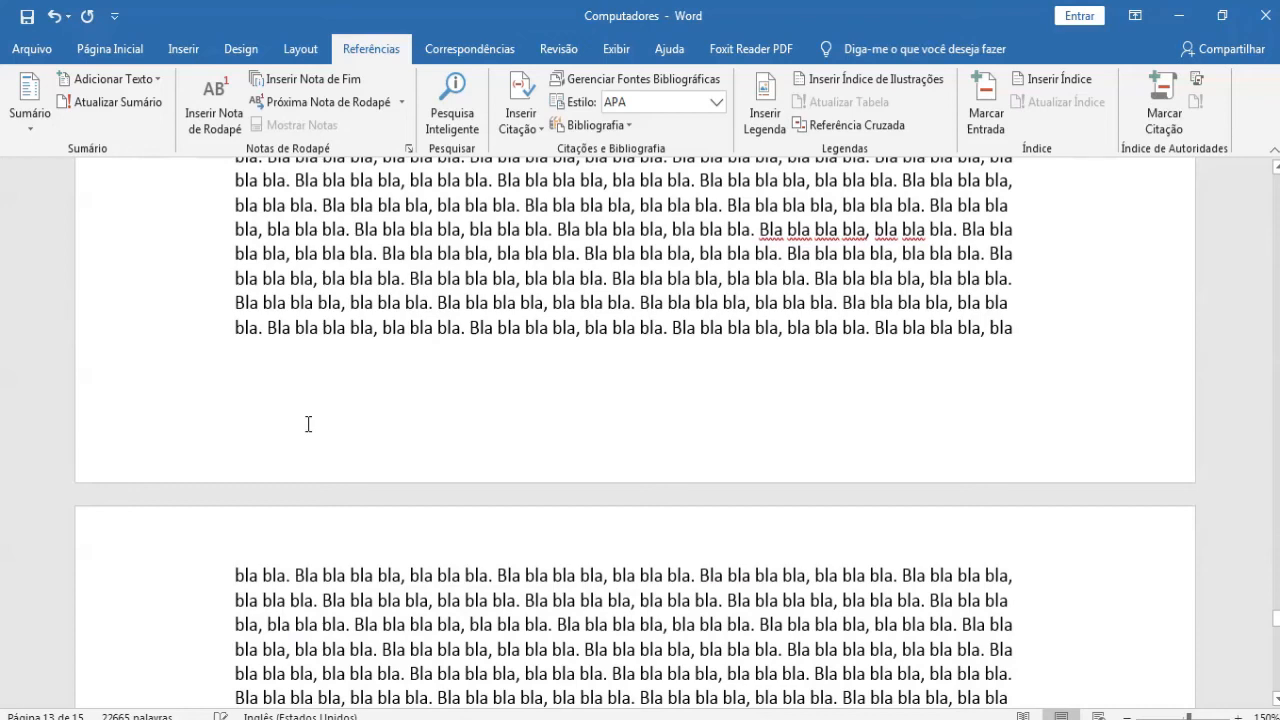
pyautogui.scroll(10, 308, 424)
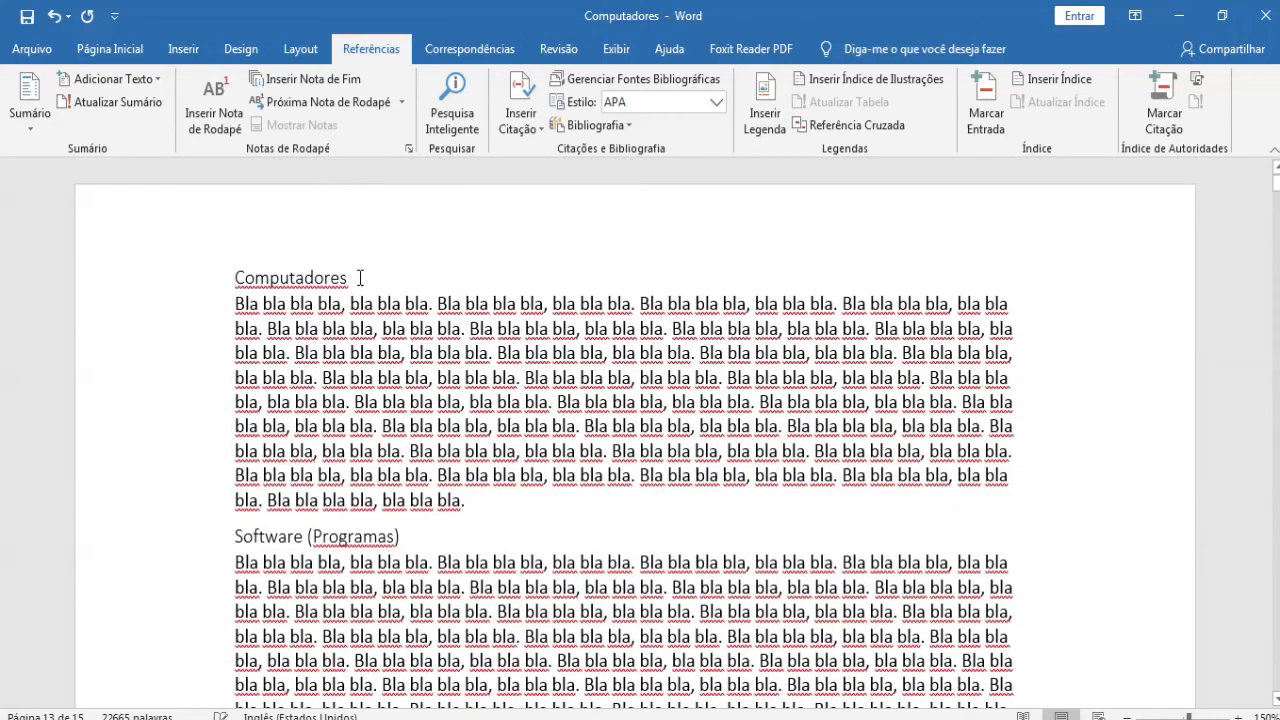
# Check the headings "Computadores", "Software (Programas)", "Word" and "Excel" in turn, highlighting each one
pyautogui.moveTo(359, 278); pyautogui.dragTo(224, 284)
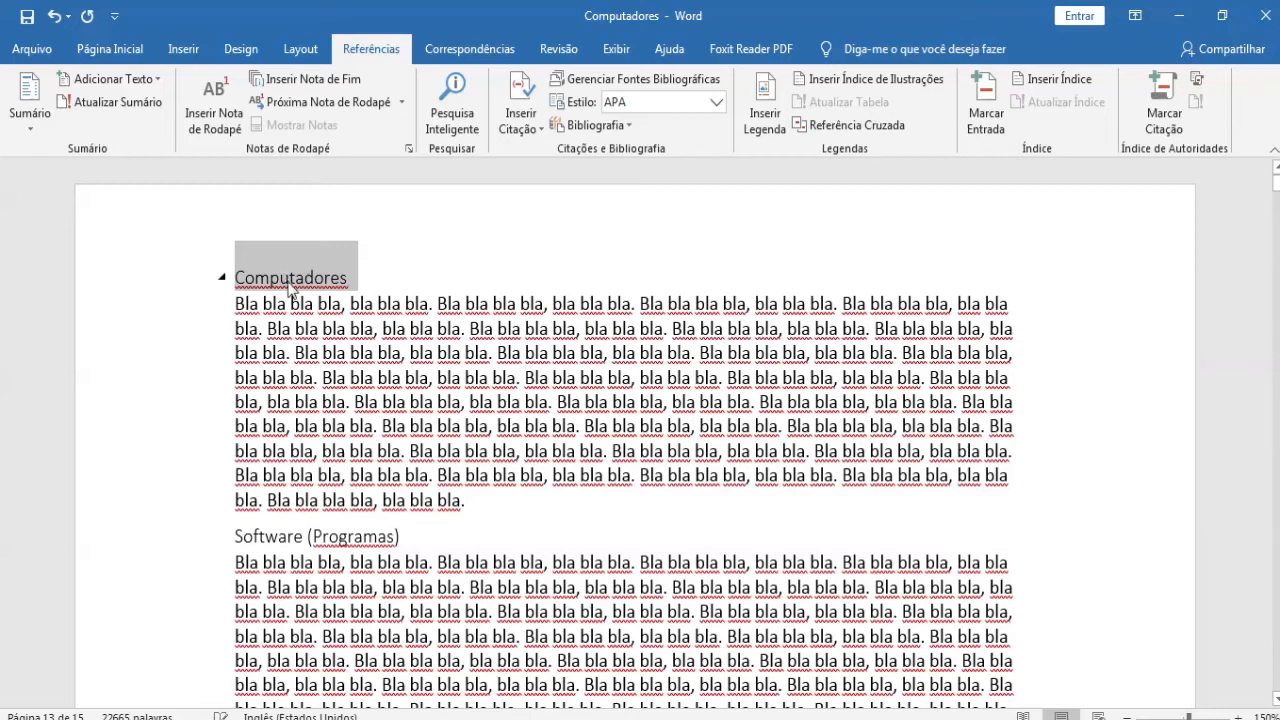
pyautogui.scroll(-2, 290, 287)
pyautogui.moveTo(238, 393); pyautogui.dragTo(411, 393)
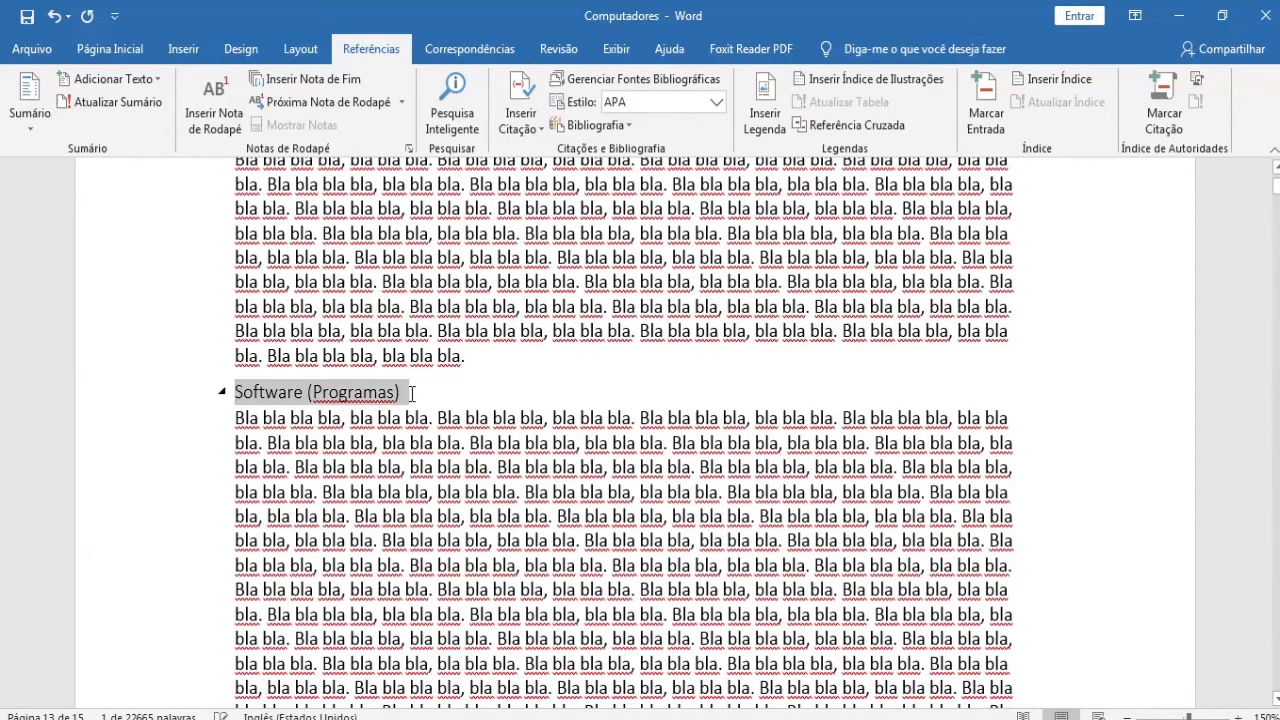
pyautogui.scroll(2, 311, 335)
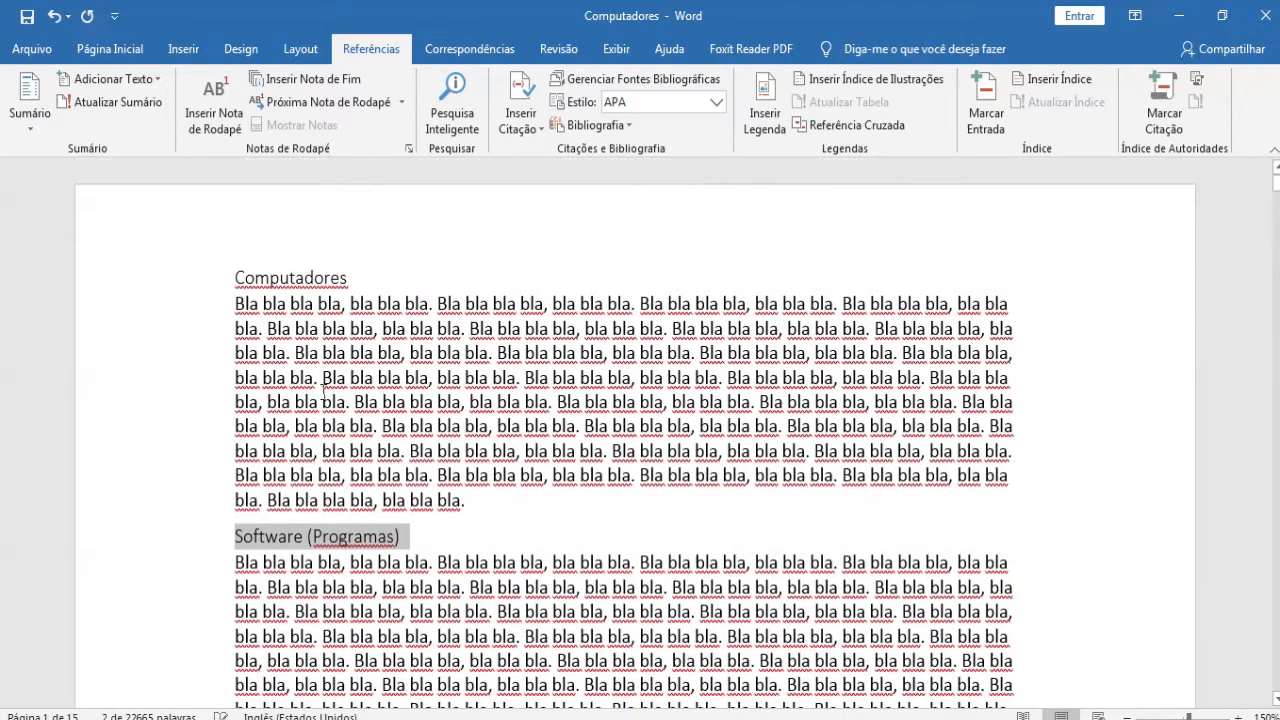
pyautogui.scroll(-6, 323, 392)
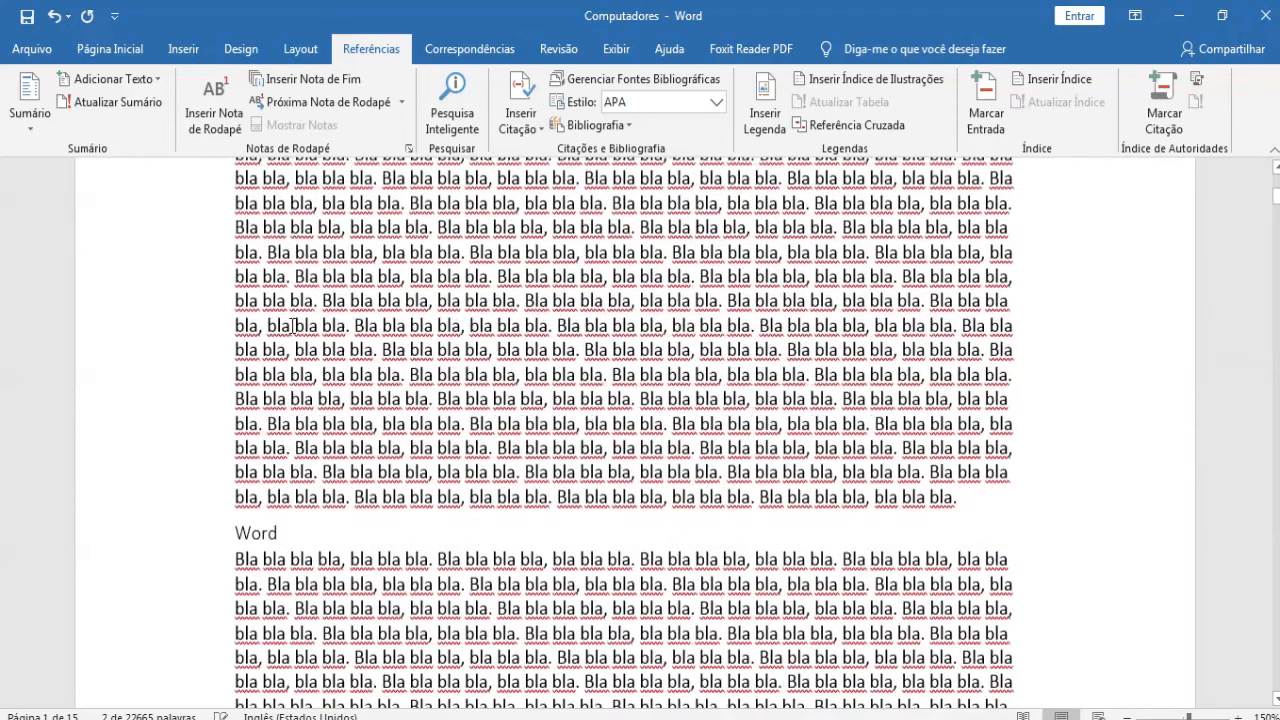
pyautogui.scroll(-3, 291, 325)
pyautogui.doubleClick(262, 343)
pyautogui.scroll(-1, 272, 314)
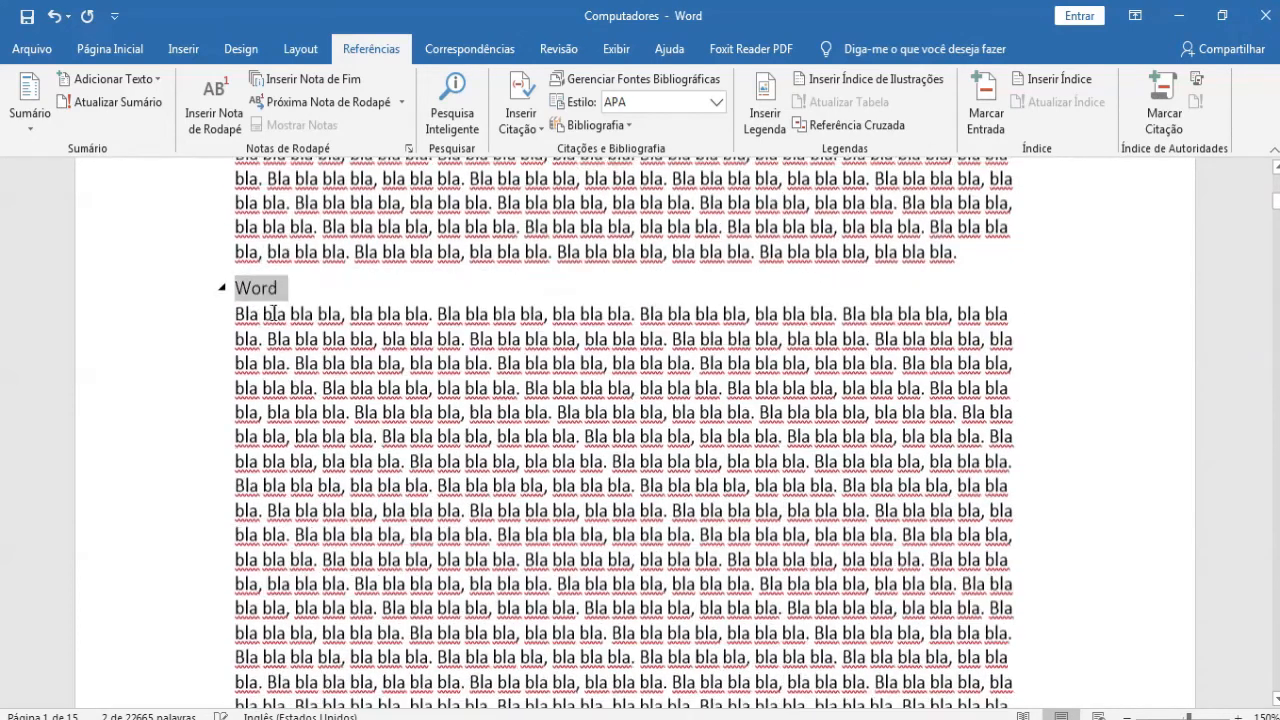
pyautogui.scroll(-8, 272, 314)
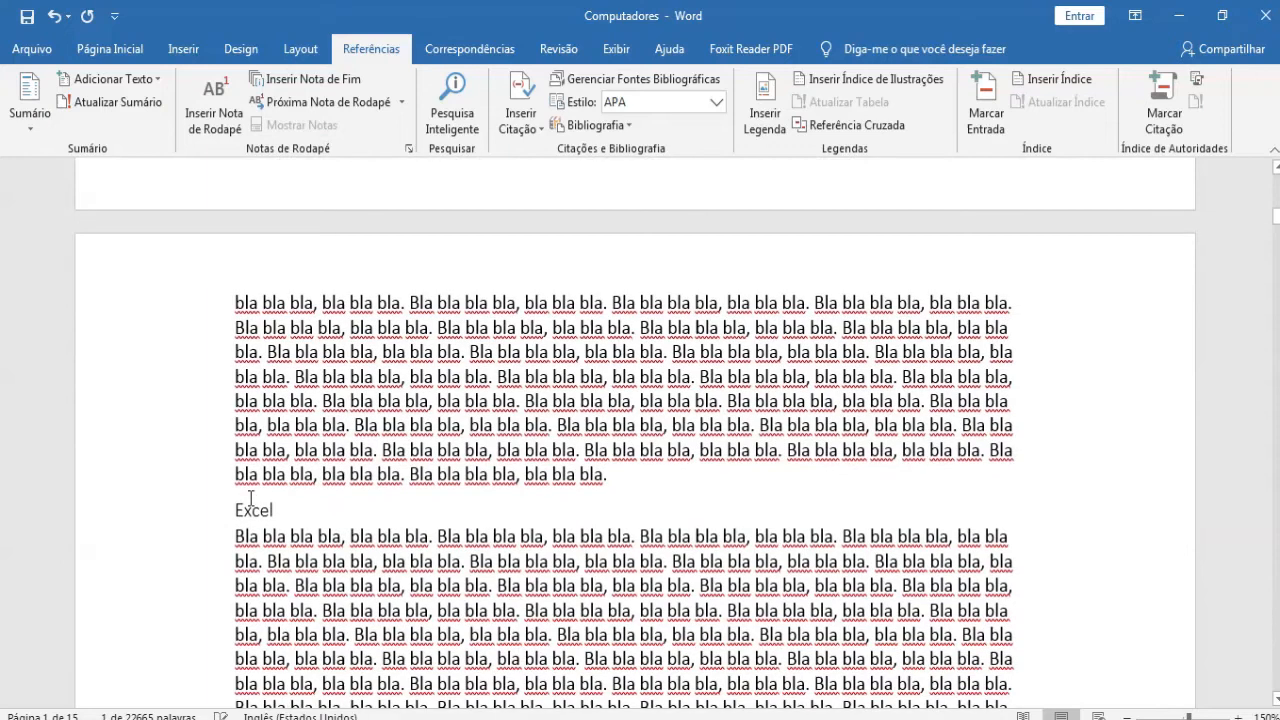
pyautogui.doubleClick(253, 510)
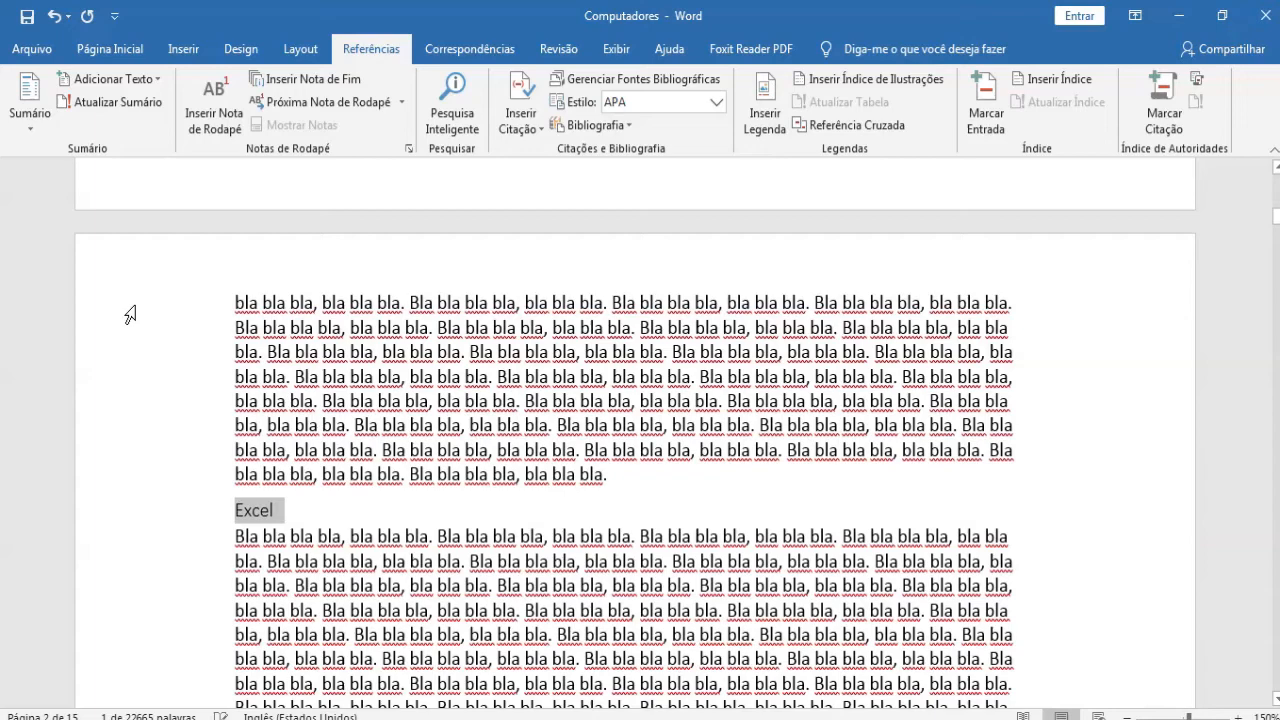
# Check the "Hardware" heading and examine the filler pages that follow it
pyautogui.scroll(-8, 128, 316)
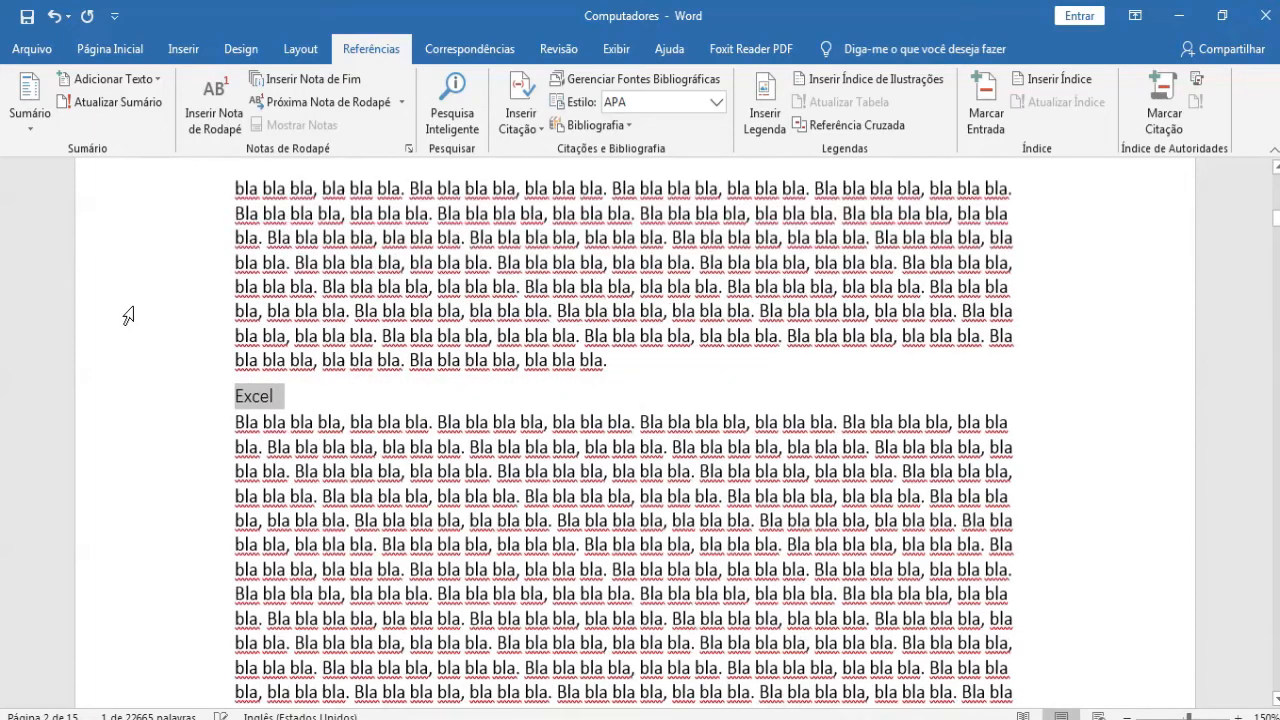
pyautogui.scroll(-10, 128, 316)
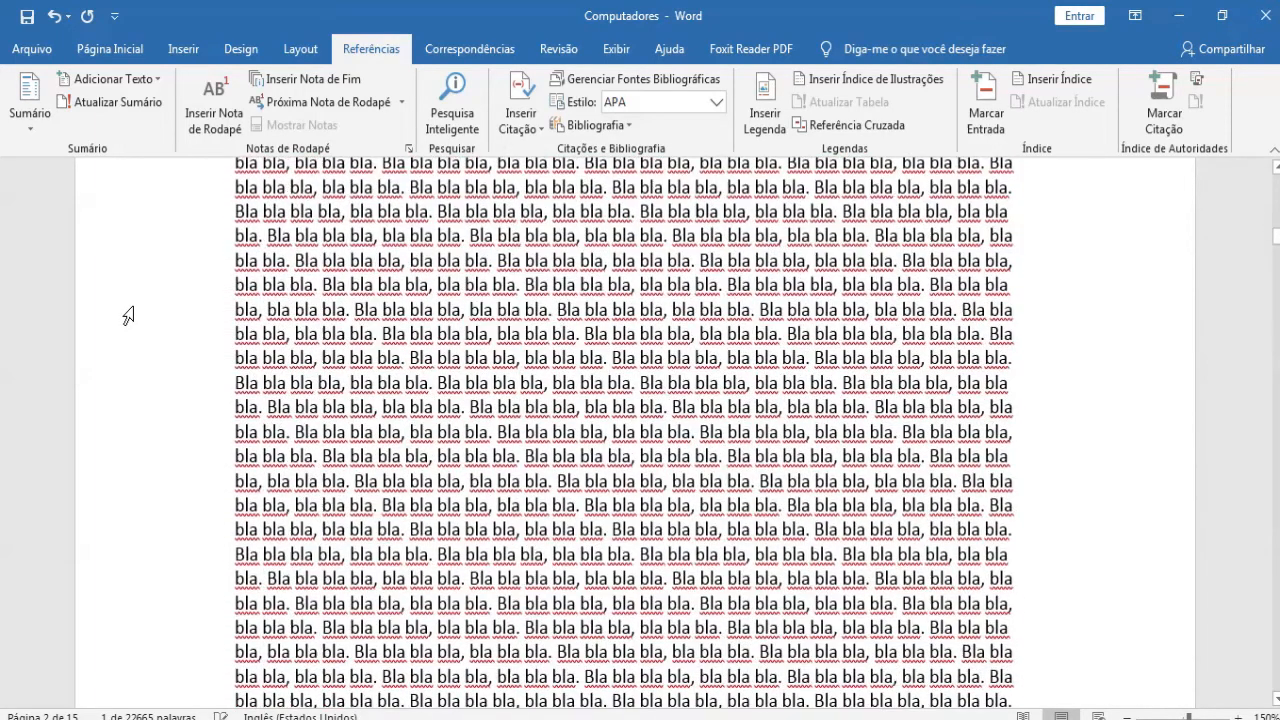
pyautogui.scroll(-10, 128, 316)
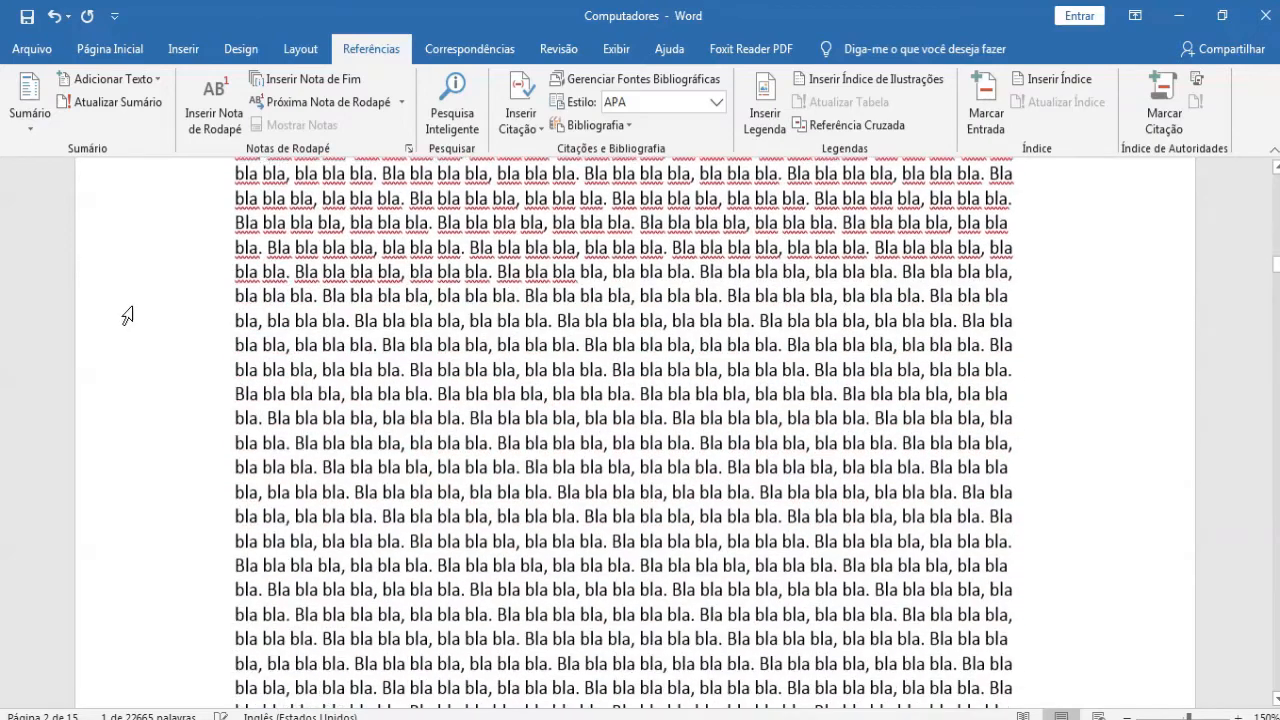
pyautogui.scroll(-5, 128, 316)
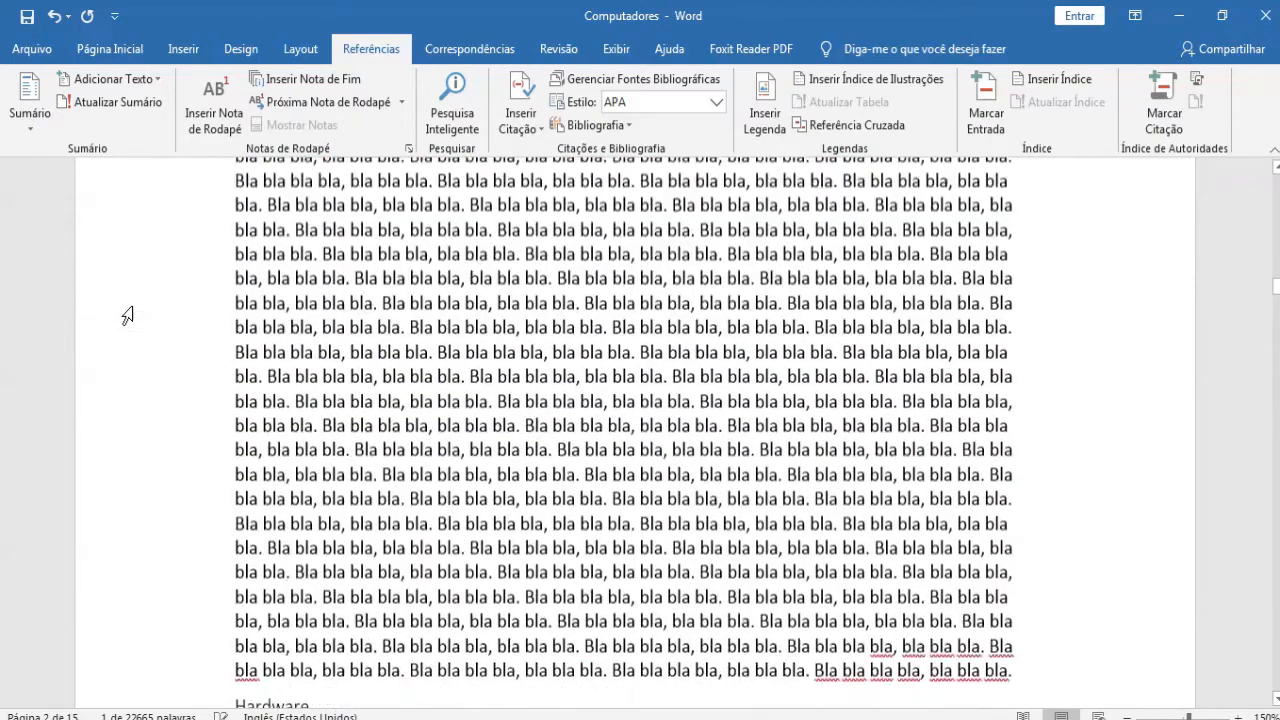
pyautogui.doubleClick(274, 376)
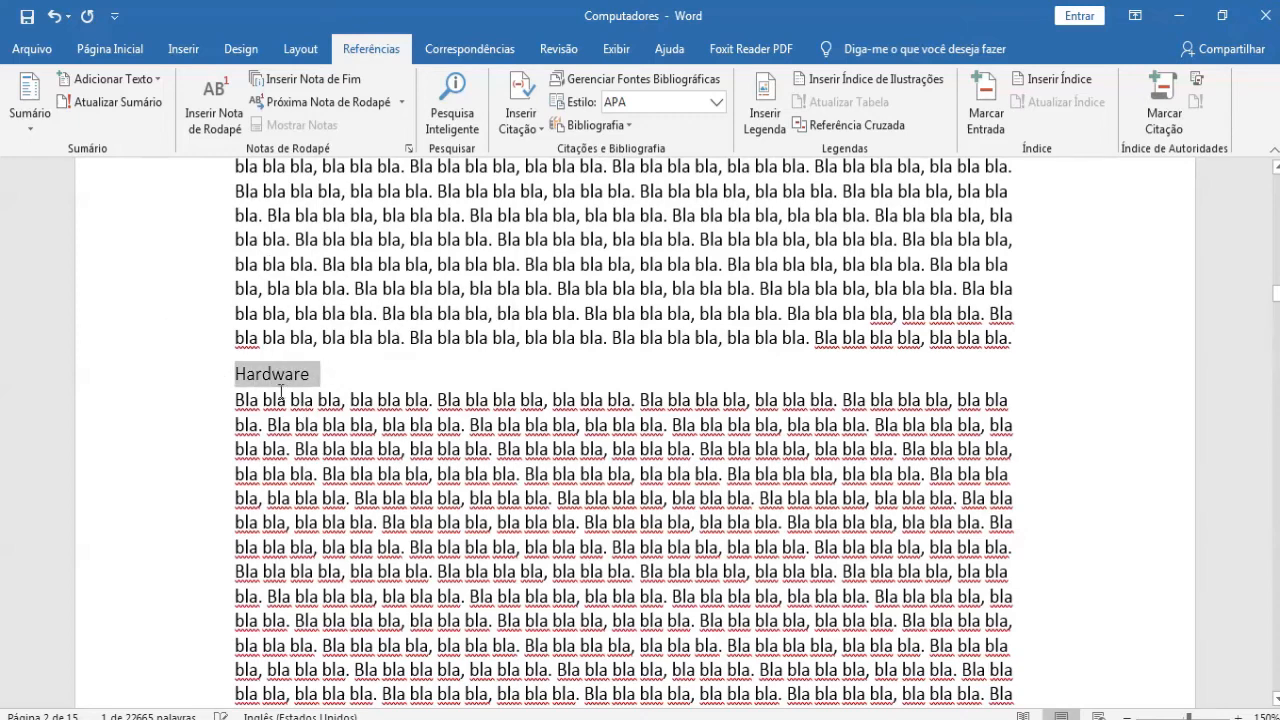
pyautogui.scroll(-4, 309, 370)
pyautogui.scroll(-10, 300, 349)
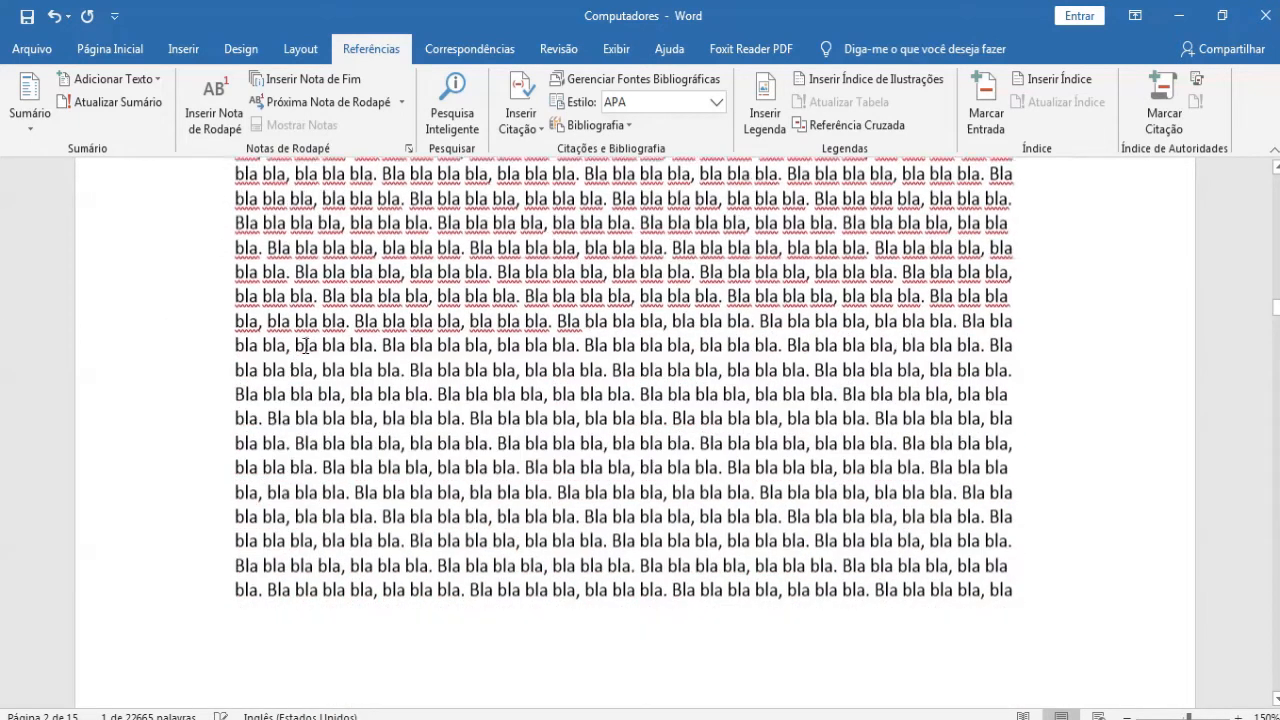
pyautogui.scroll(-10, 280, 357)
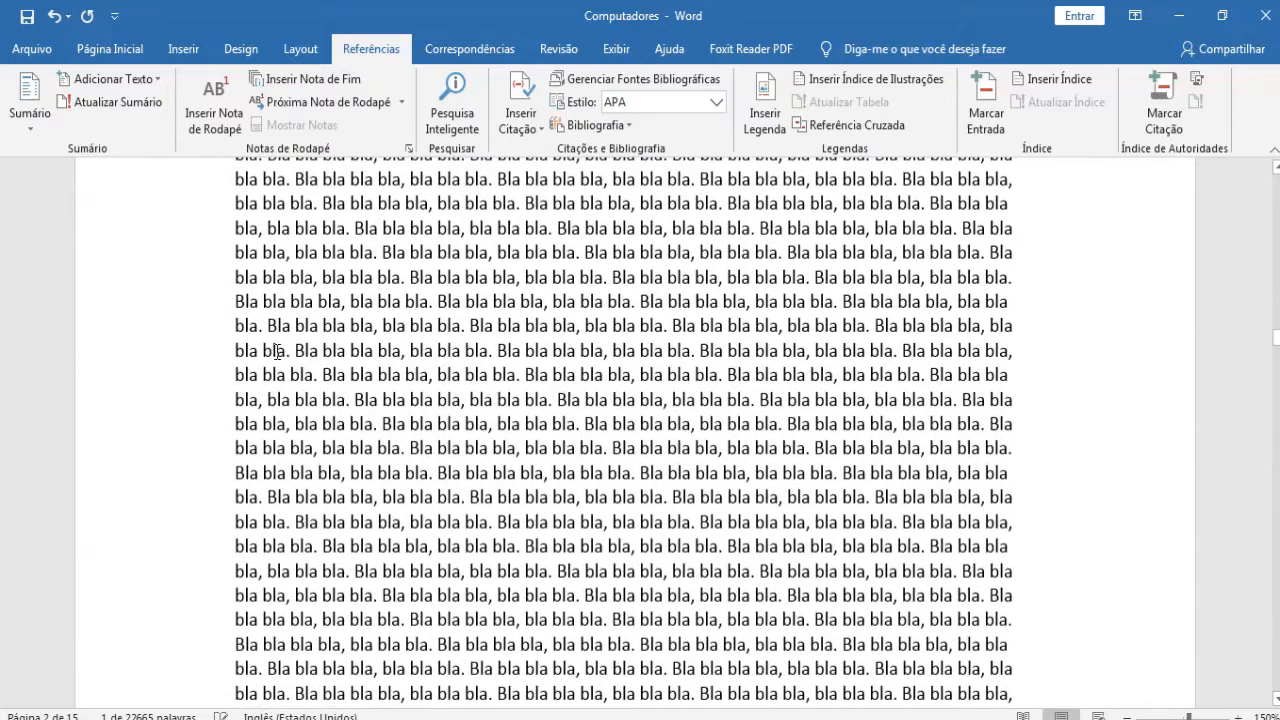
pyautogui.scroll(-10, 269, 361)
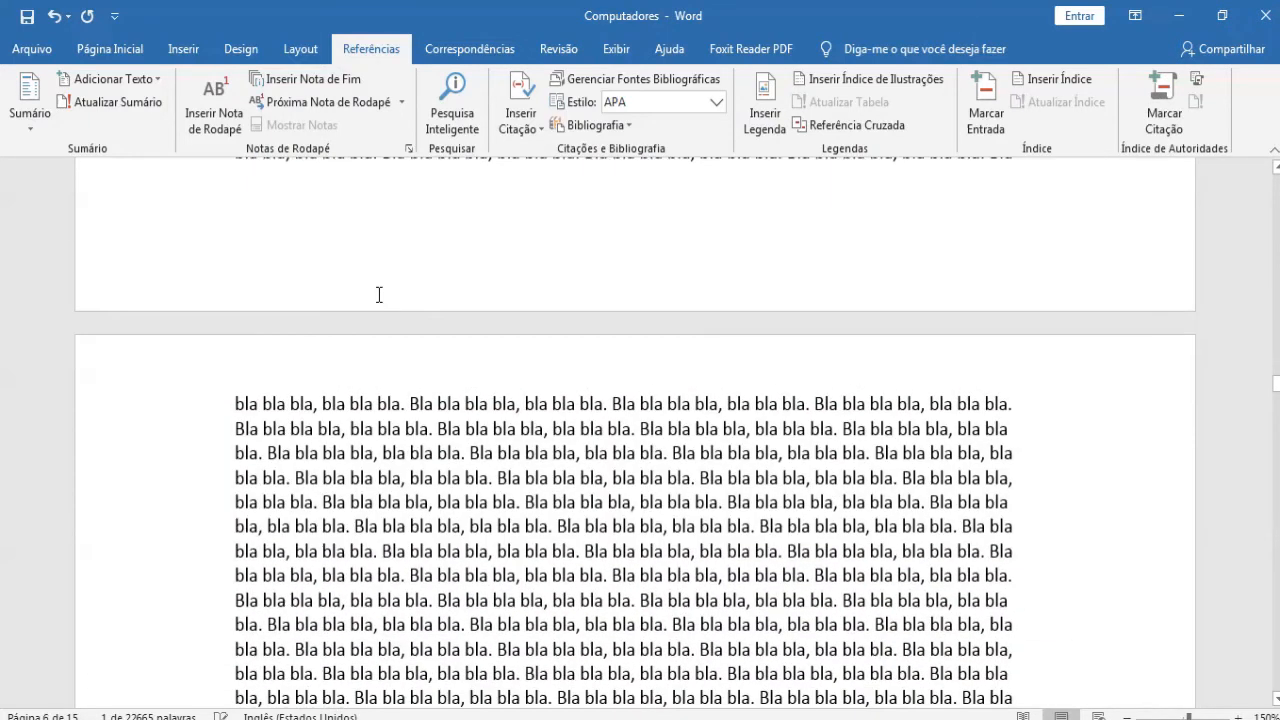
# Insert several empty lines above the "Computadores" heading at the beginning of the document
pyautogui.hotkey('ctrl', 'Home')
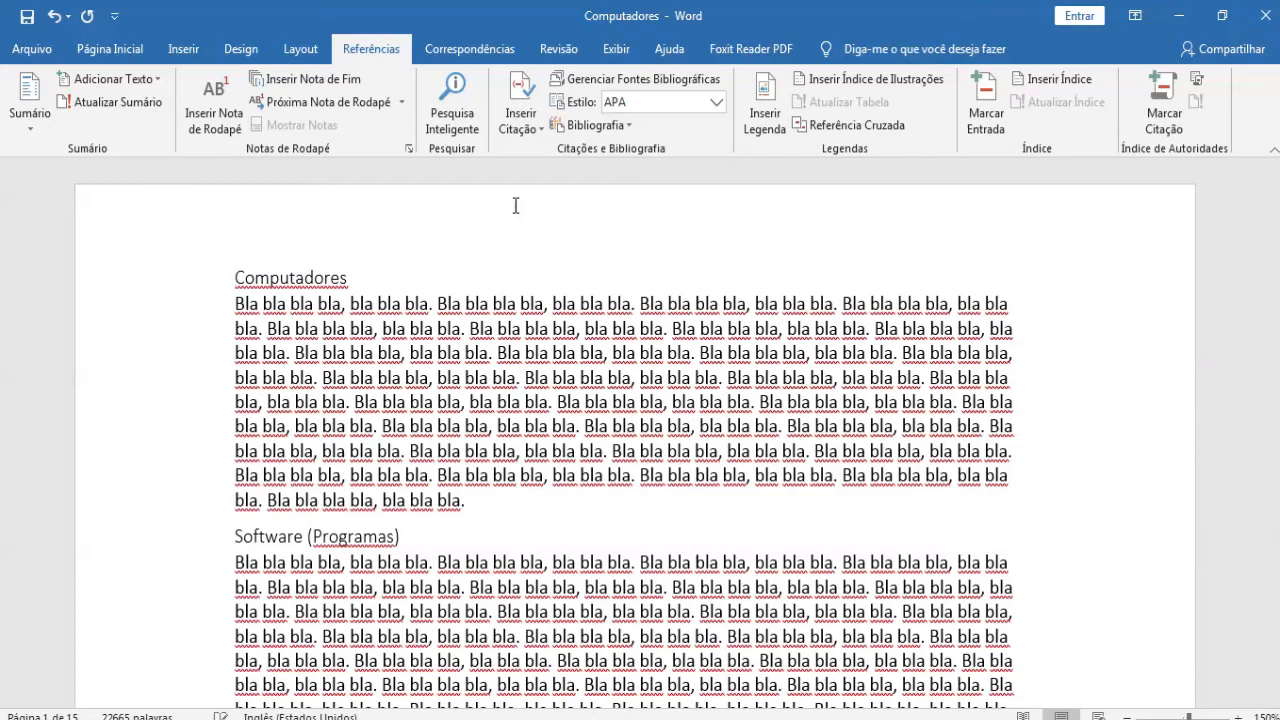
pyautogui.press('Return')
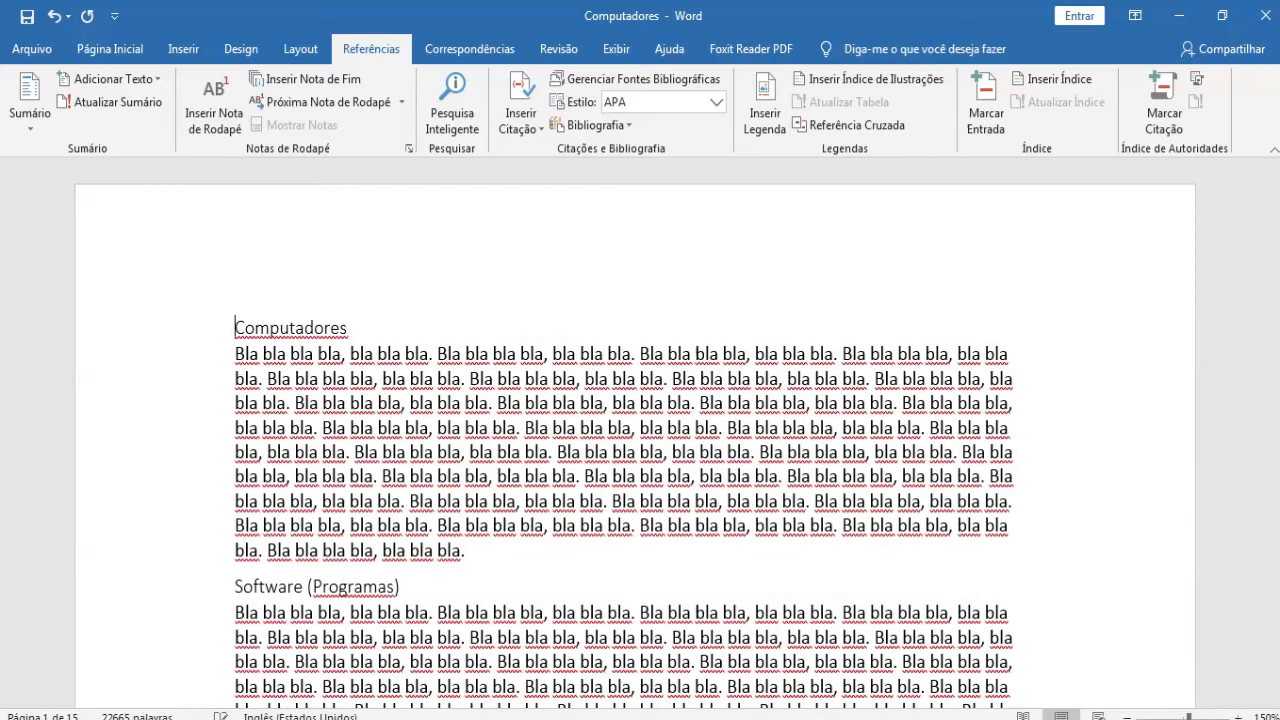
pyautogui.press('Up')
pyautogui.press('Up')
pyautogui.press('Down')
pyautogui.press('Return')
pyautogui.press('Return')
pyautogui.press('Return')
pyautogui.press('Return')
pyautogui.press('Return')
pyautogui.press('Return')
pyautogui.press('Return')
pyautogui.press('Return')
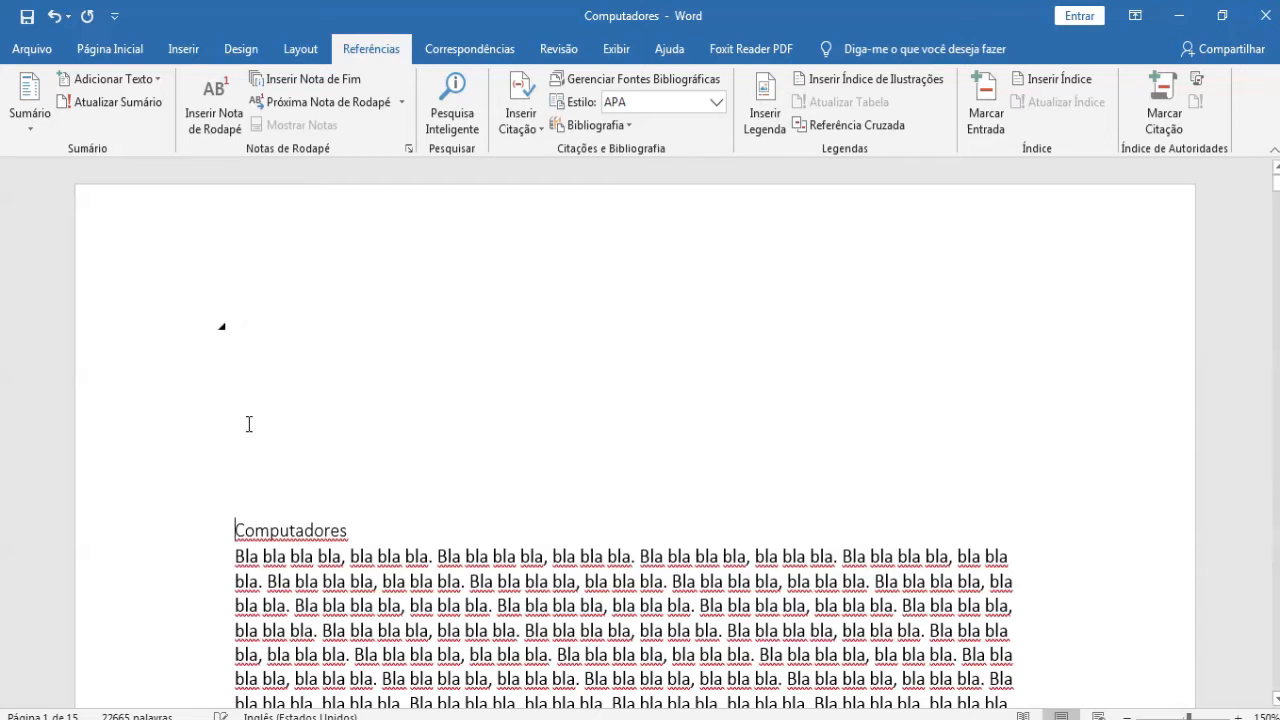
pyautogui.moveTo(326, 507); pyautogui.dragTo(122, 280)
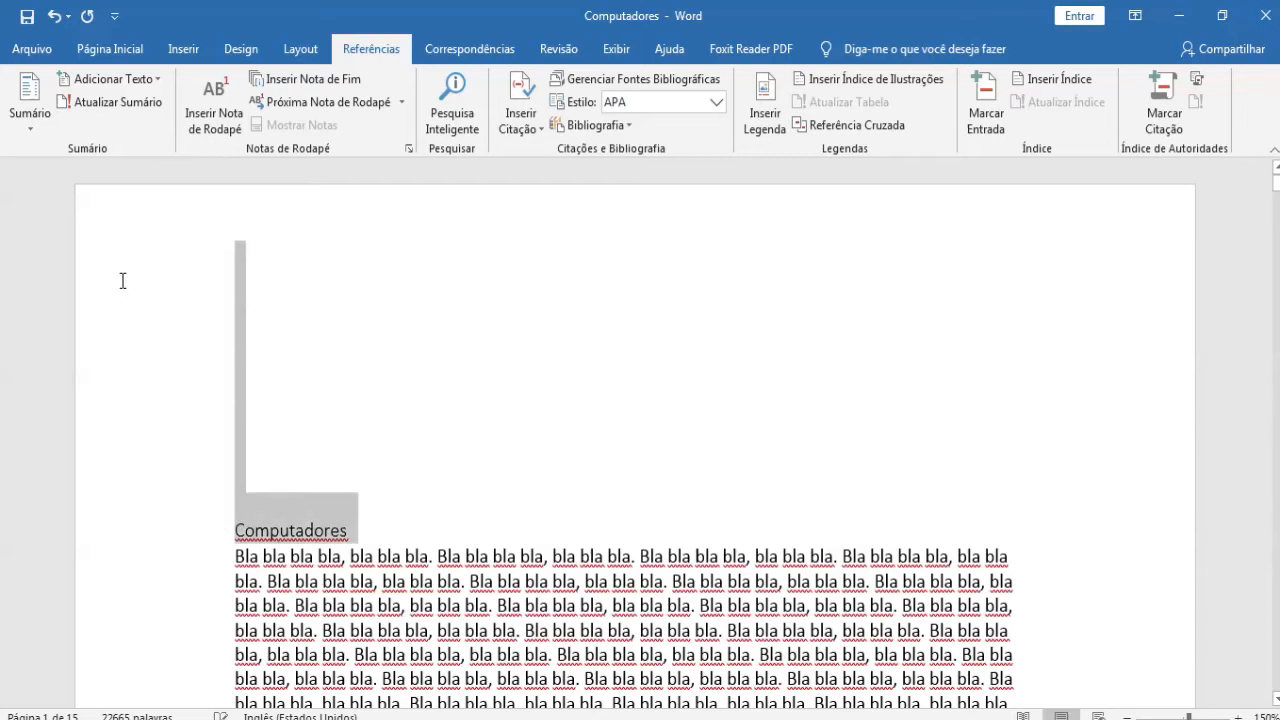
pyautogui.click(266, 267)
pyautogui.moveTo(242, 246); pyautogui.dragTo(130, 280)
pyautogui.click(340, 507)
pyautogui.click(270, 276)
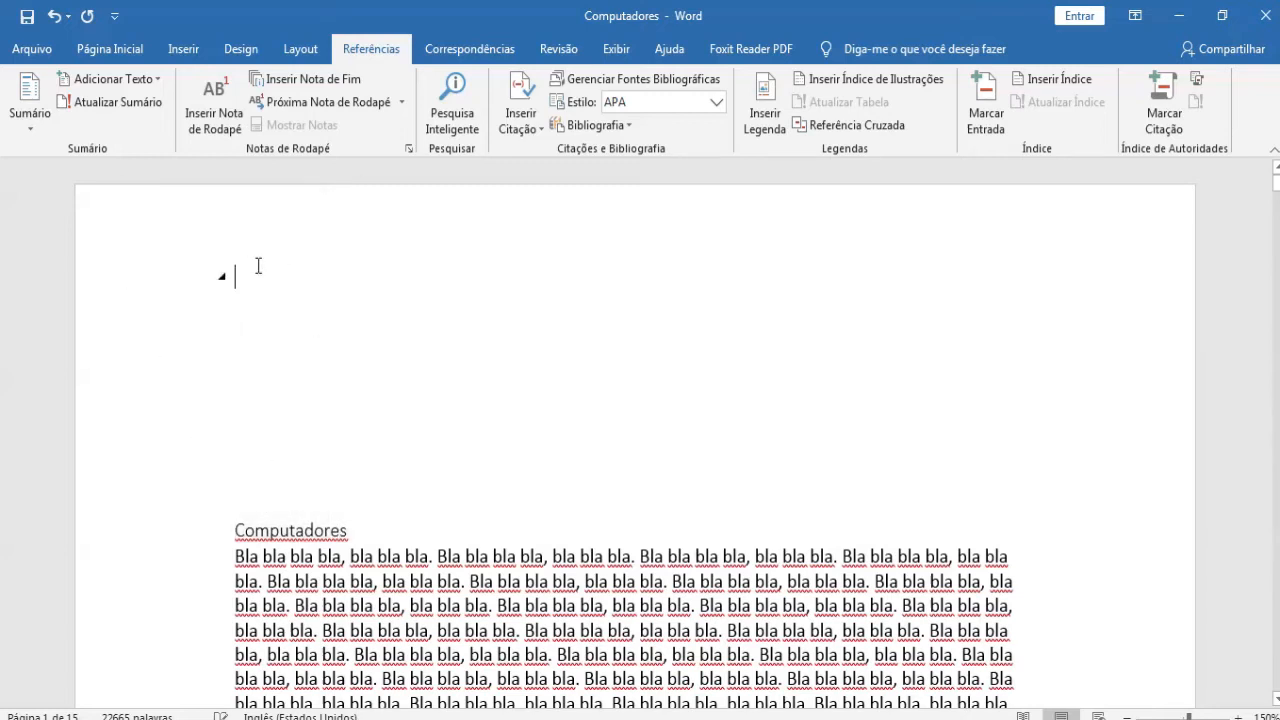
pyautogui.moveTo(258, 266); pyautogui.dragTo(306, 480)
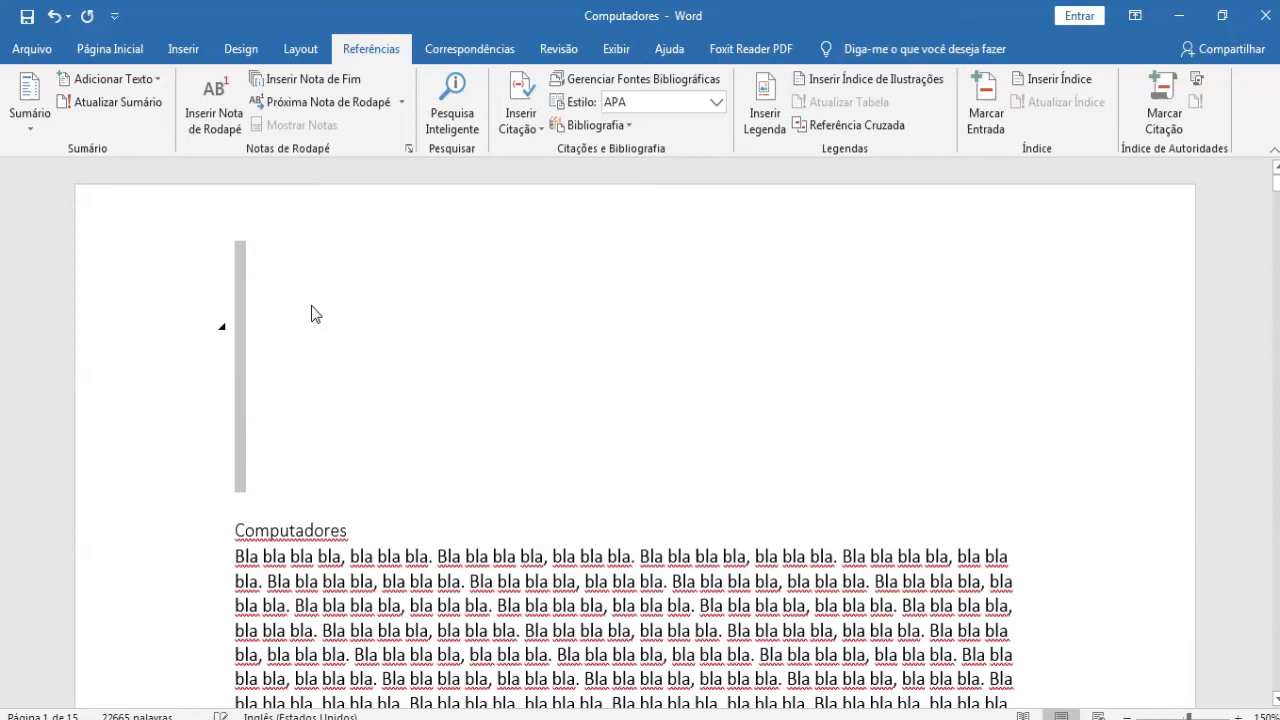
# Increase the font size of the empty lines above "Computadores" to 14, and delete those lines
pyautogui.press('Down')
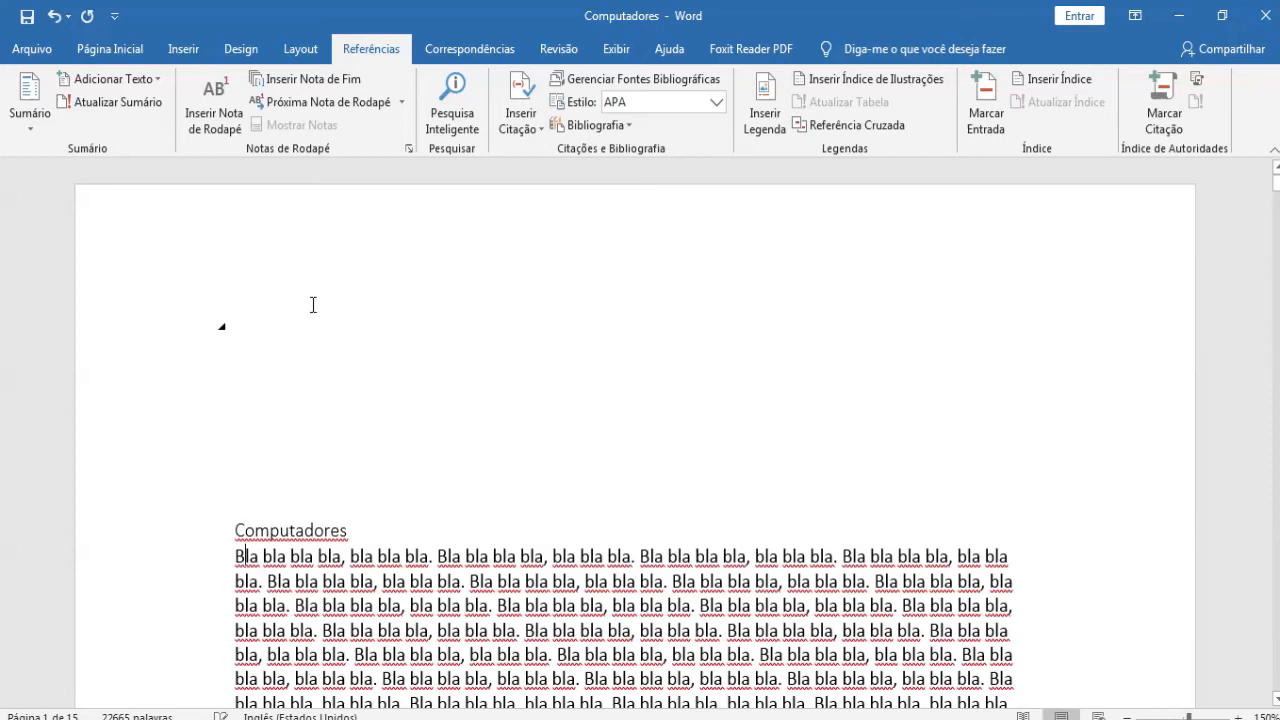
pyautogui.press('Up')
pyautogui.press('Left')
pyautogui.hotkey('shift', 'Up')
pyautogui.hotkey('shift', 'Up')
pyautogui.hotkey('shift', 'Up')
pyautogui.hotkey('shift', 'Up')
pyautogui.hotkey('shift', 'Up')
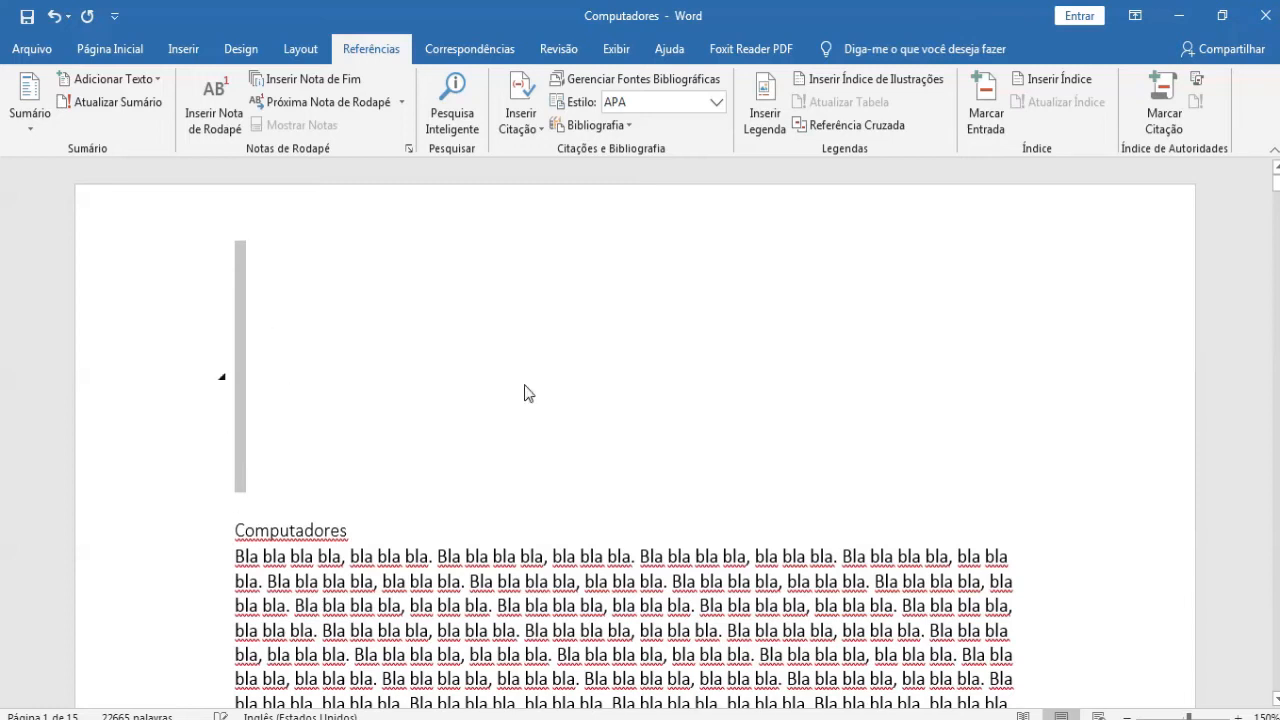
pyautogui.click(108, 48)
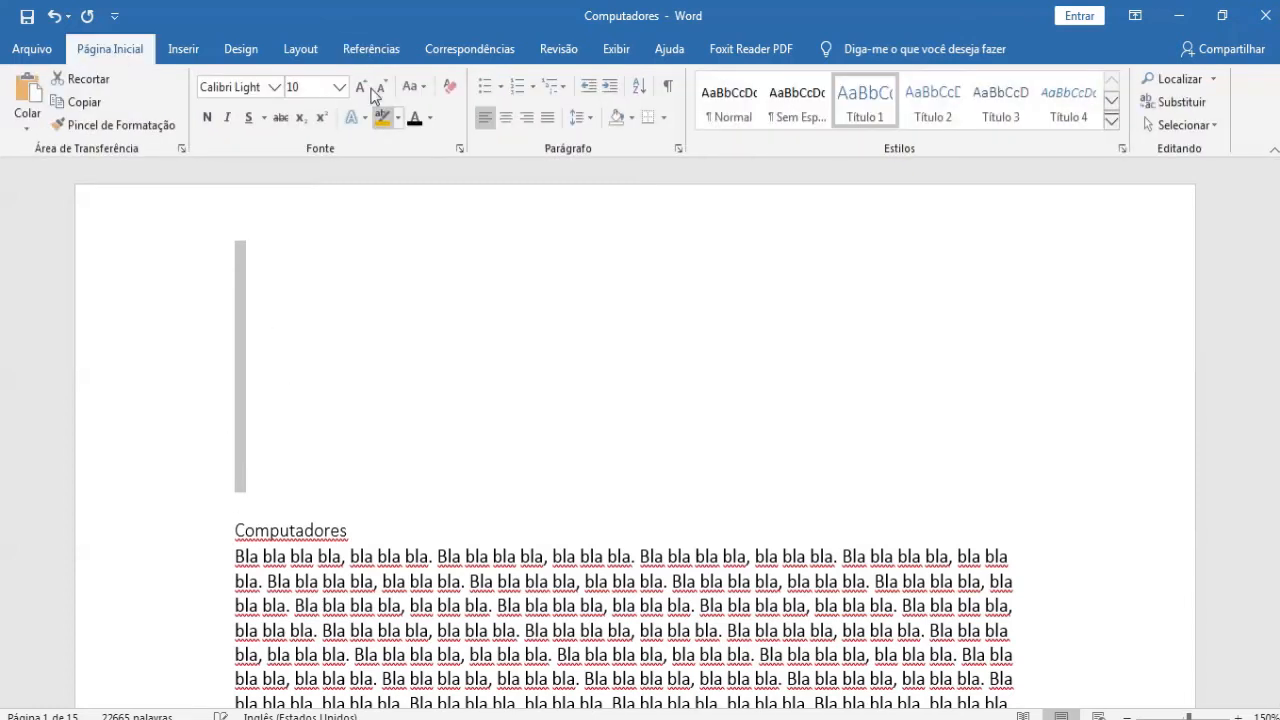
pyautogui.click(361, 88)
pyautogui.click(361, 88)
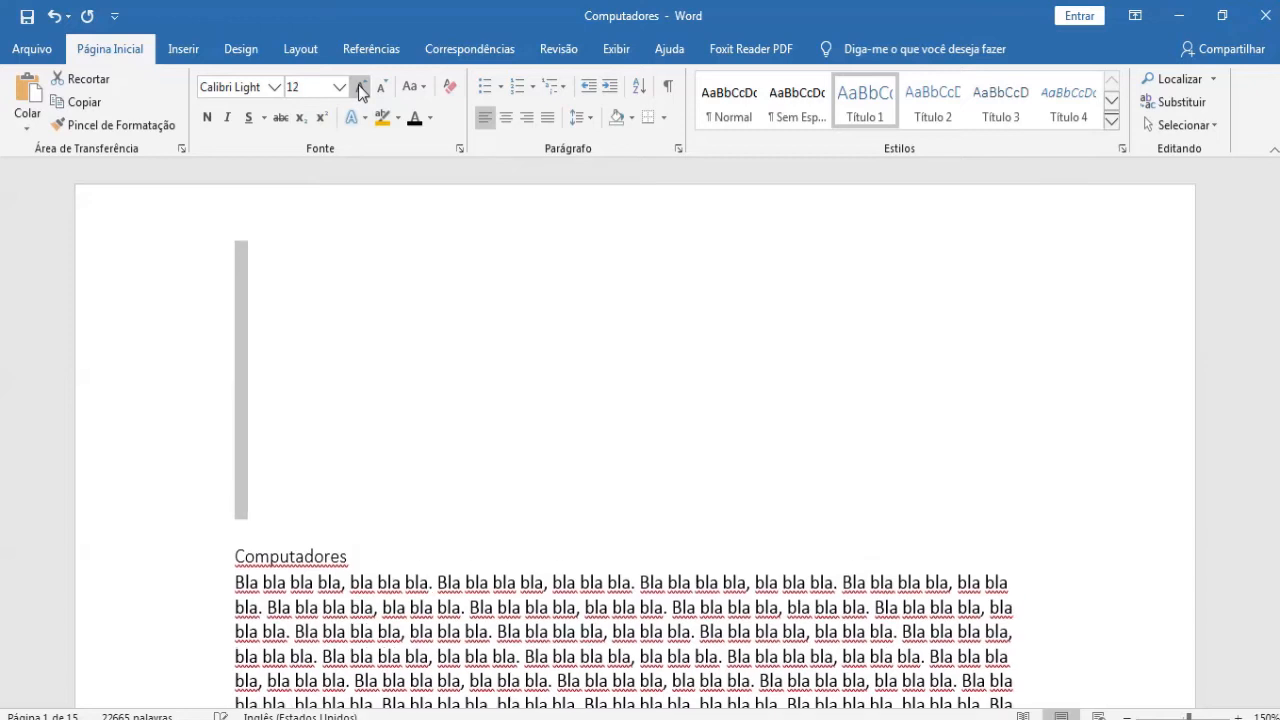
pyautogui.click(361, 88)
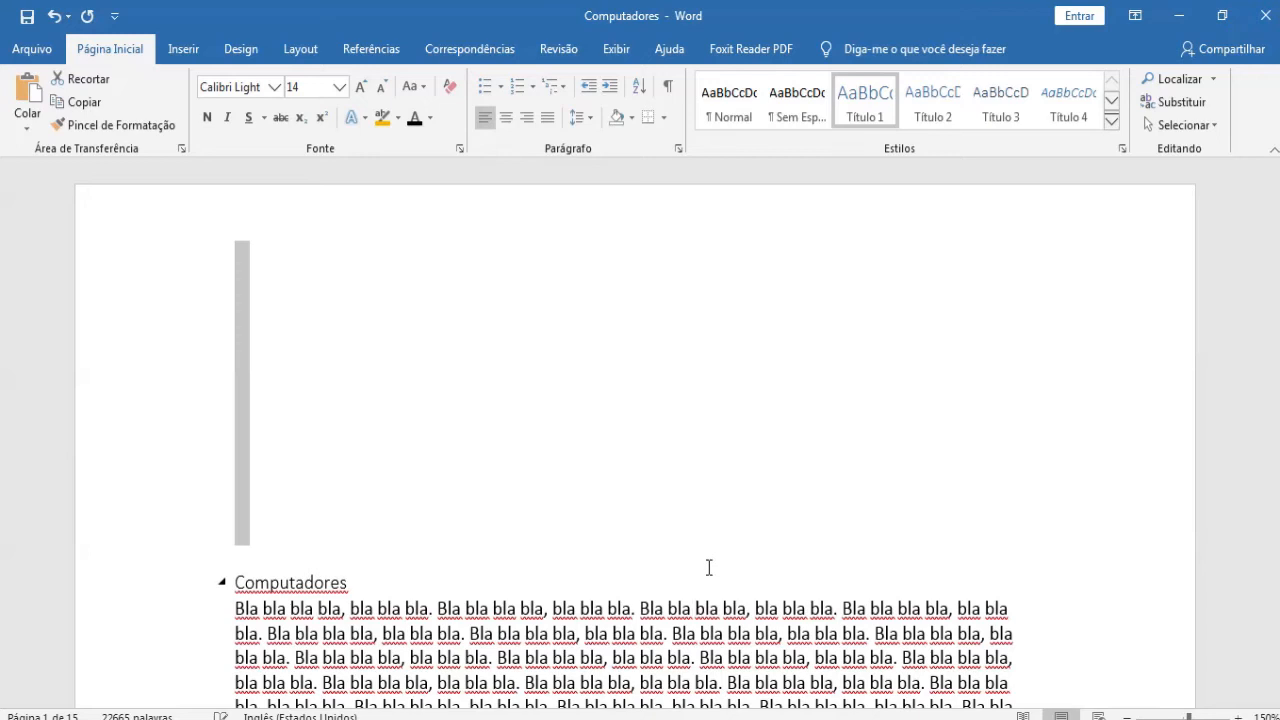
pyautogui.press('Delete')
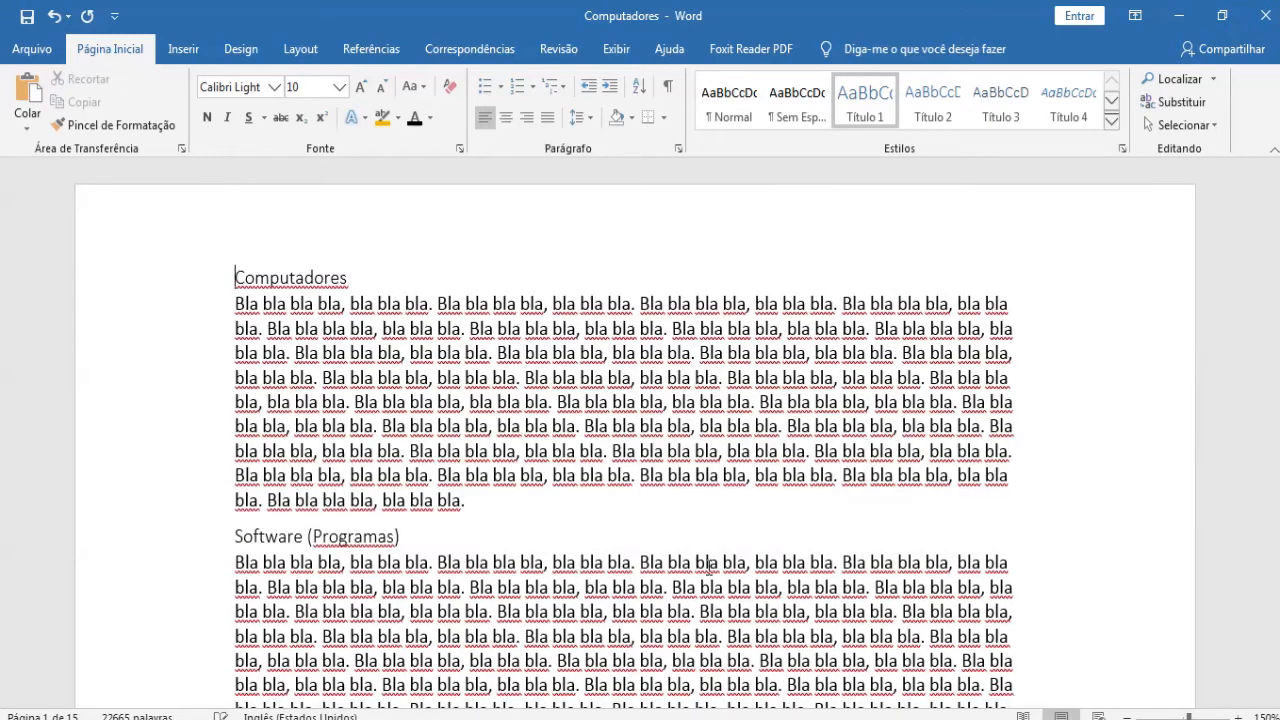
# Insert a page break before "Computadores" and place the cursor at the start of the blank first page
pyautogui.hotkey('ctrl', 'Return')
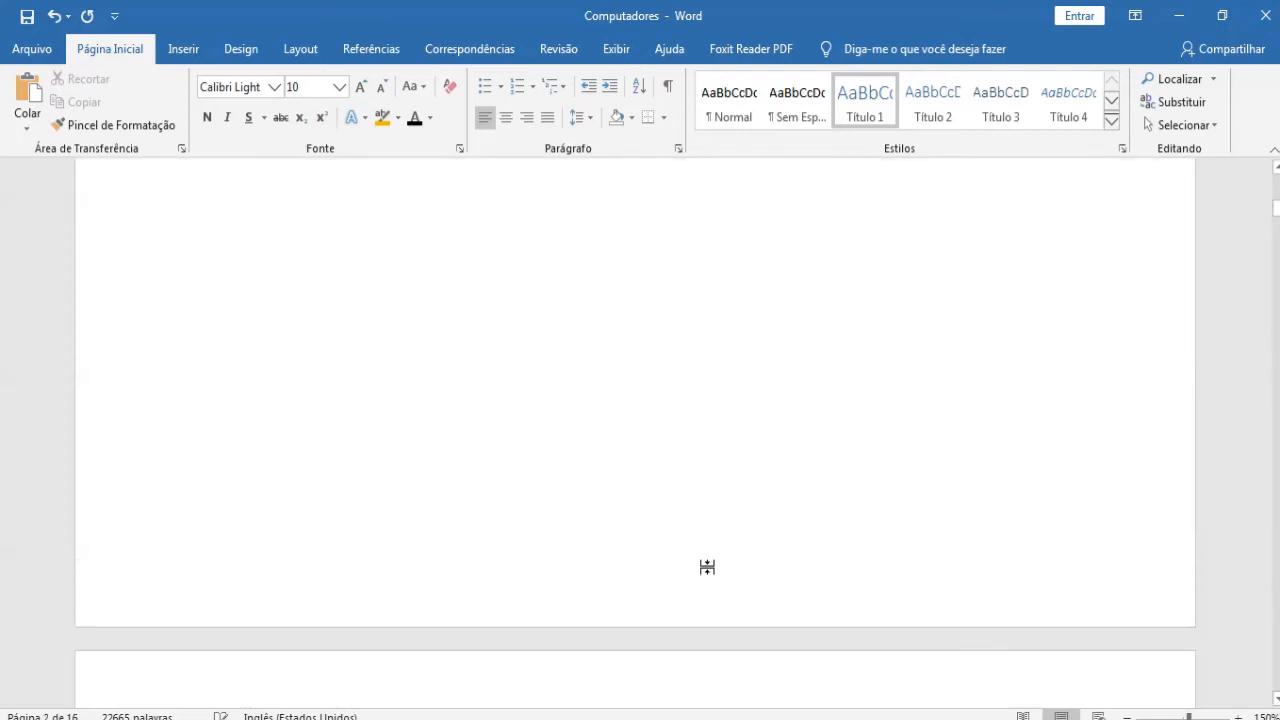
pyautogui.scroll(10, 380, 515)
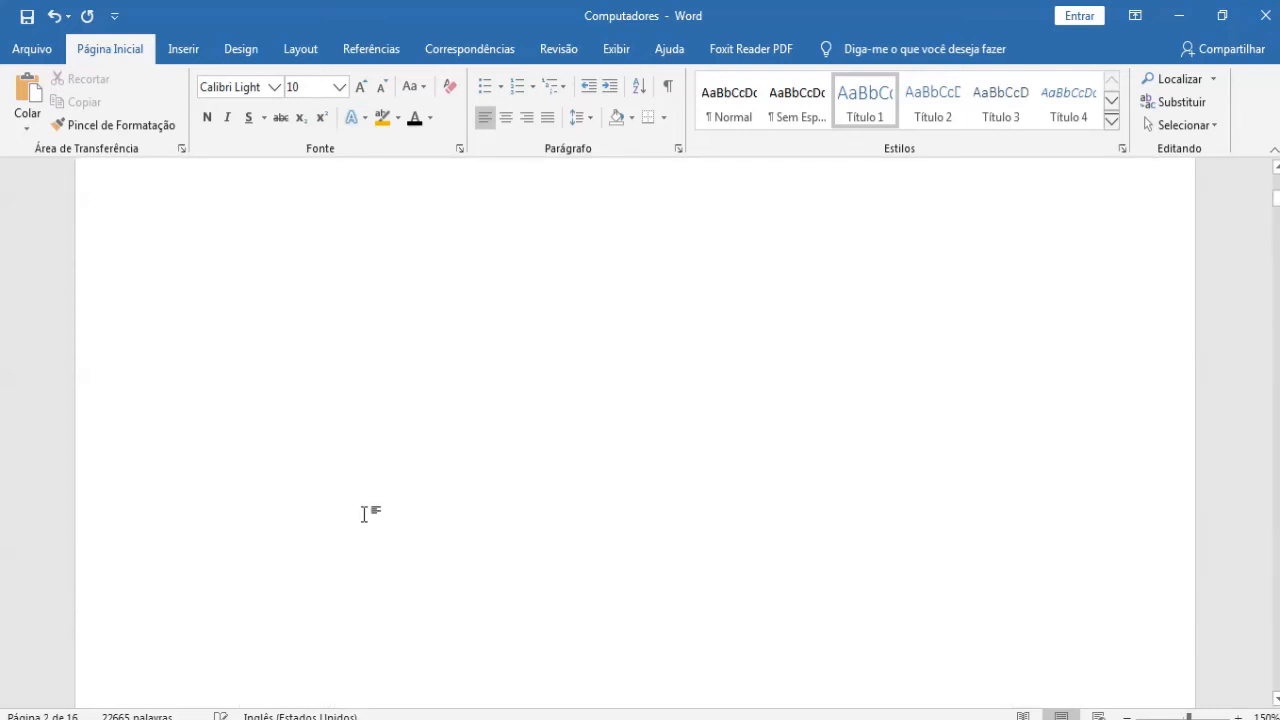
pyautogui.click(277, 271)
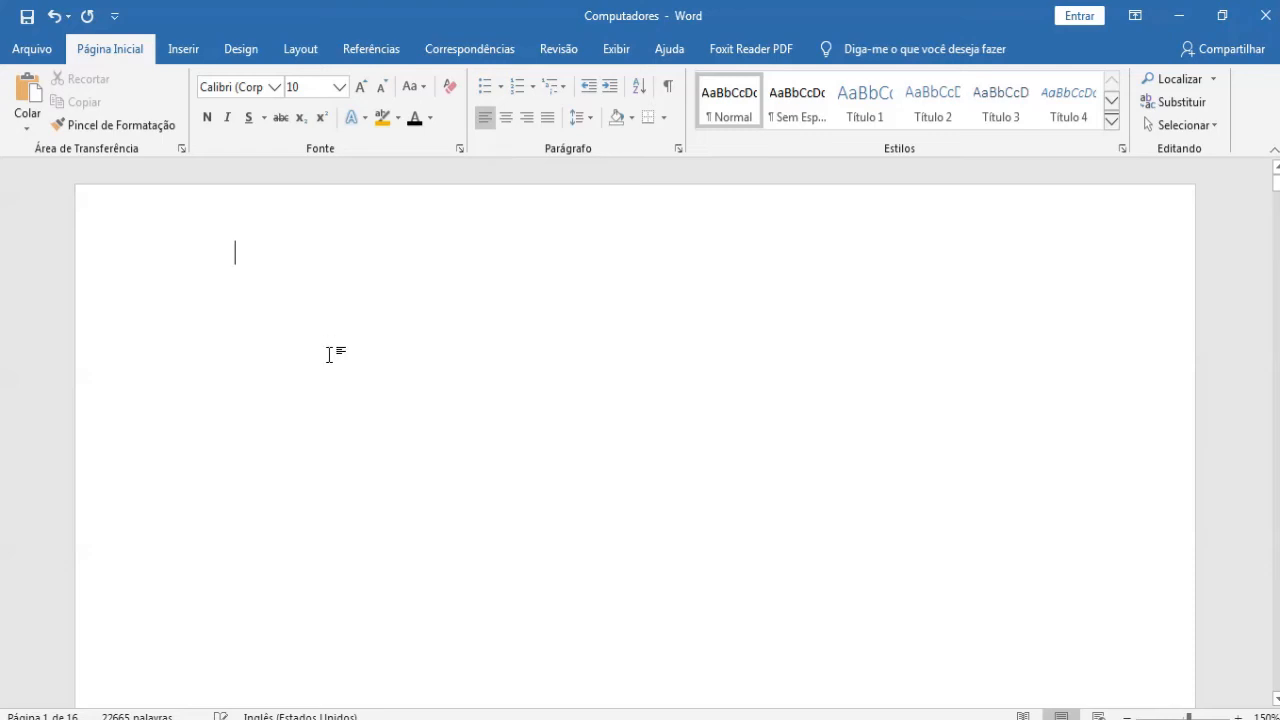
pyautogui.scroll(-1, 329, 352)
pyautogui.scroll(-10, 329, 367)
pyautogui.scroll(12, 325, 375)
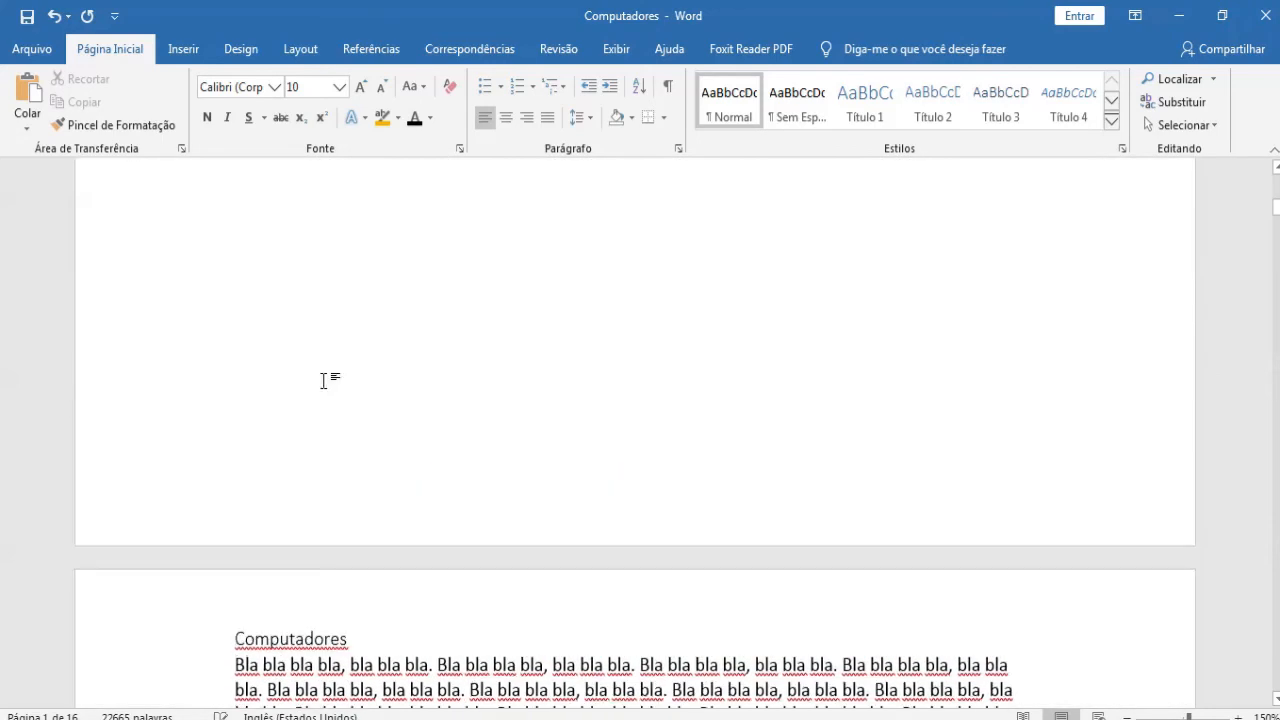
# Insert the "Sumário Automático 1" automatic table of contents on the blank first page
pyautogui.scroll(-10, 320, 382)
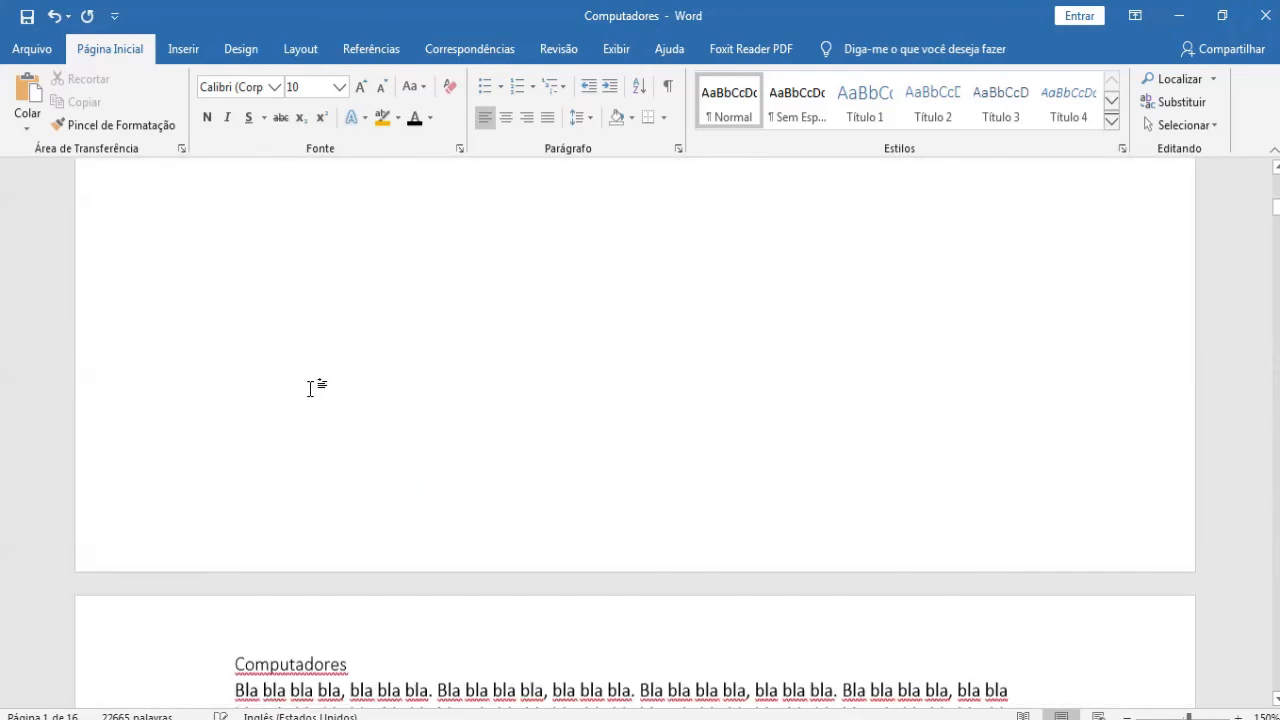
pyautogui.scroll(10, 312, 386)
pyautogui.scroll(1, 306, 320)
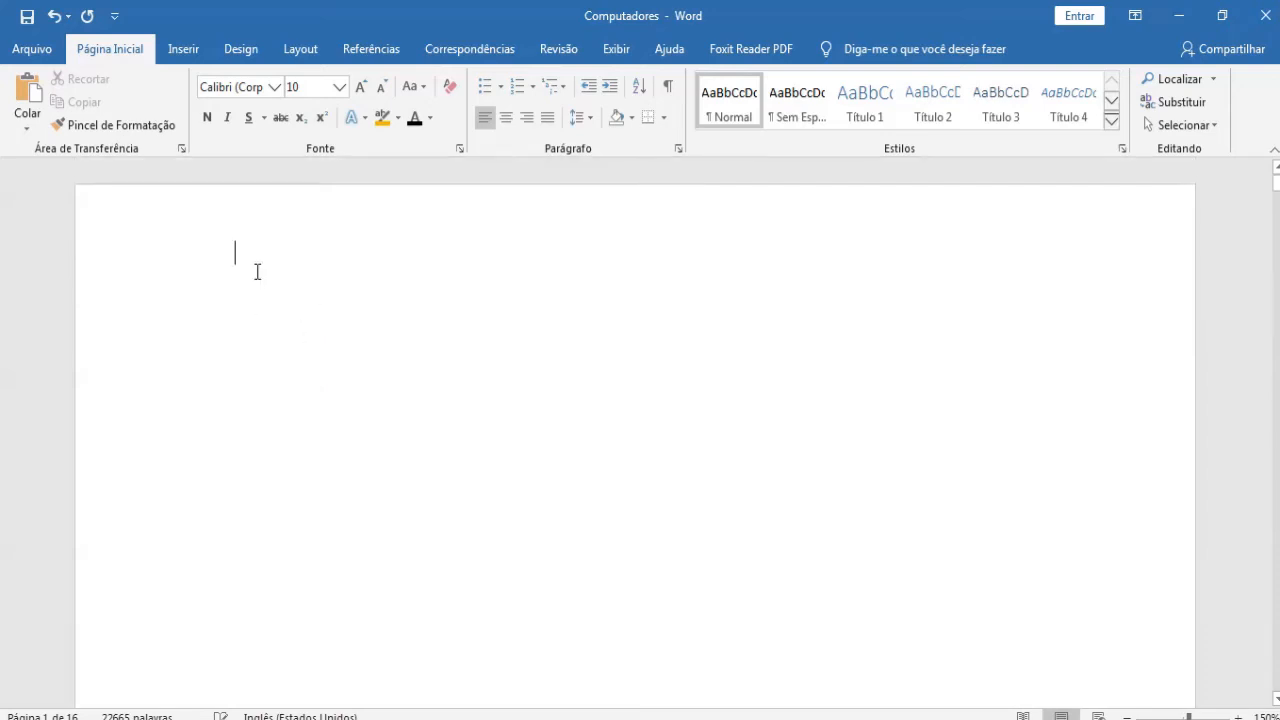
pyautogui.scroll(-1, 336, 315)
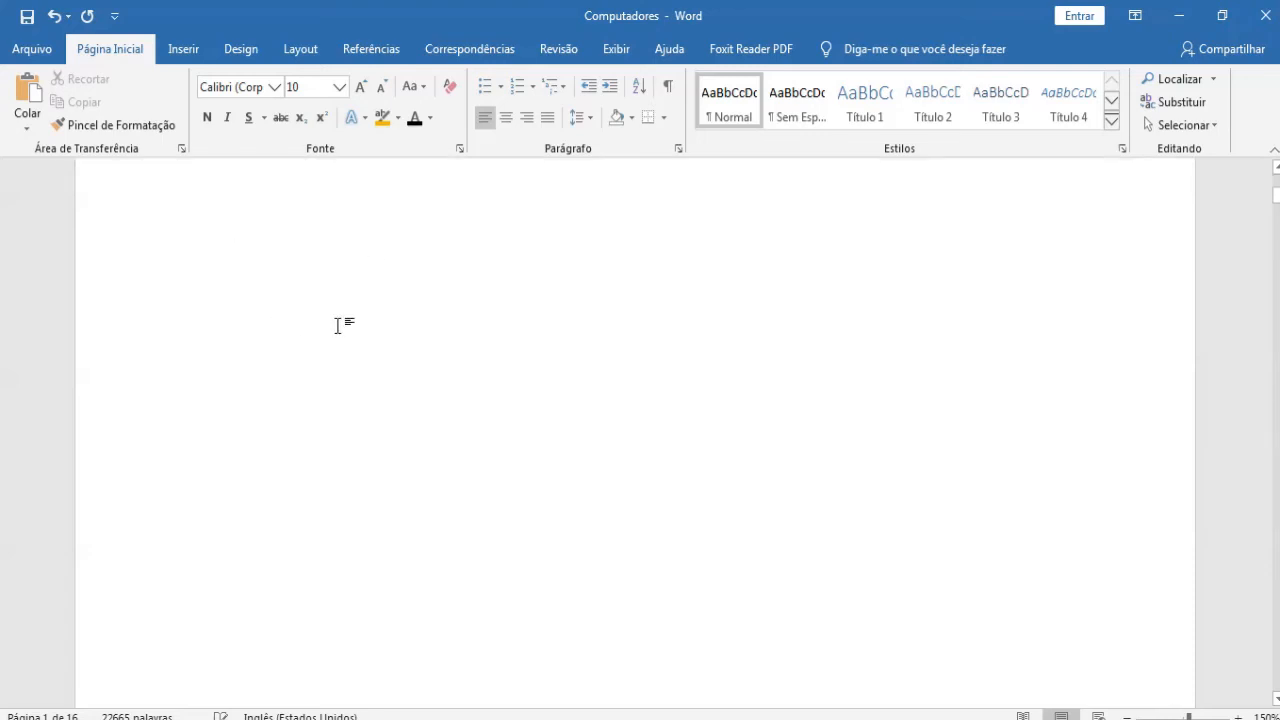
pyautogui.scroll(-3, 337, 335)
pyautogui.scroll(3, 337, 338)
pyautogui.scroll(1, 310, 330)
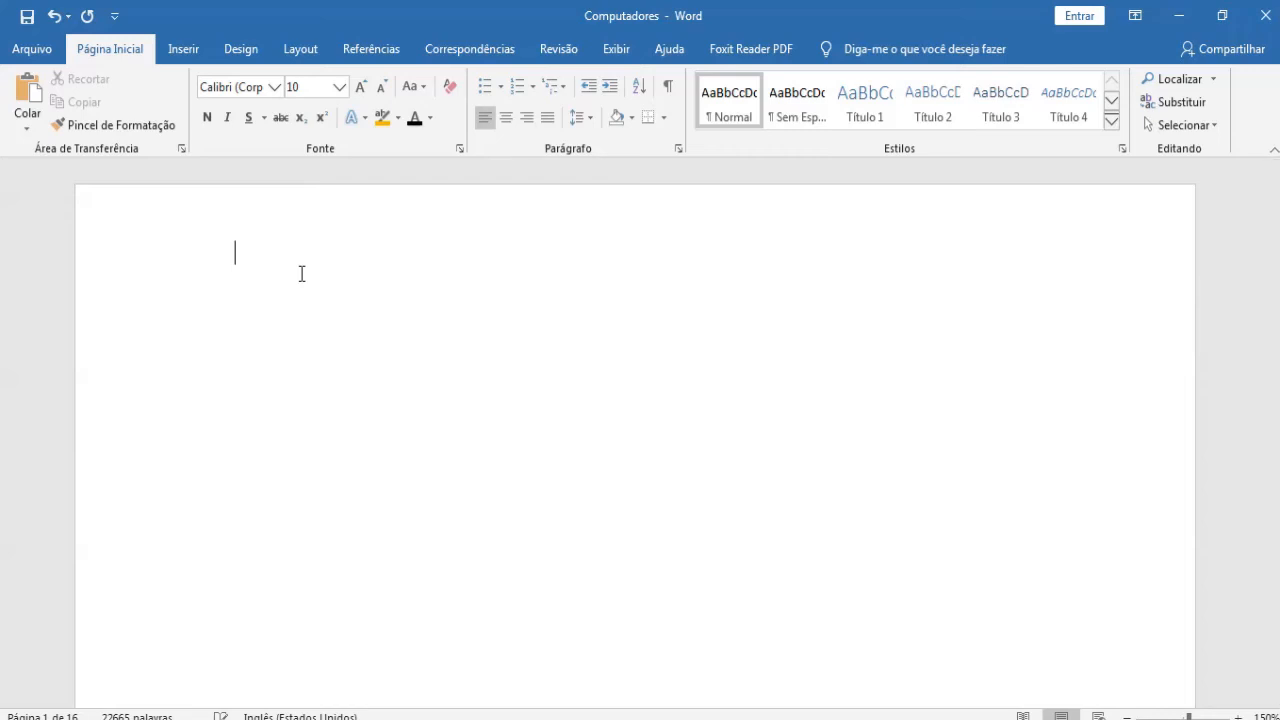
pyautogui.click(370, 51)
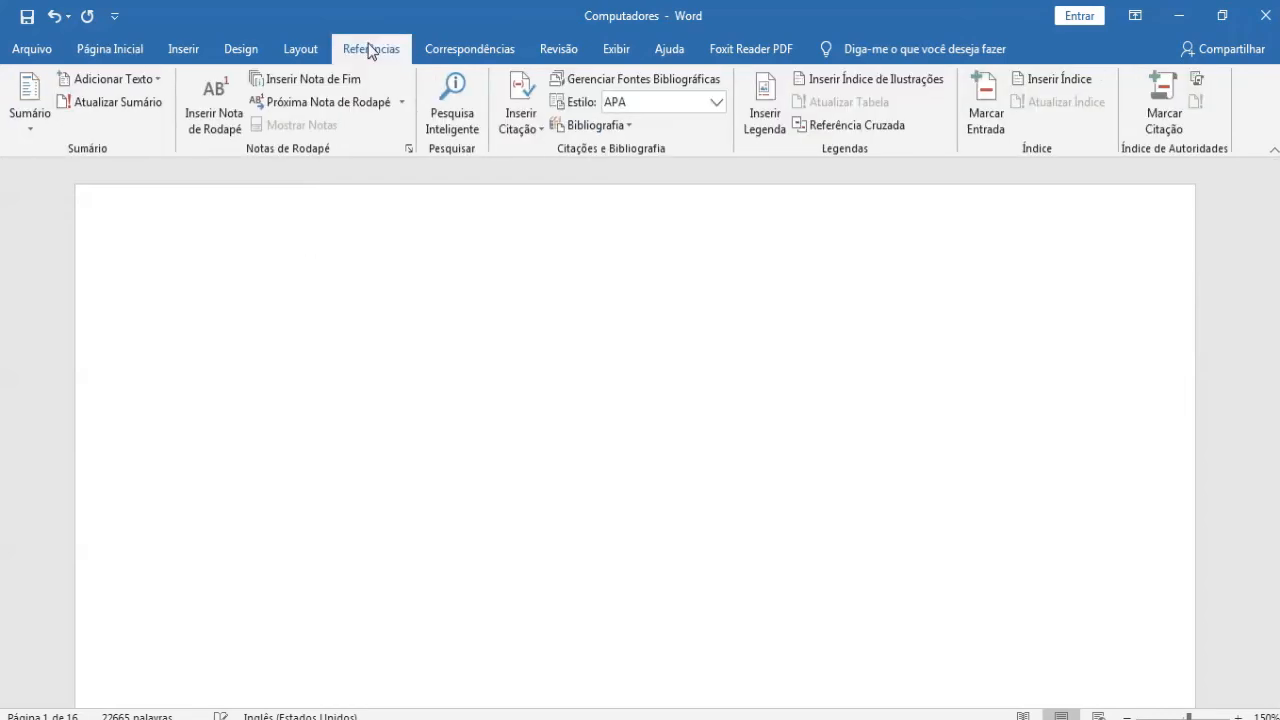
pyautogui.click(18, 128)
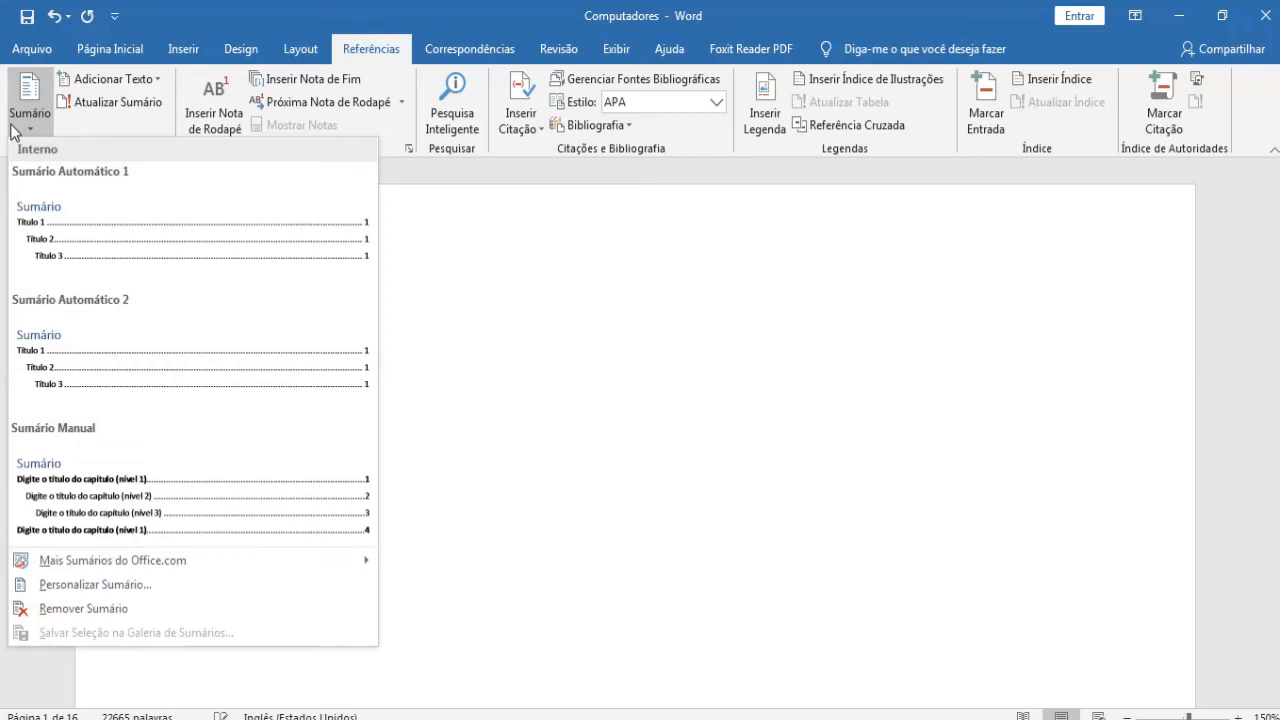
pyautogui.click(64, 210)
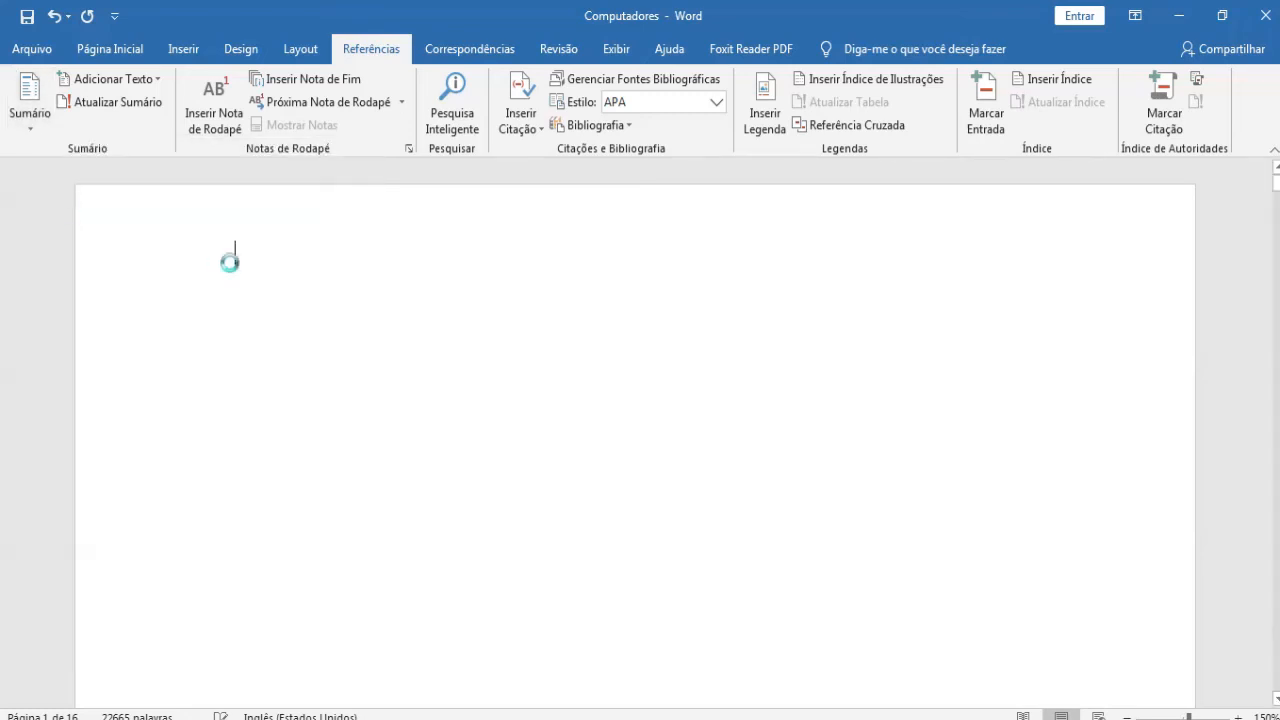
# Examine the inserted table of contents from the "Computadores" entry down to "iOS", checking the heading levels and page numbers
pyautogui.scroll(7, 418, 290)
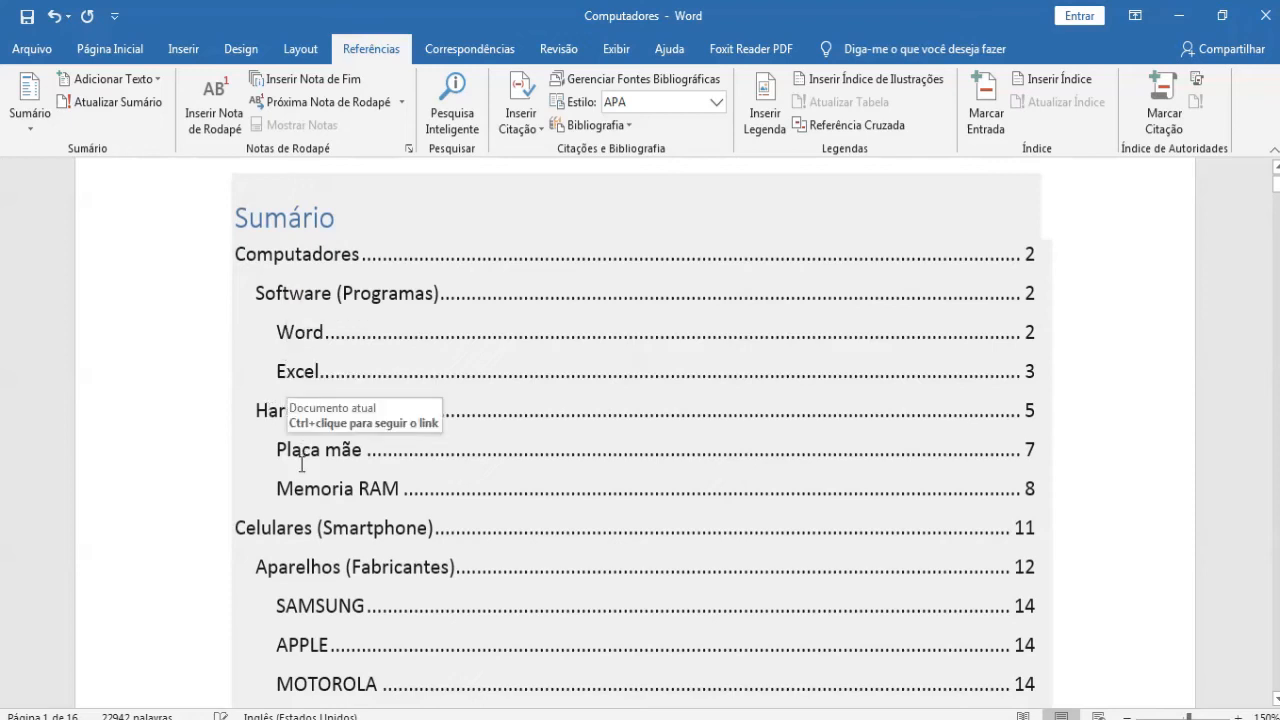
pyautogui.scroll(-3, 340, 528)
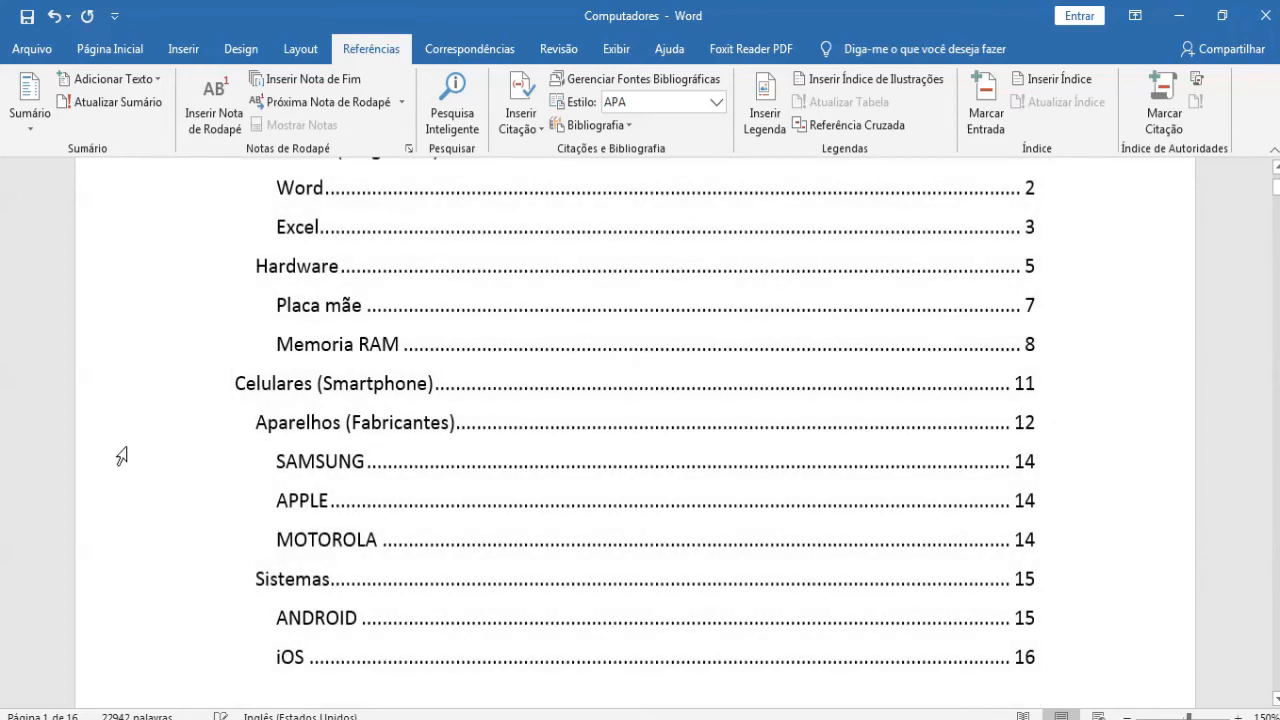
pyautogui.scroll(3, 119, 437)
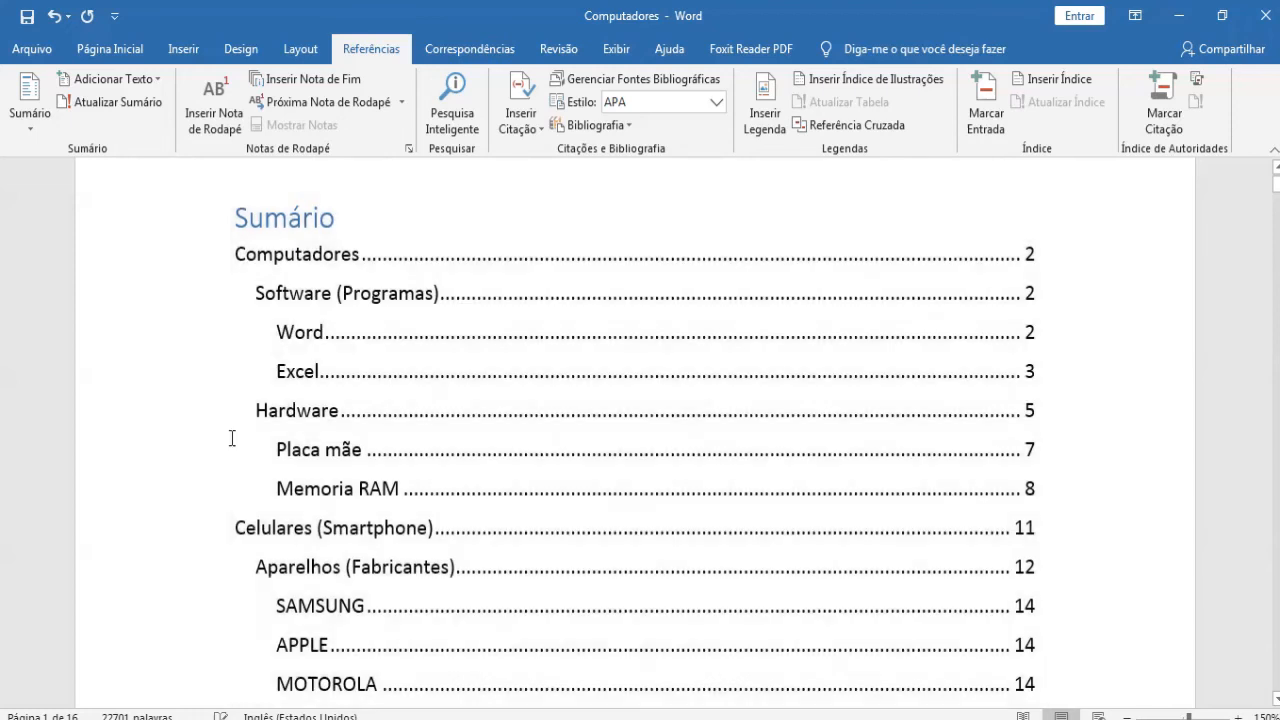
pyautogui.scroll(2, 237, 320)
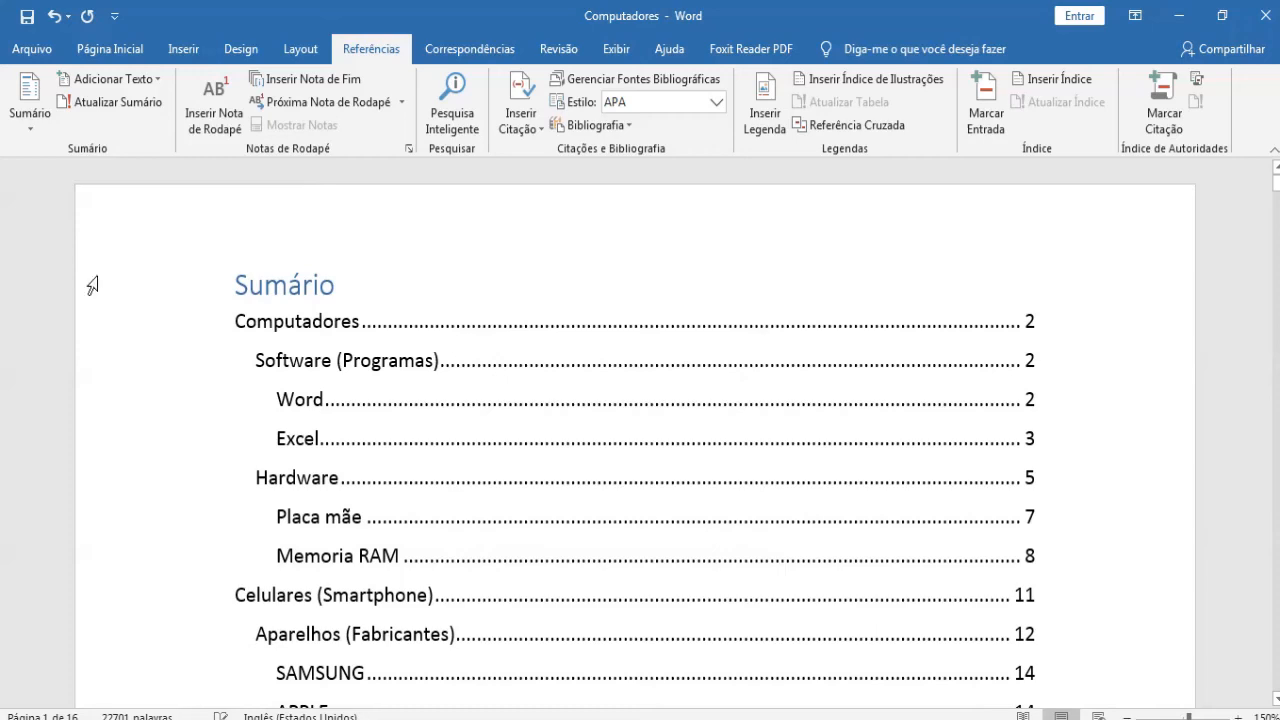
pyautogui.scroll(-4, 586, 337)
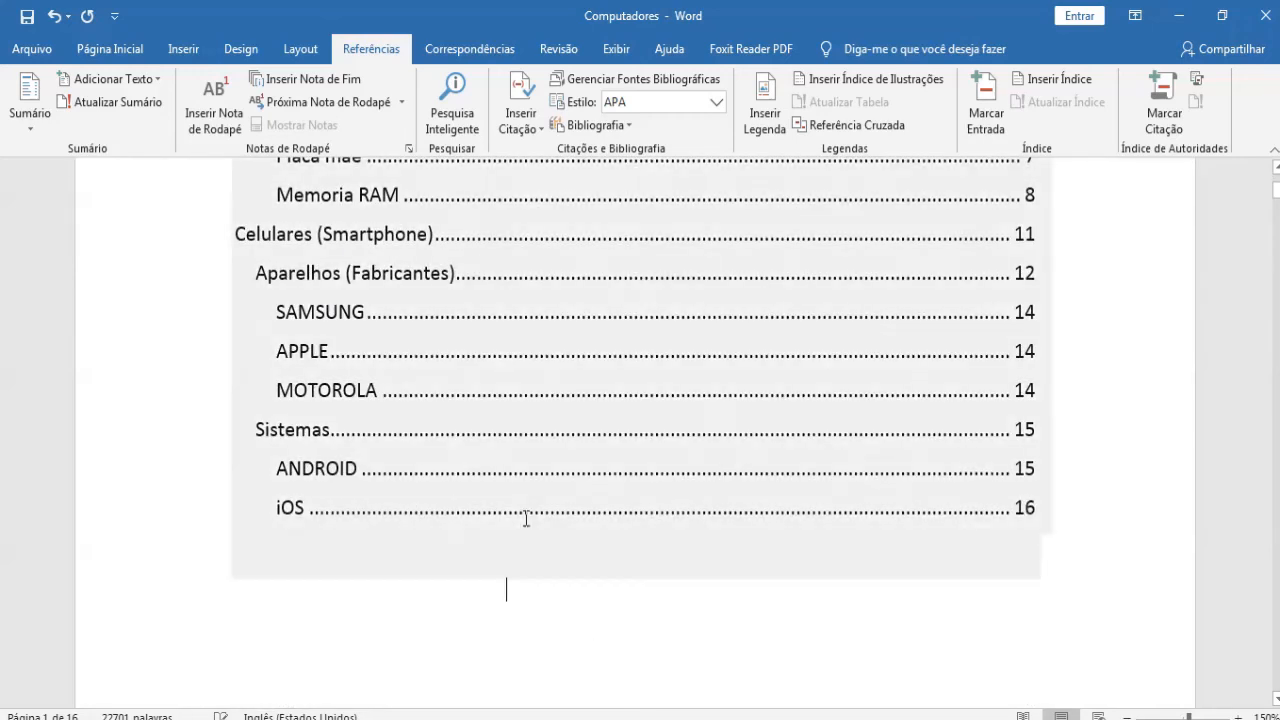
pyautogui.scroll(4, 520, 590)
pyautogui.click(484, 263)
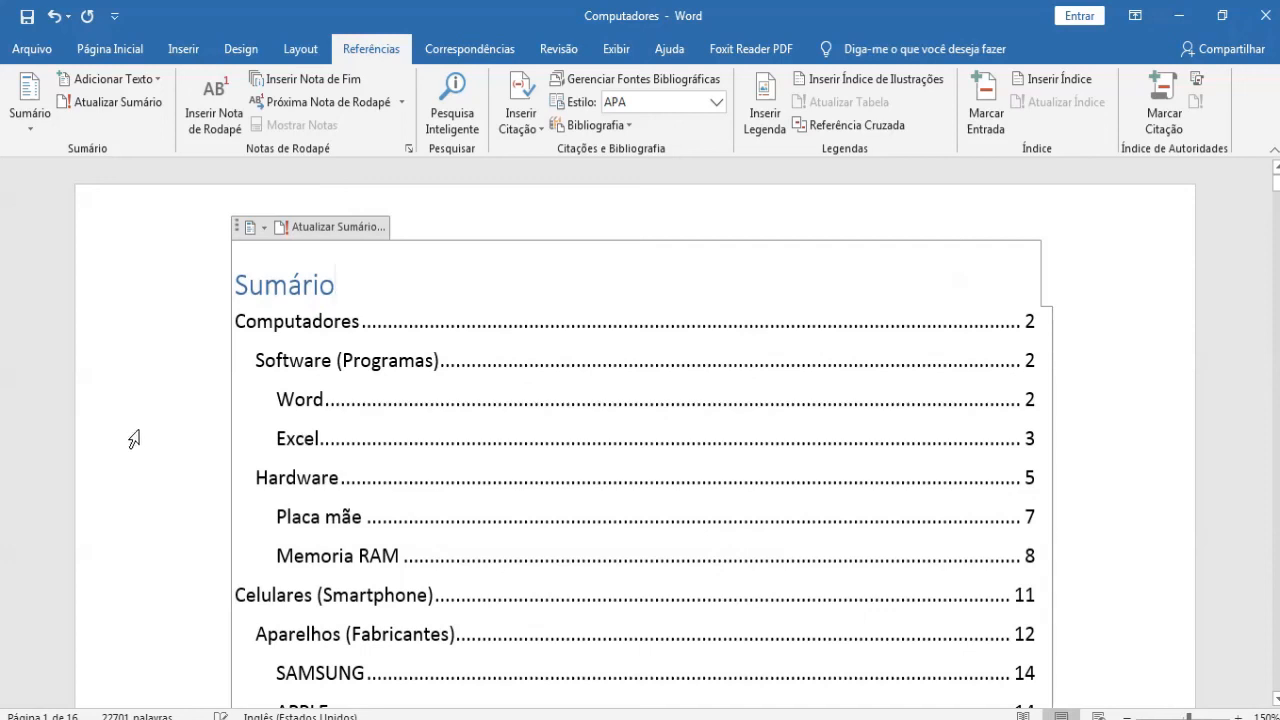
pyautogui.scroll(-3, 105, 430)
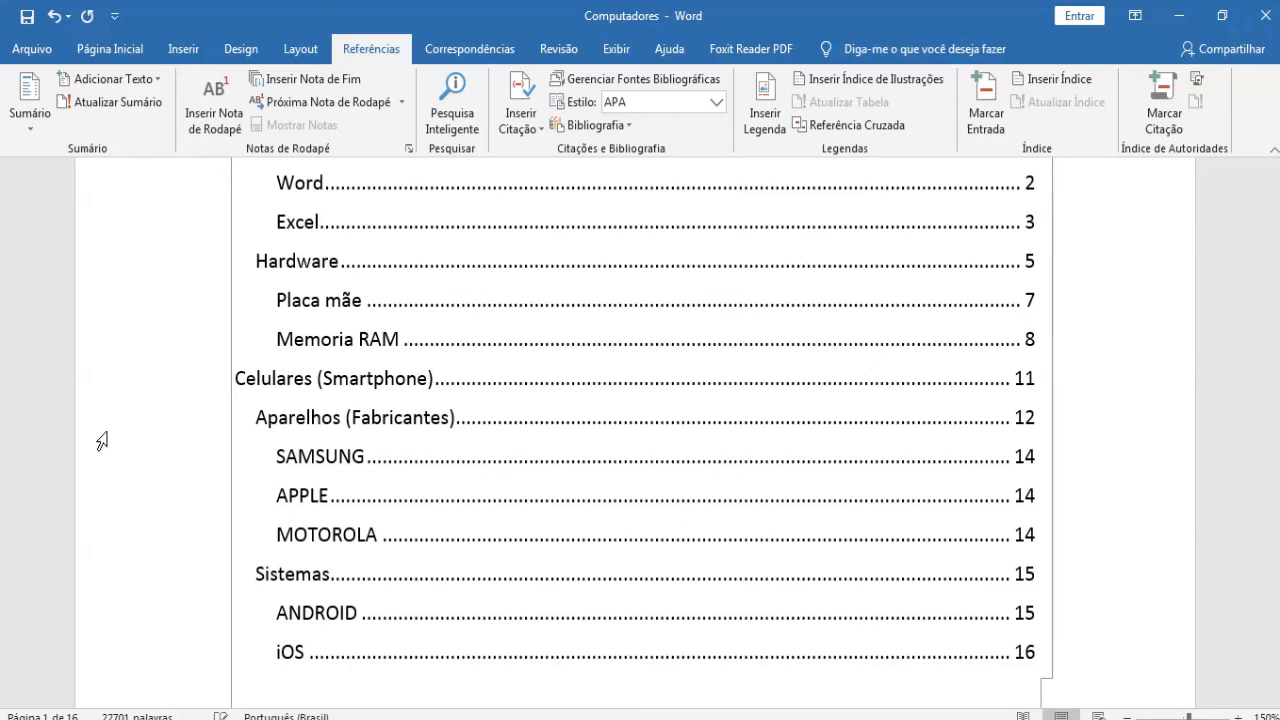
pyautogui.scroll(3, 86, 371)
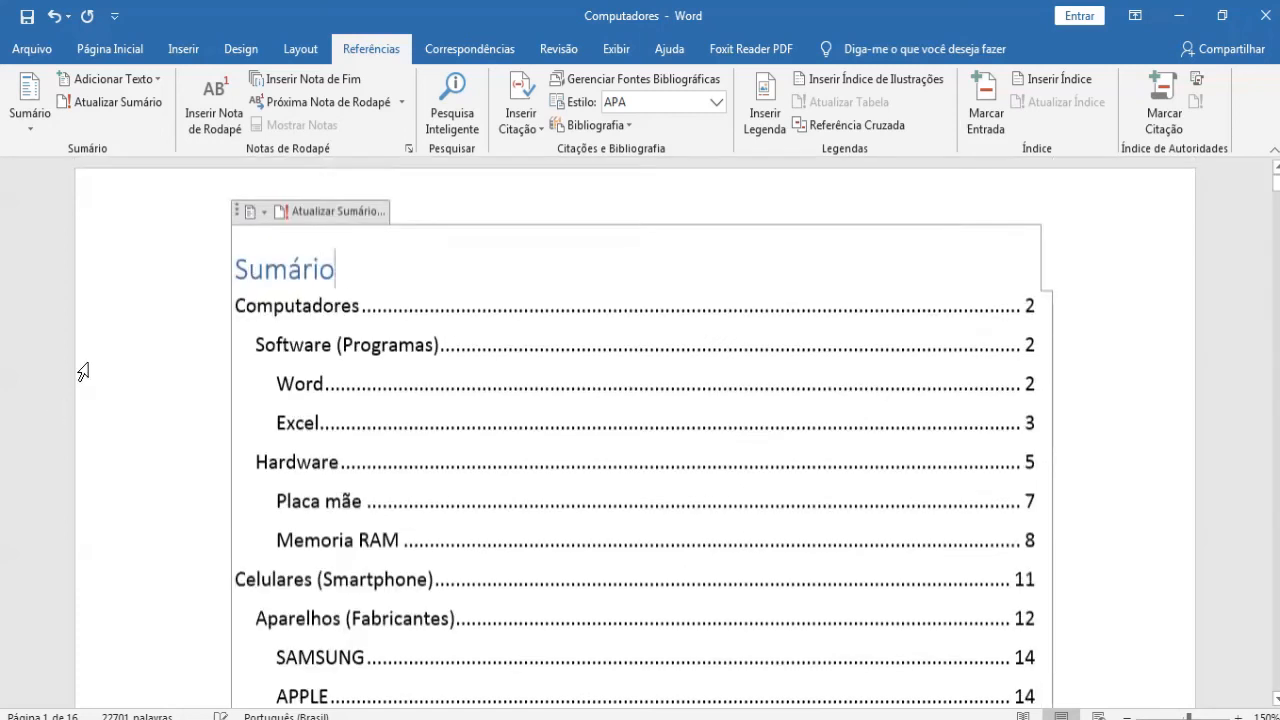
pyautogui.scroll(-5, 214, 306)
pyautogui.scroll(1, 235, 250)
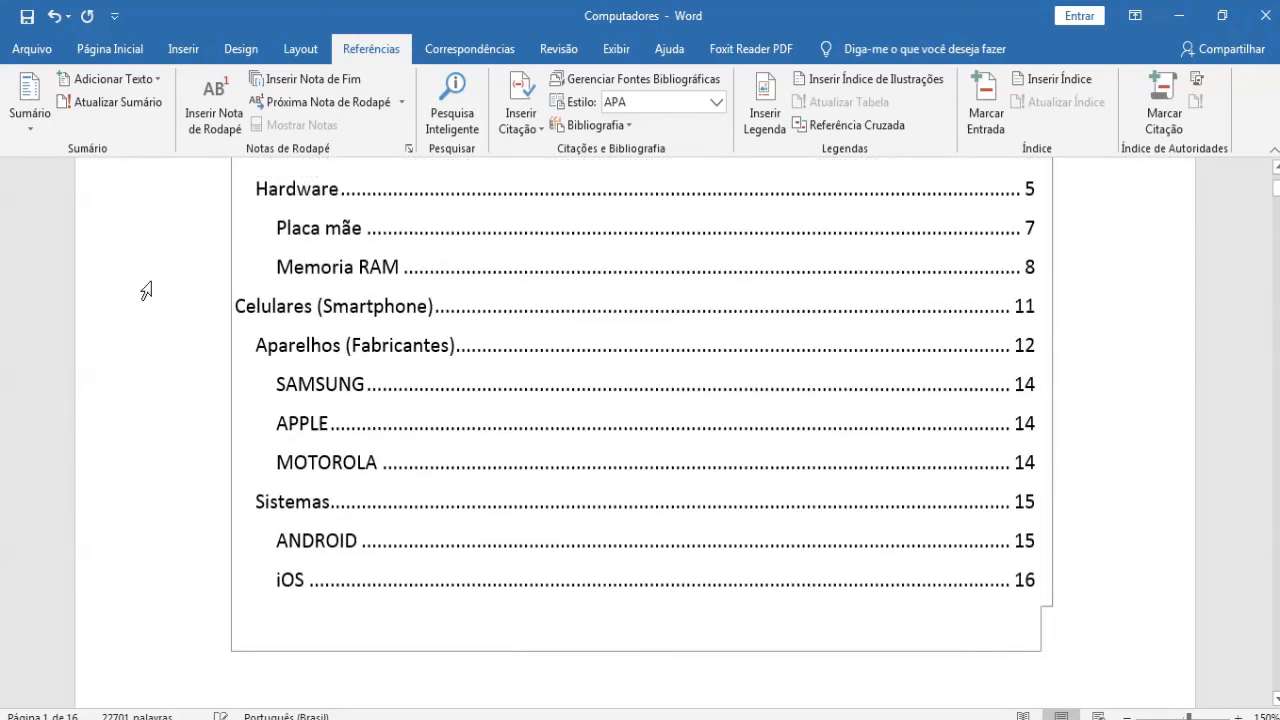
# Highlight the "SAMSUNG" entry in the table of contents to check its page number, and clear the selection
pyautogui.moveTo(316, 384); pyautogui.dragTo(361, 384)
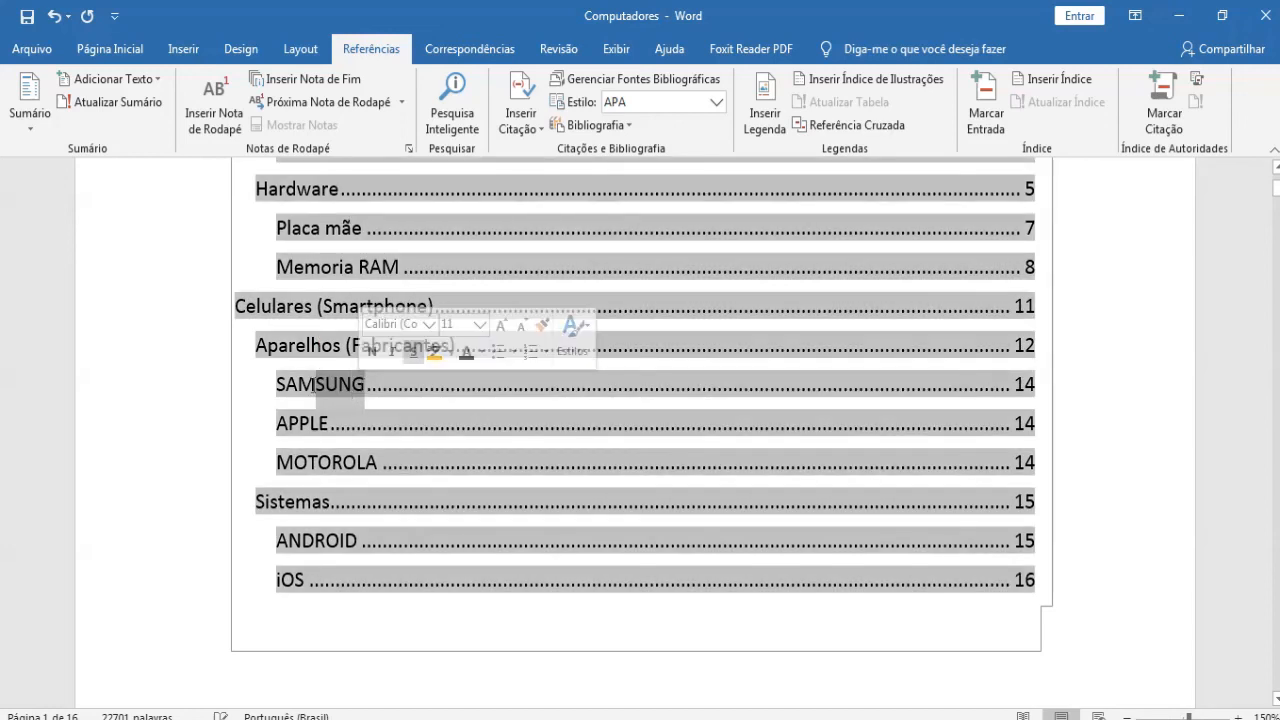
pyautogui.click(312, 387)
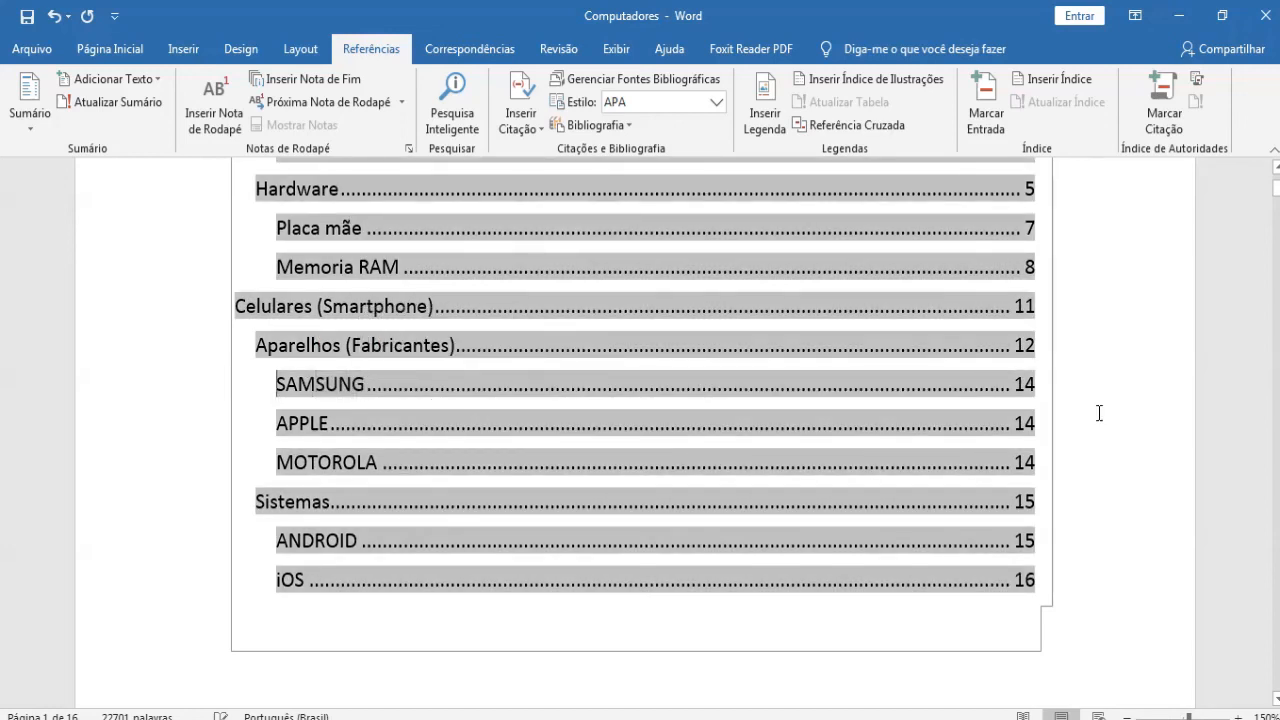
pyautogui.click(206, 418)
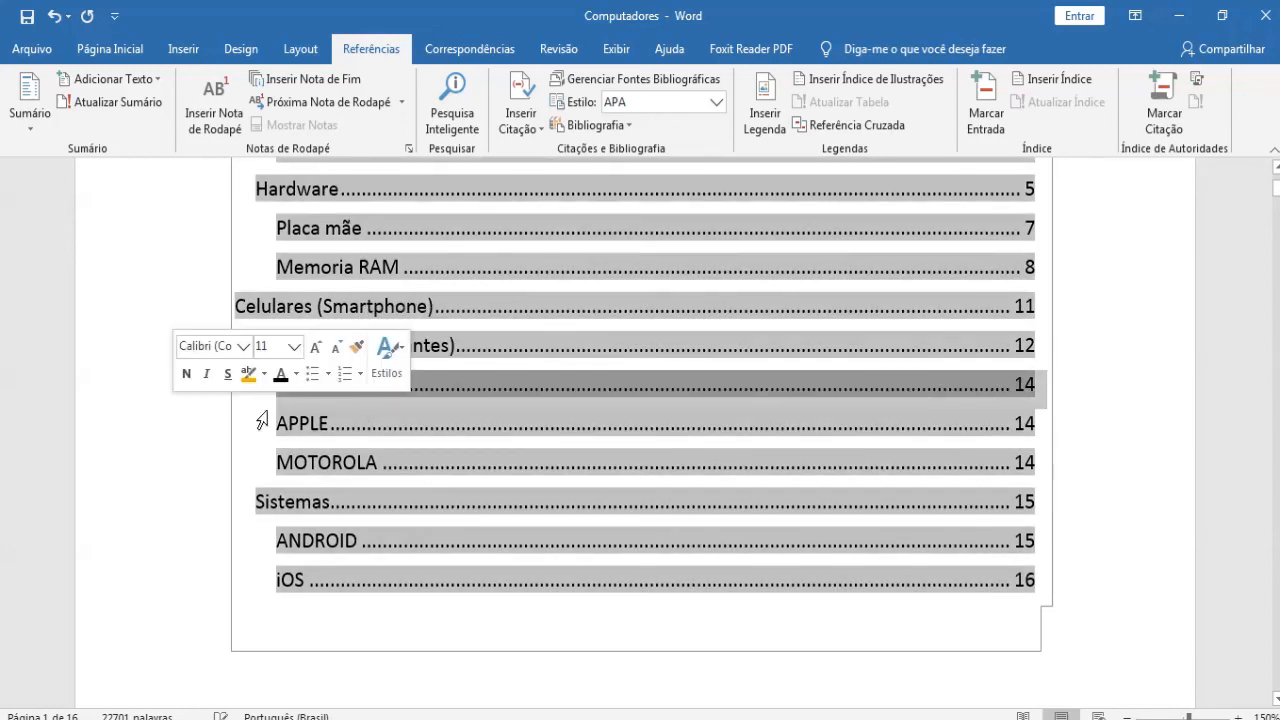
pyautogui.click(450, 618)
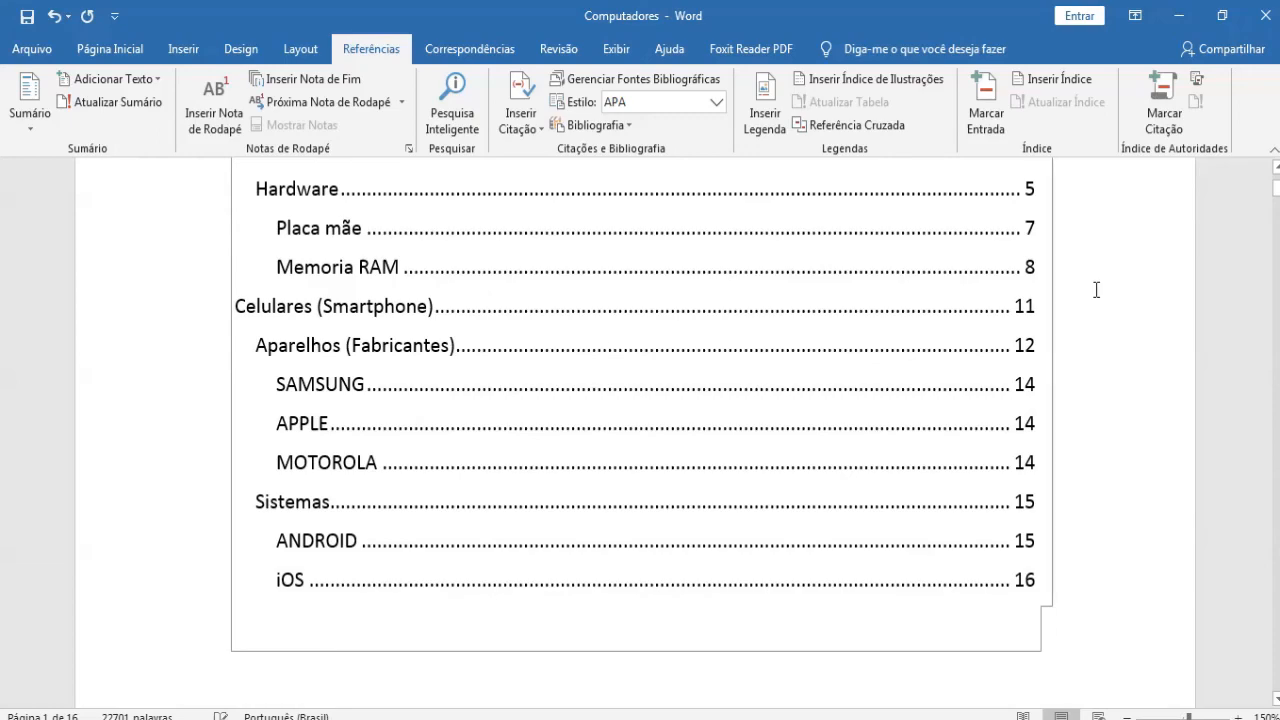
# Go to page 14 through the page thumbnails of the navigation pane to check the "SAMSUNG" heading, and close the pane
pyautogui.scroll(-20, 1096, 290)
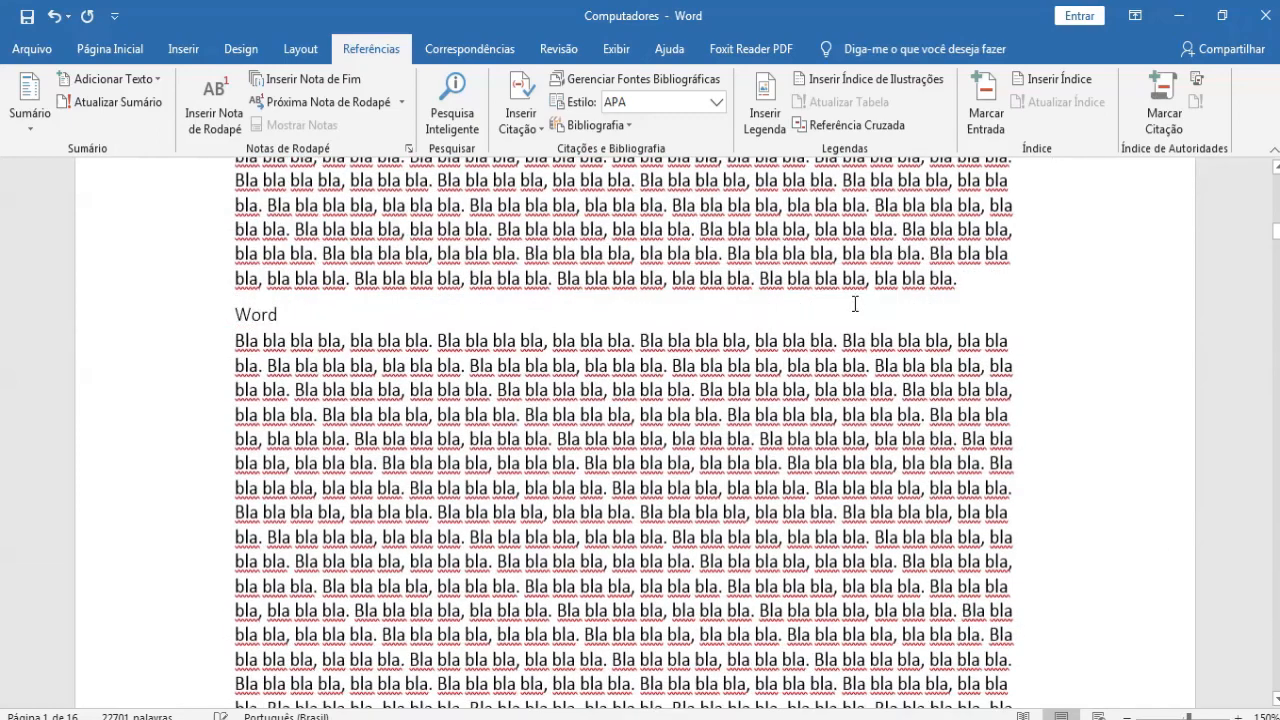
pyautogui.scroll(-15, 855, 304)
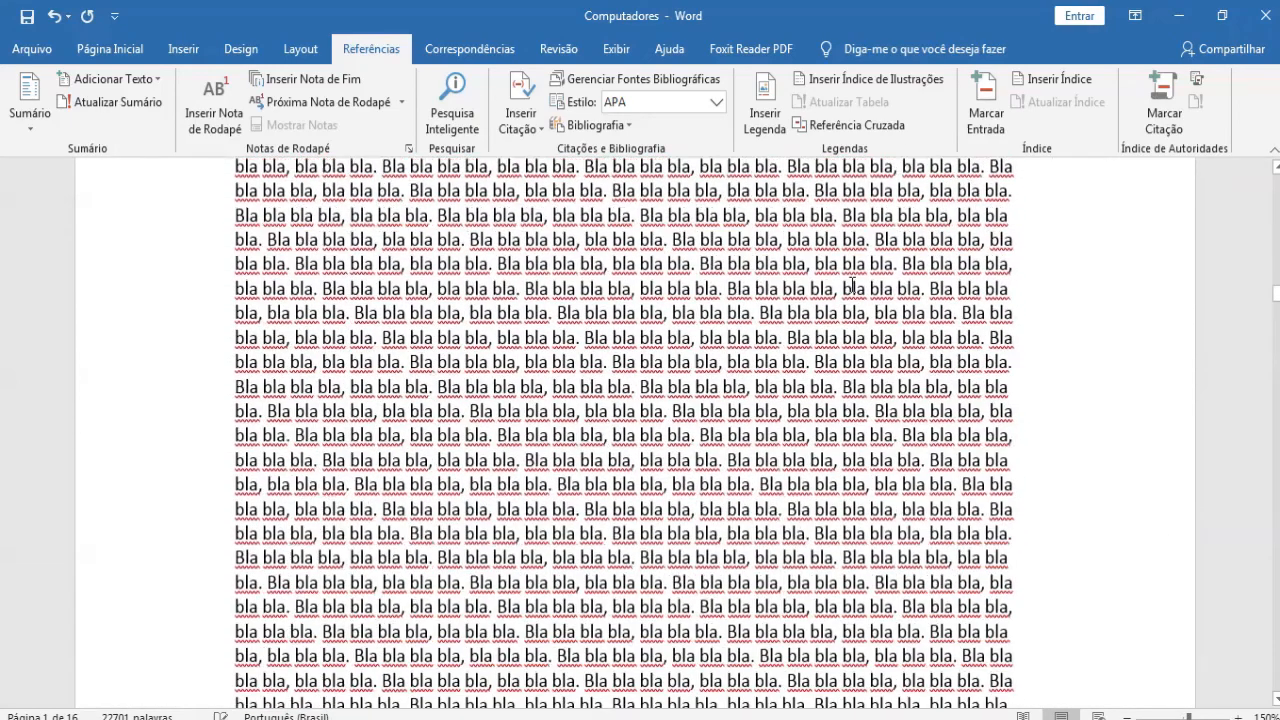
pyautogui.scroll(-15, 852, 286)
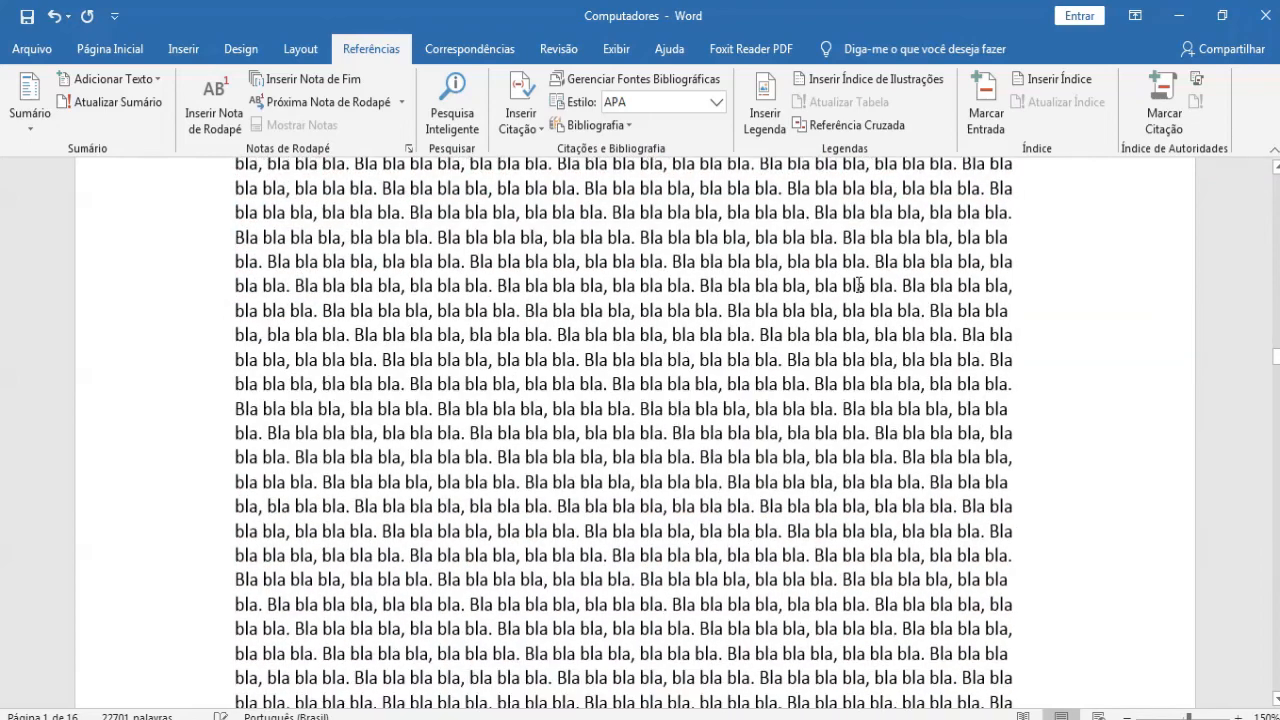
pyautogui.scroll(-3, 858, 287)
pyautogui.click(738, 327)
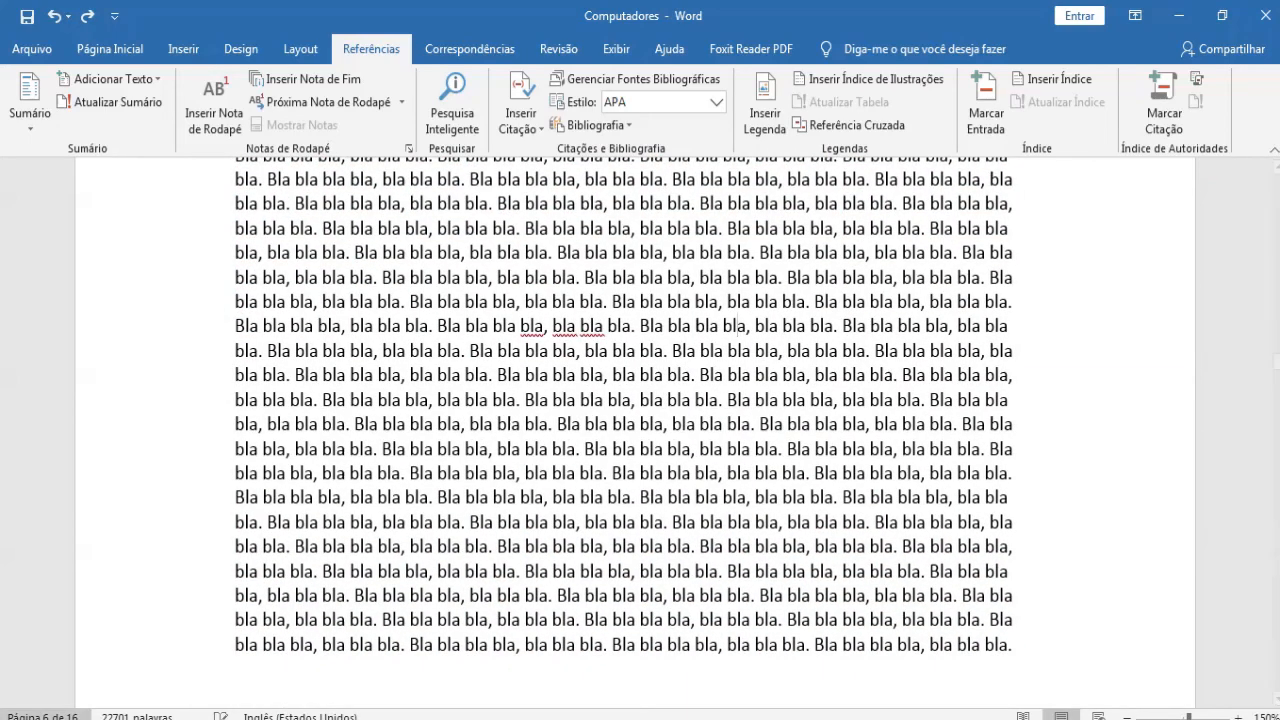
pyautogui.scroll(-10, 195, 582)
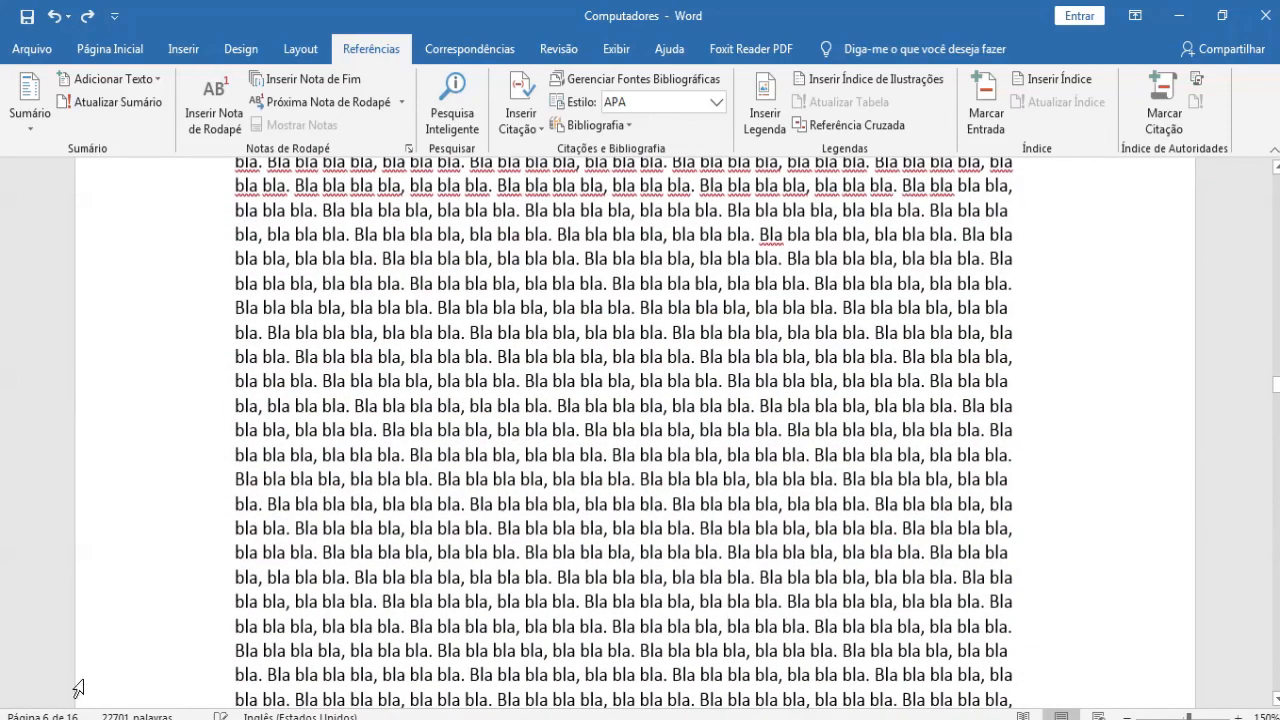
pyautogui.click(40, 716)
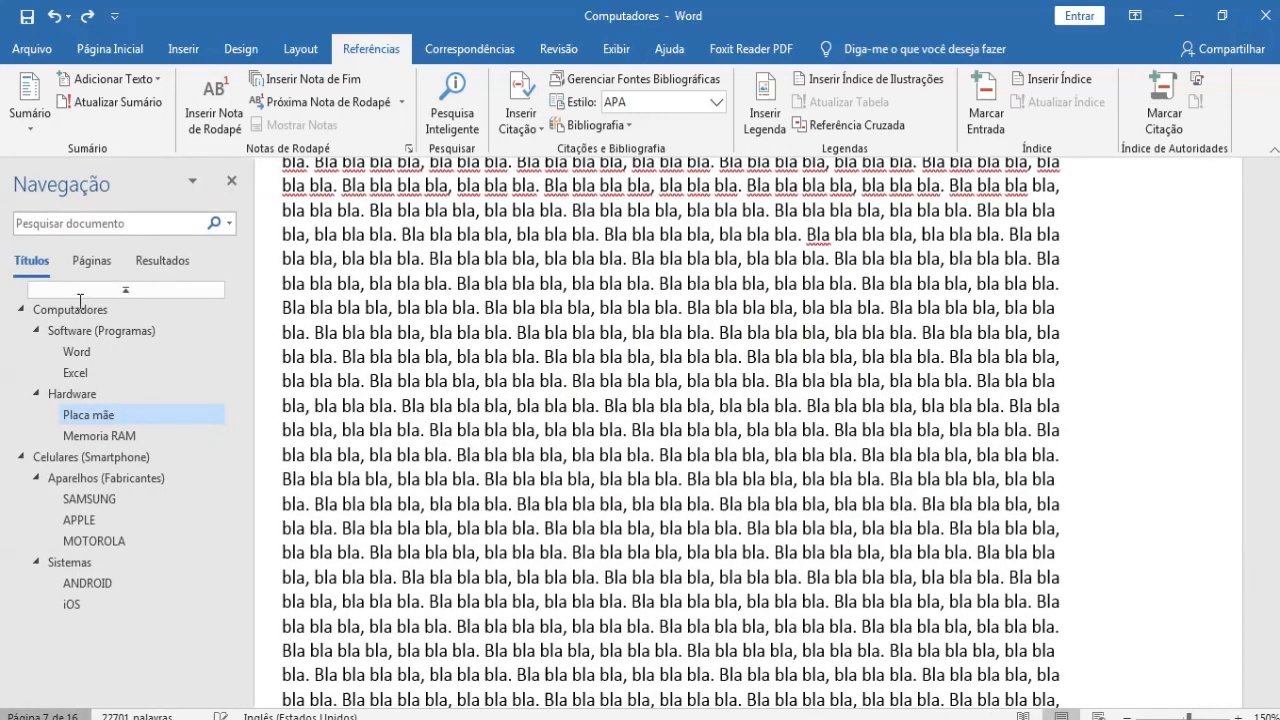
pyautogui.click(91, 260)
pyautogui.scroll(-10, 143, 413)
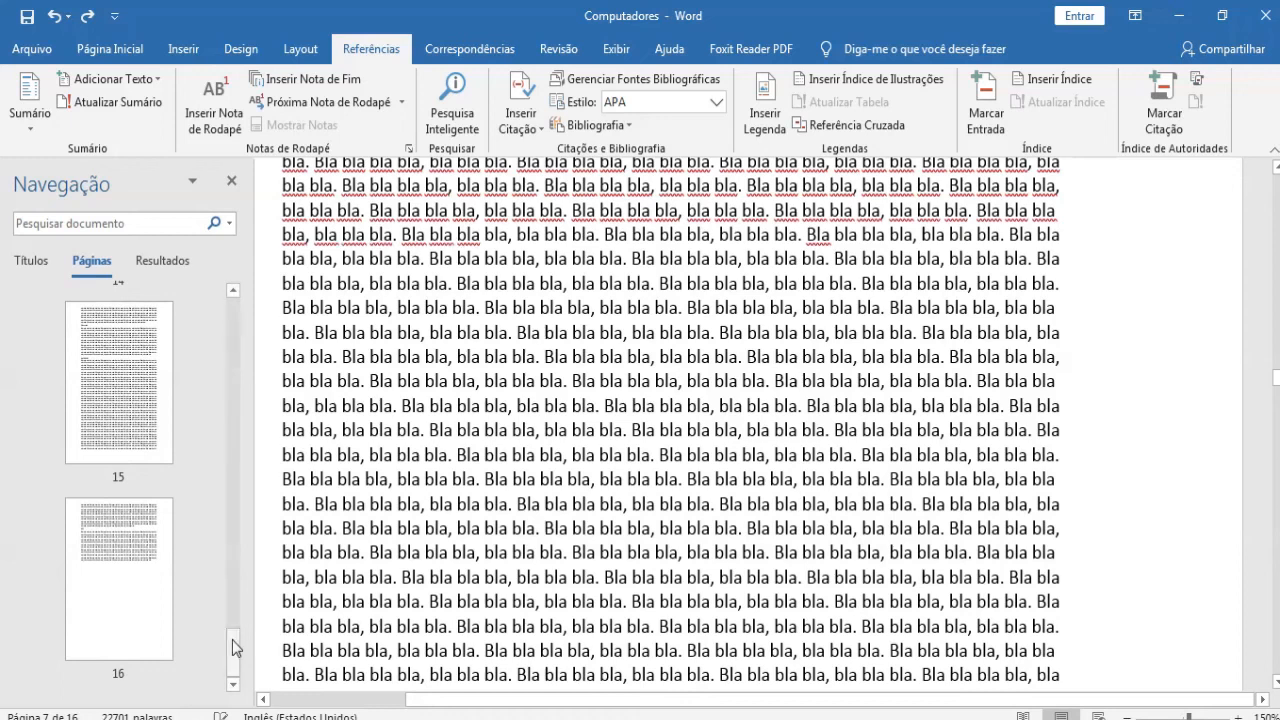
pyautogui.scroll(2, 240, 610)
pyautogui.click(128, 485)
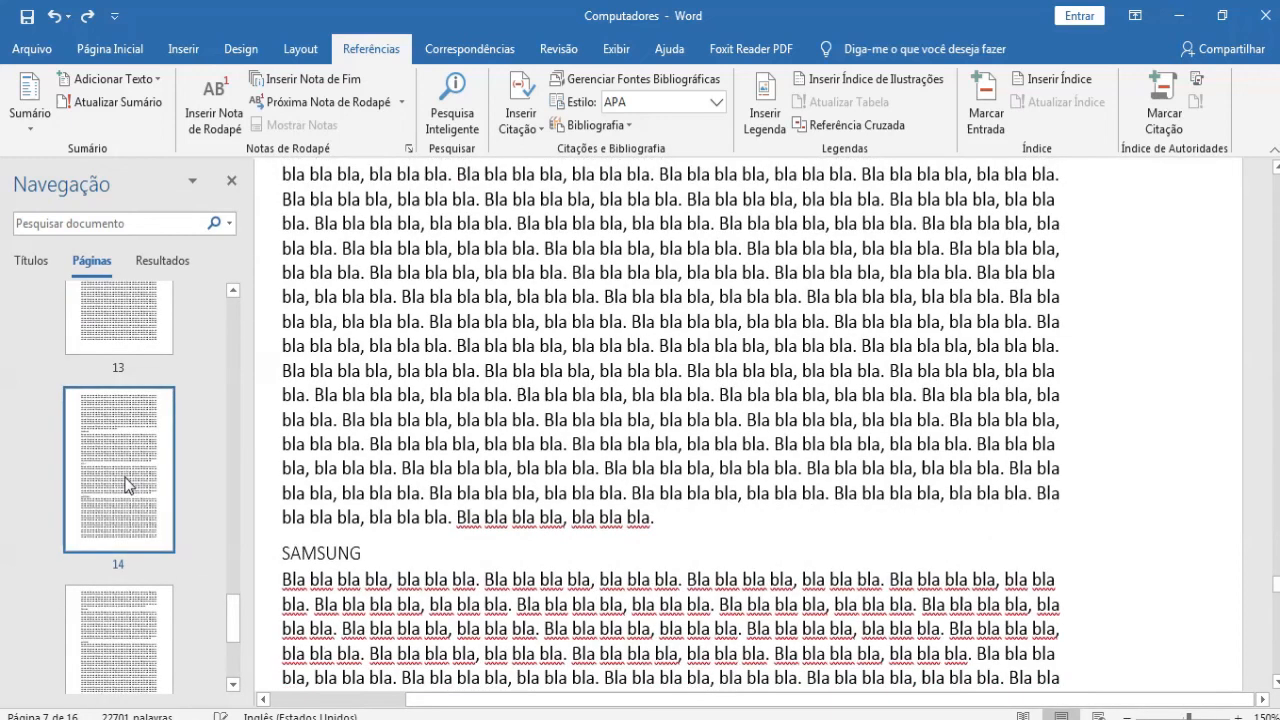
pyautogui.click(231, 180)
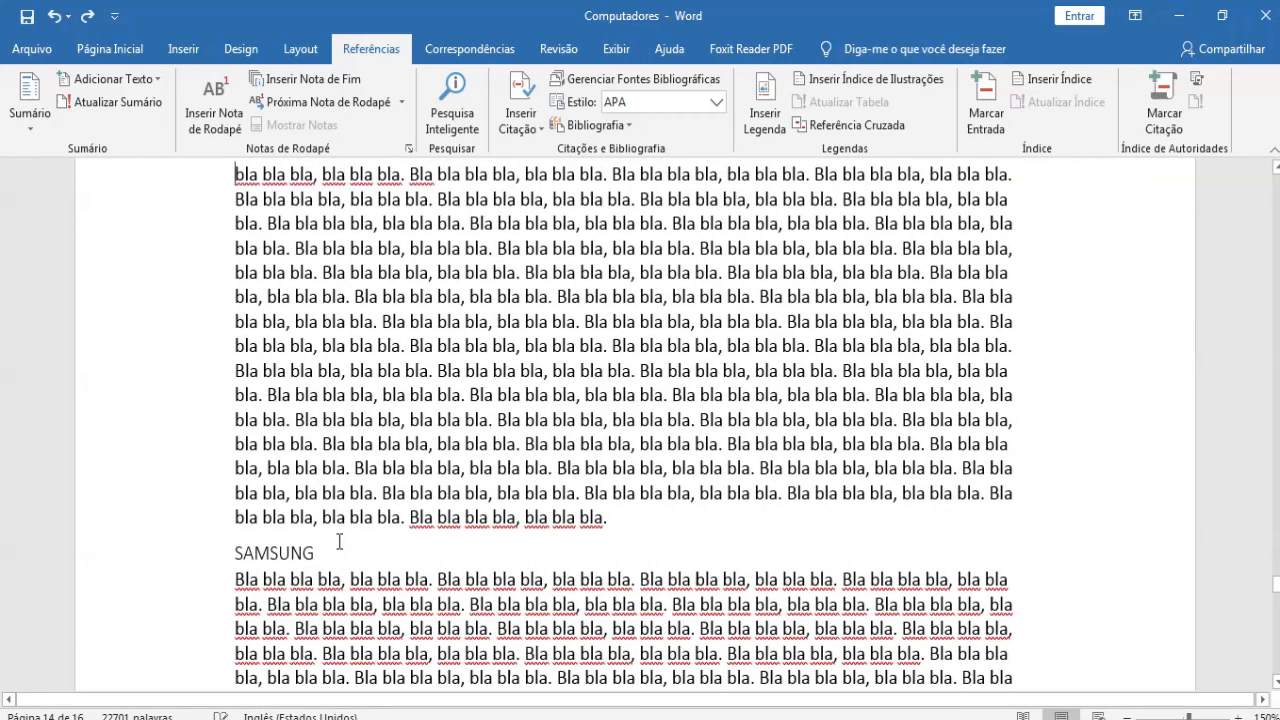